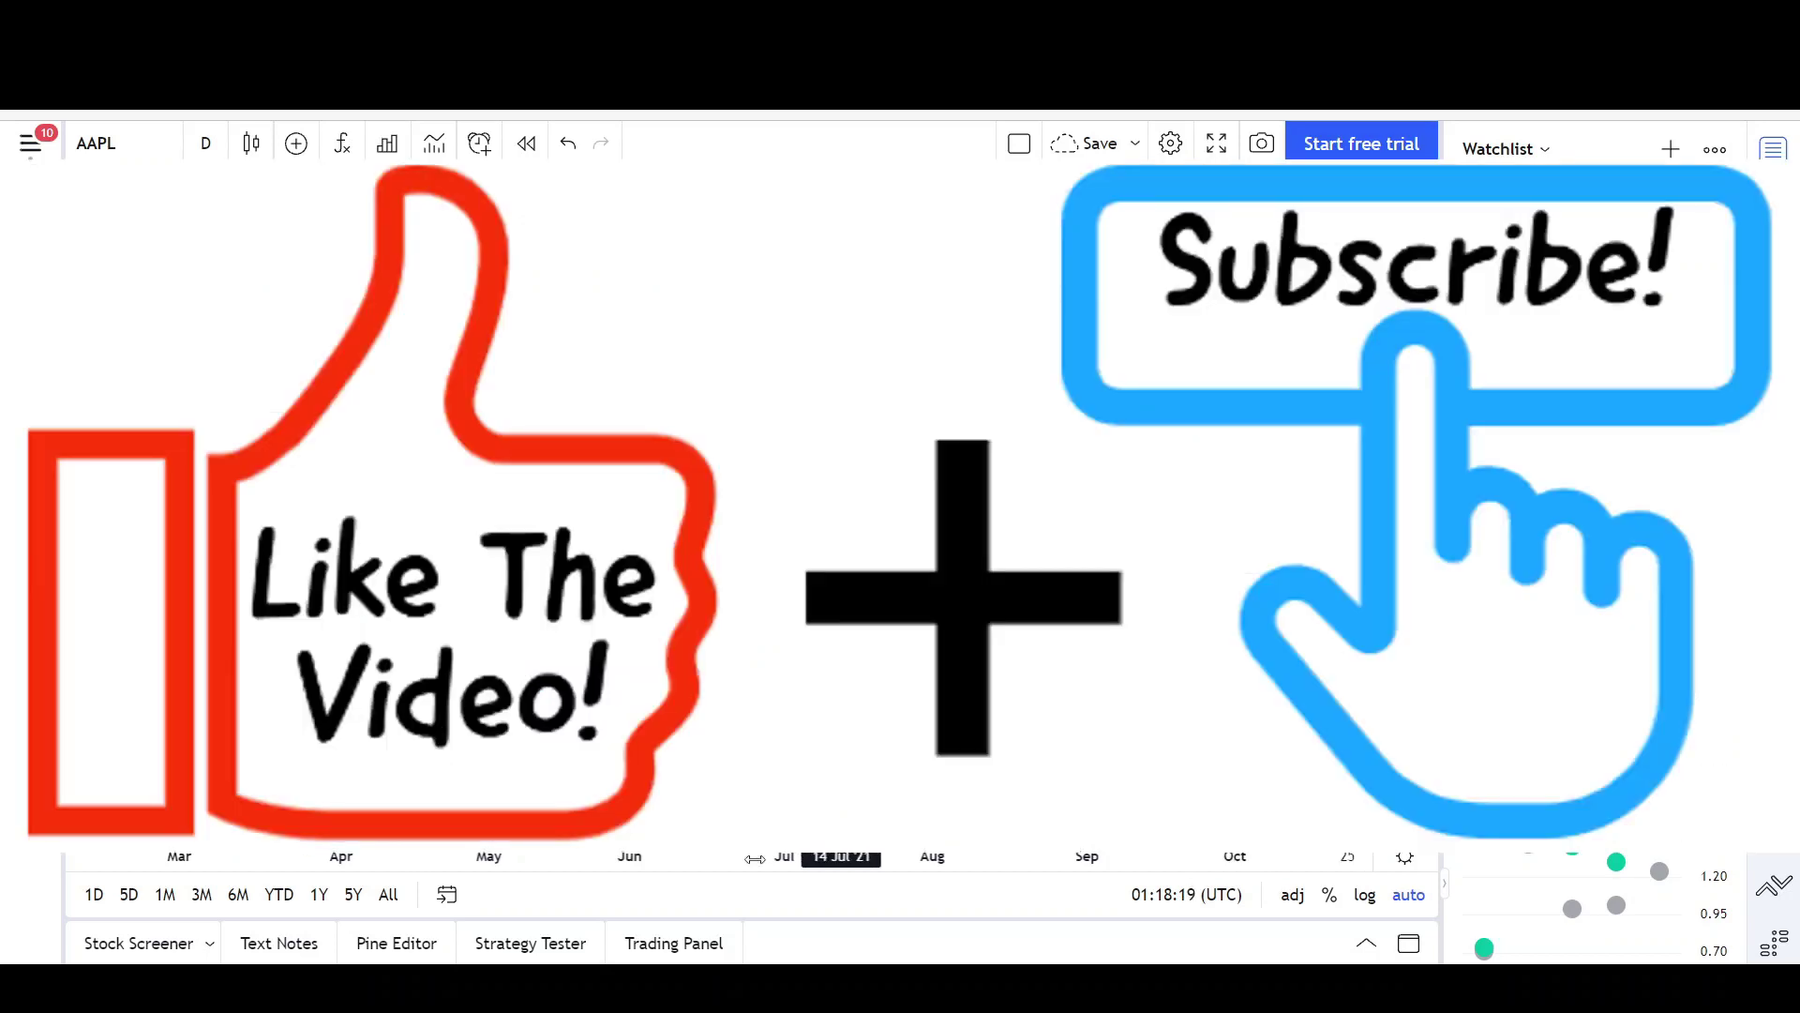
# - Rescale the daily AAPL chart to show spring through December with prices from 112 to 160
pyautogui.moveTo(710, 866); pyautogui.dragTo(600, 865)
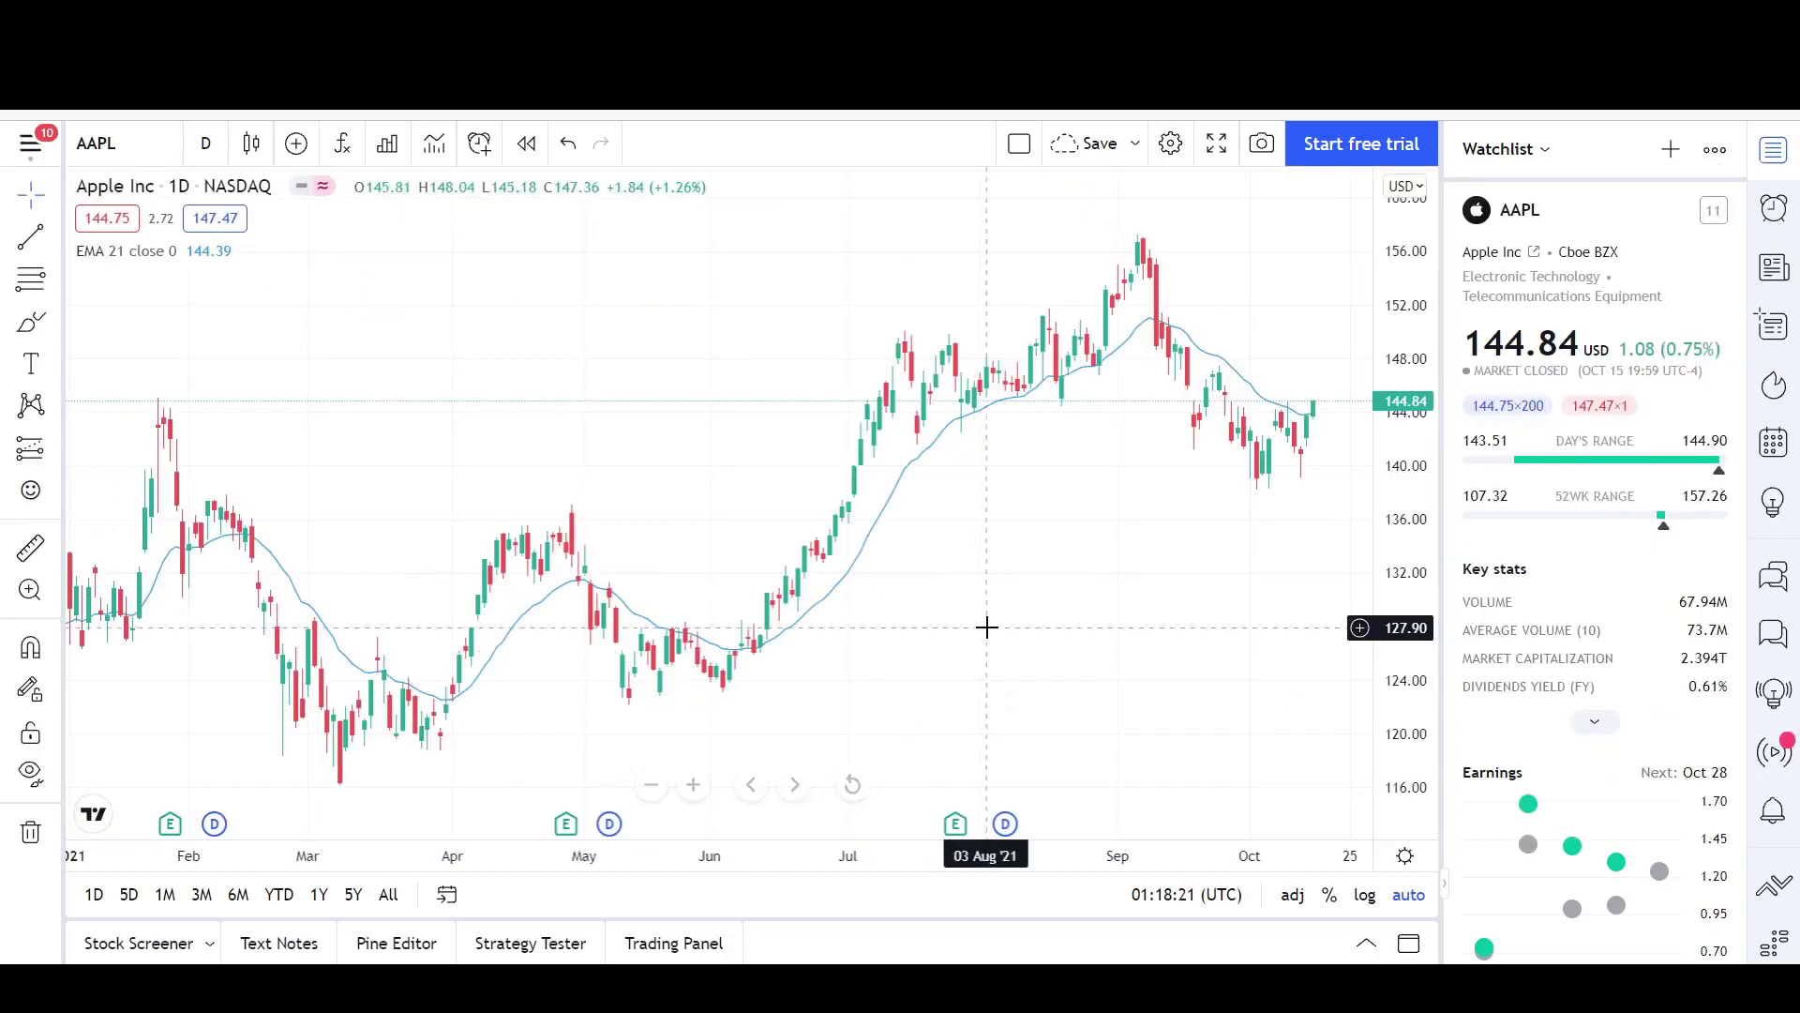
pyautogui.moveTo(1040, 632); pyautogui.dragTo(976, 631)
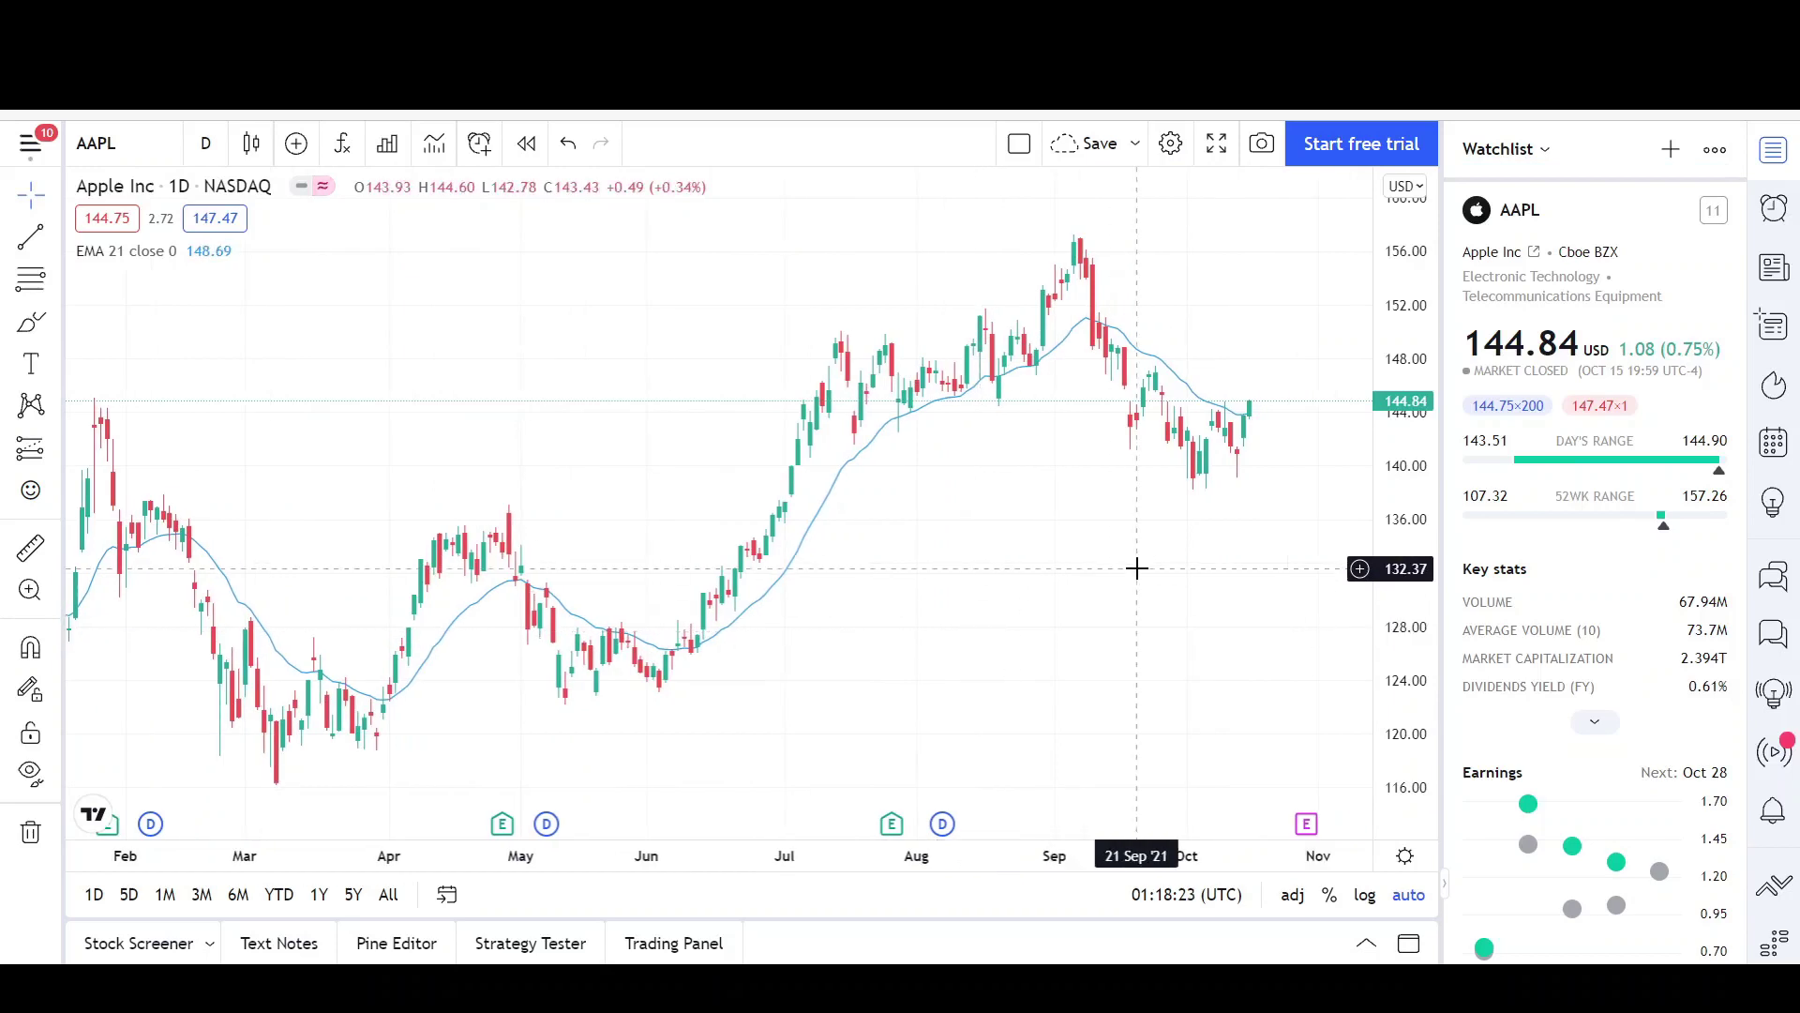
pyautogui.moveTo(744, 857); pyautogui.dragTo(720, 857)
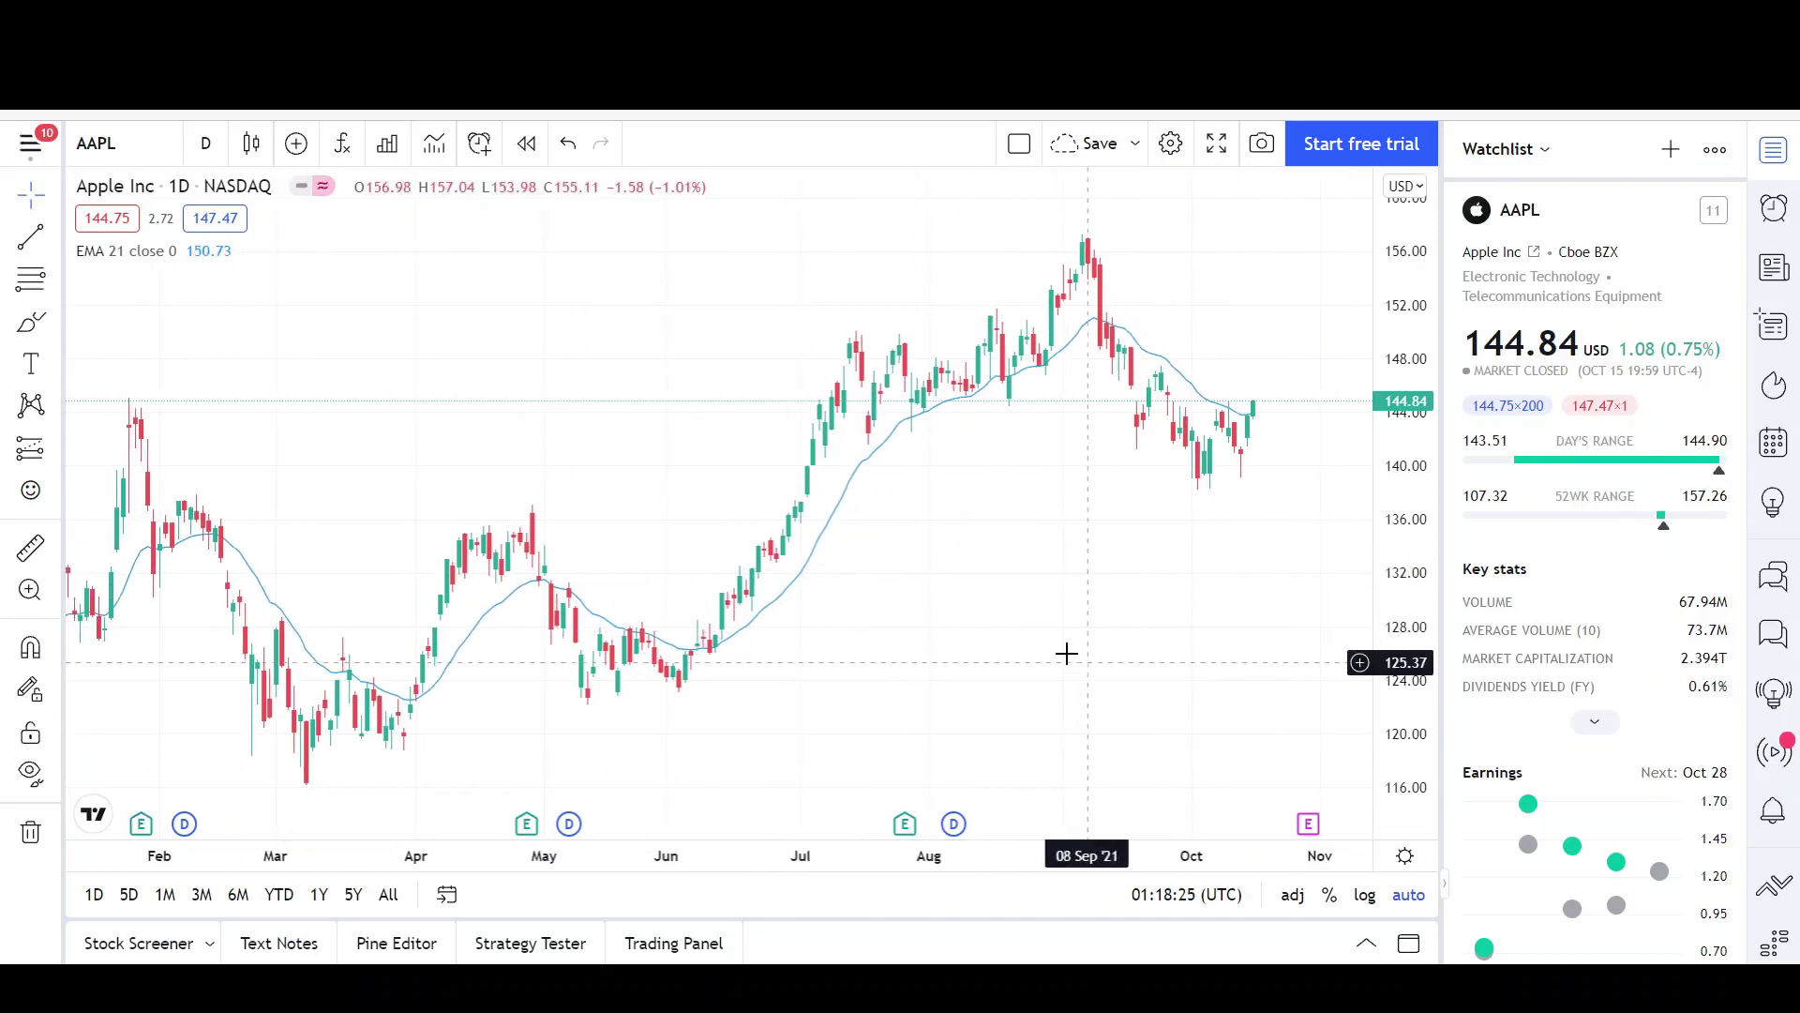
pyautogui.moveTo(1047, 626); pyautogui.dragTo(1024, 609)
pyautogui.moveTo(1141, 554); pyautogui.dragTo(1123, 584)
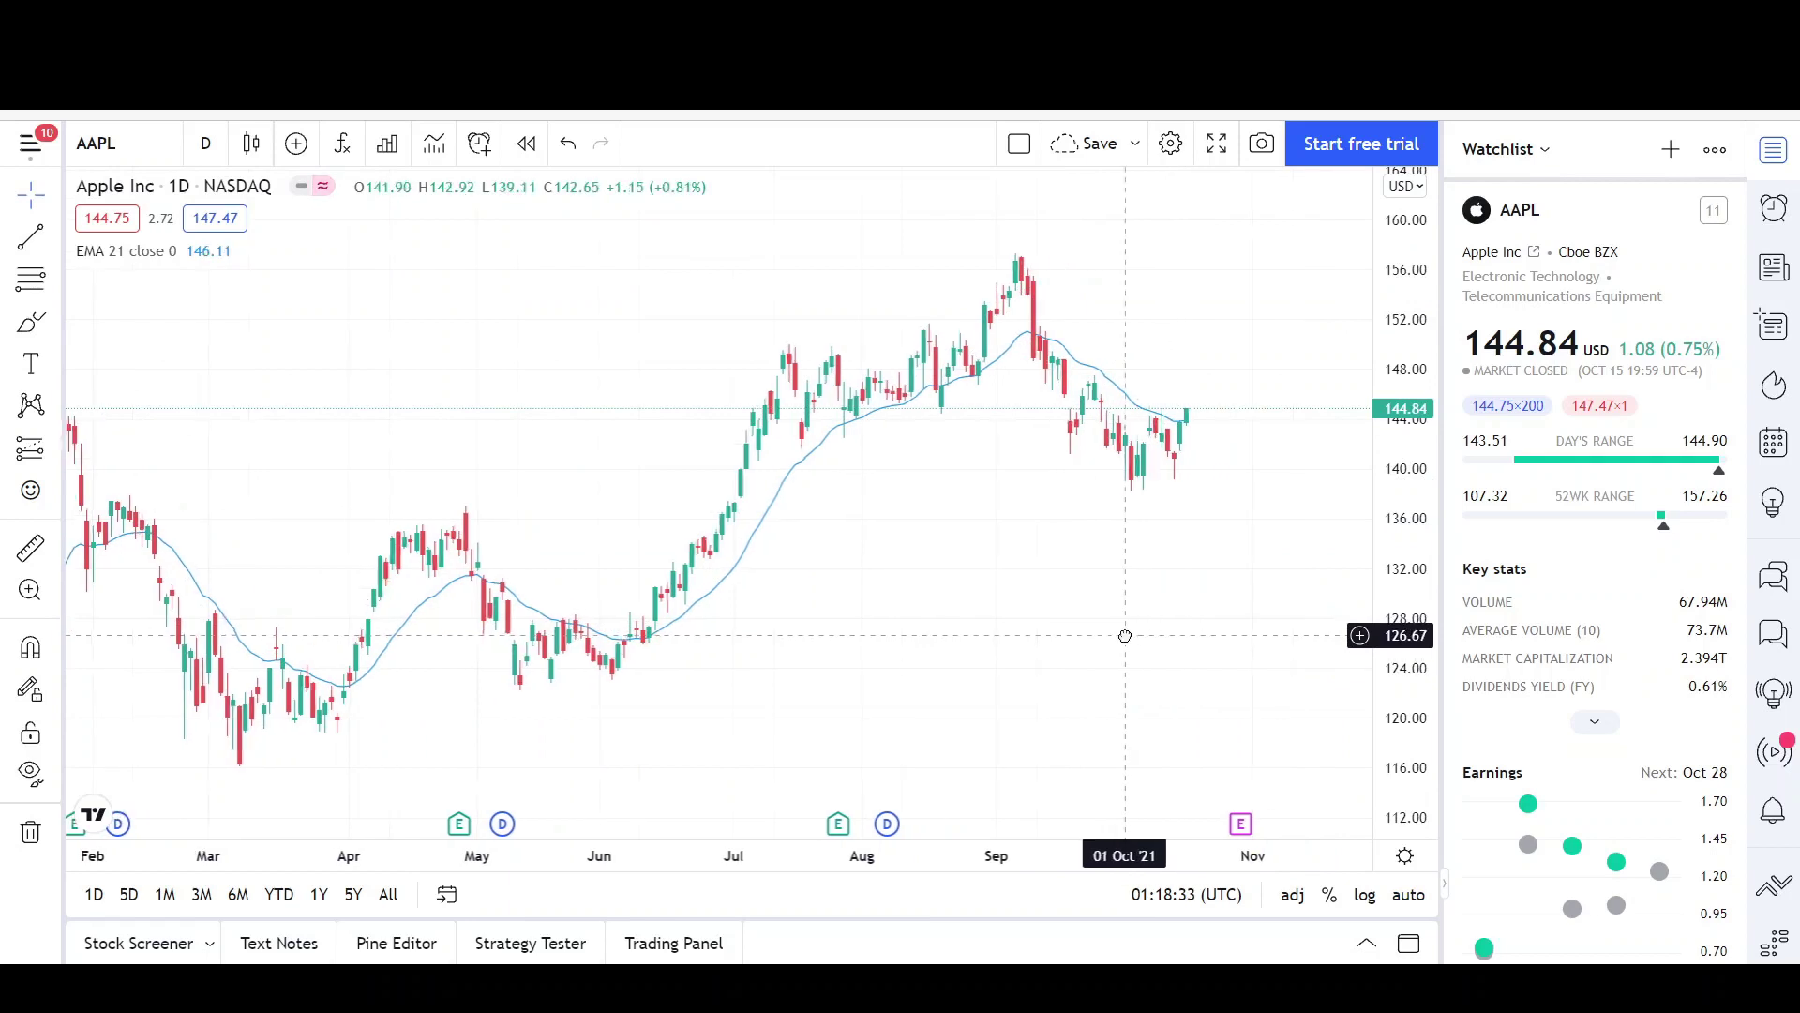
pyautogui.moveTo(1165, 634); pyautogui.dragTo(1010, 640)
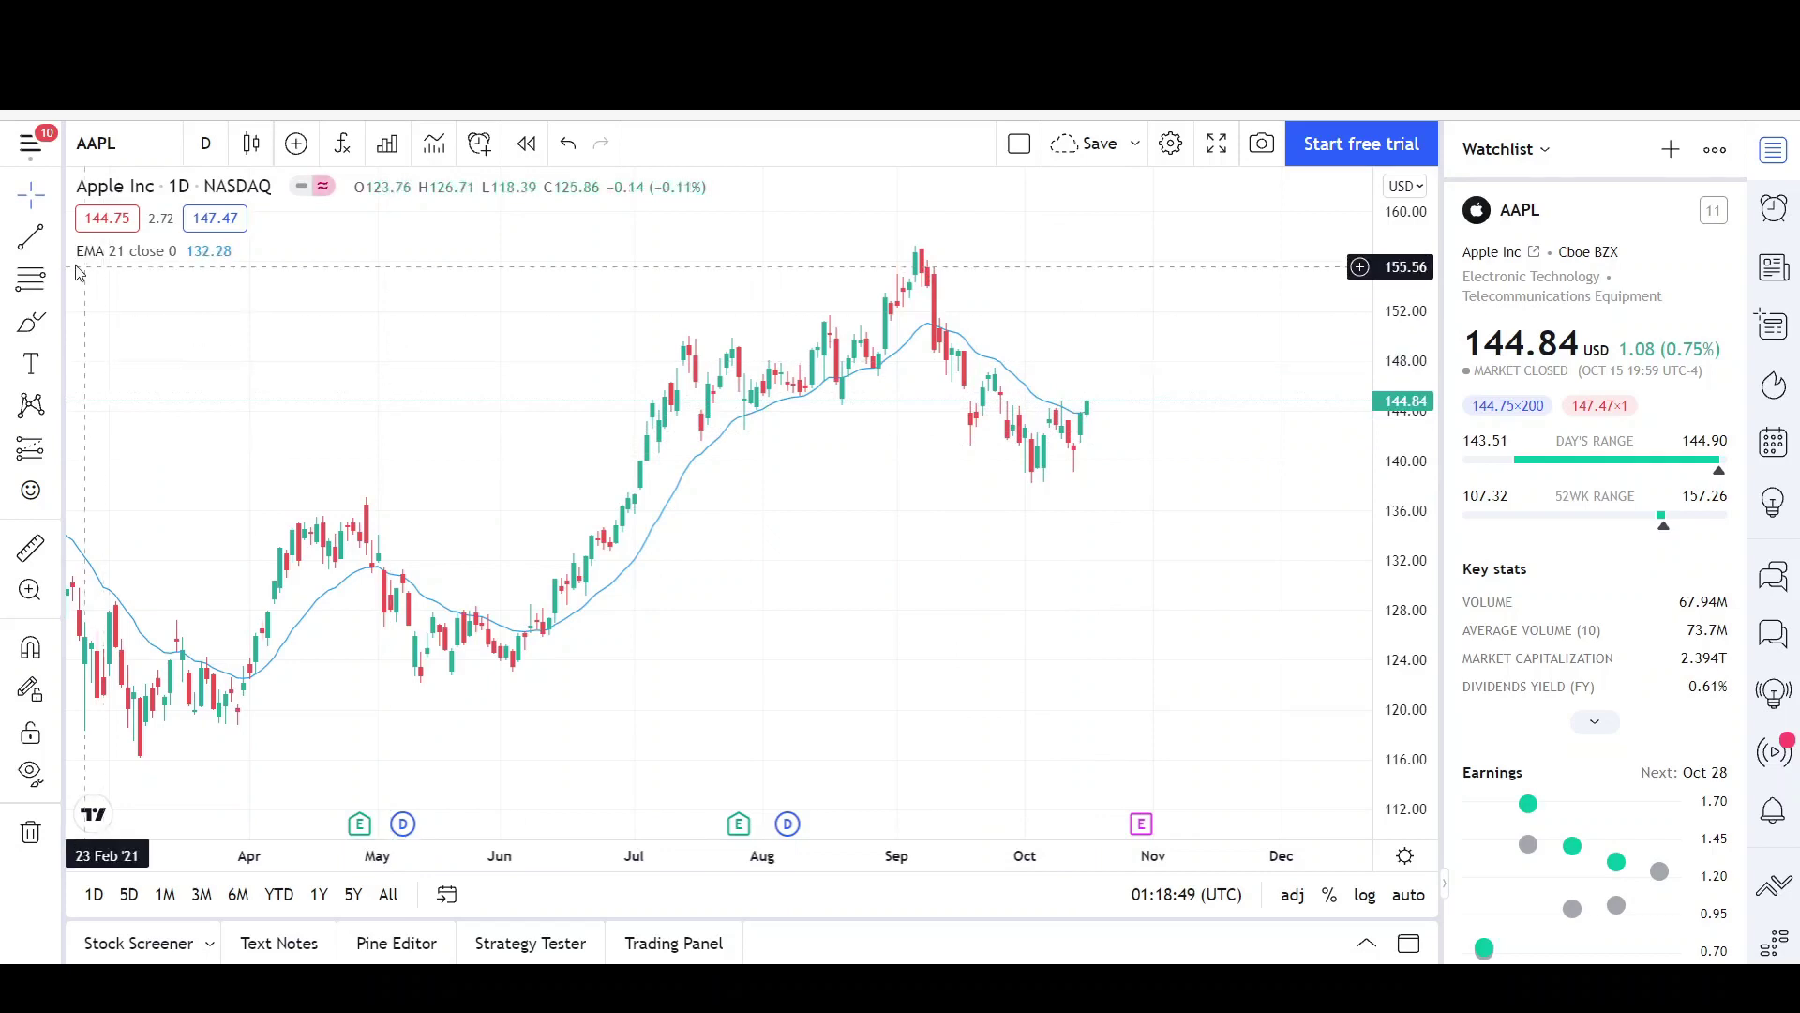
# - Draw a descending parallel channel from the September peak down to late September
pyautogui.click(55, 237)
pyautogui.click(187, 705)
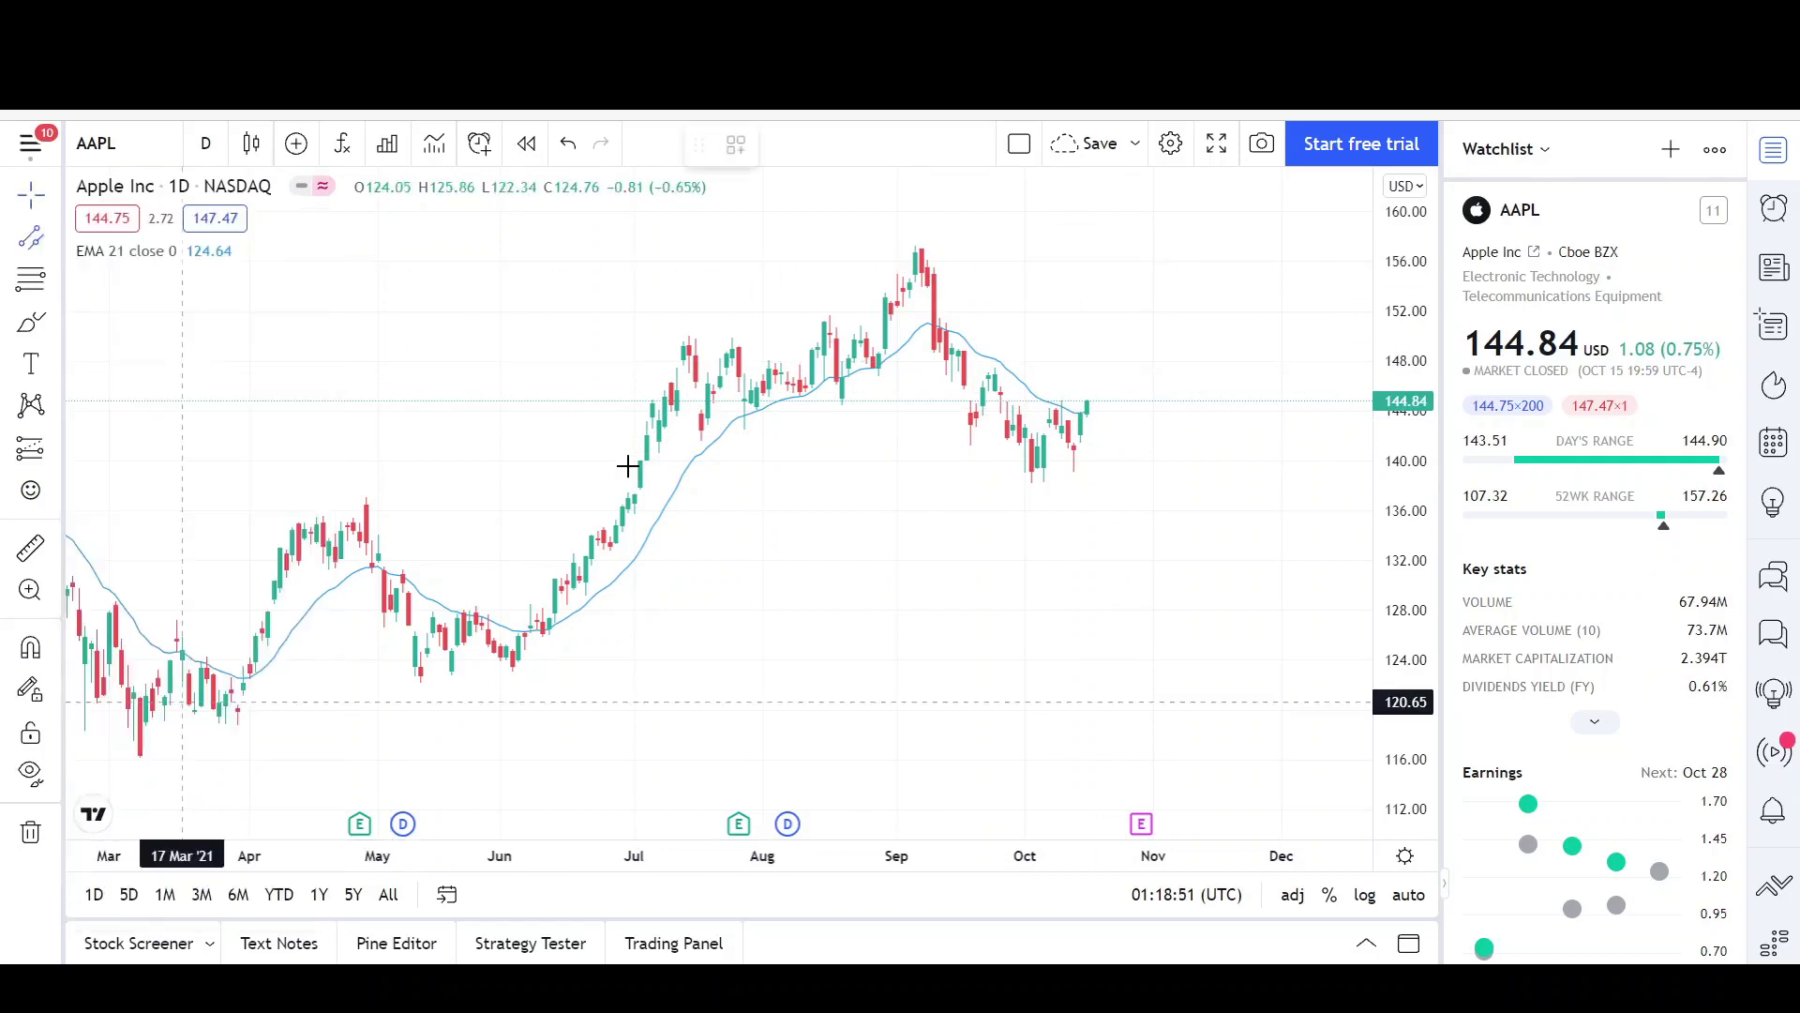
pyautogui.click(903, 199)
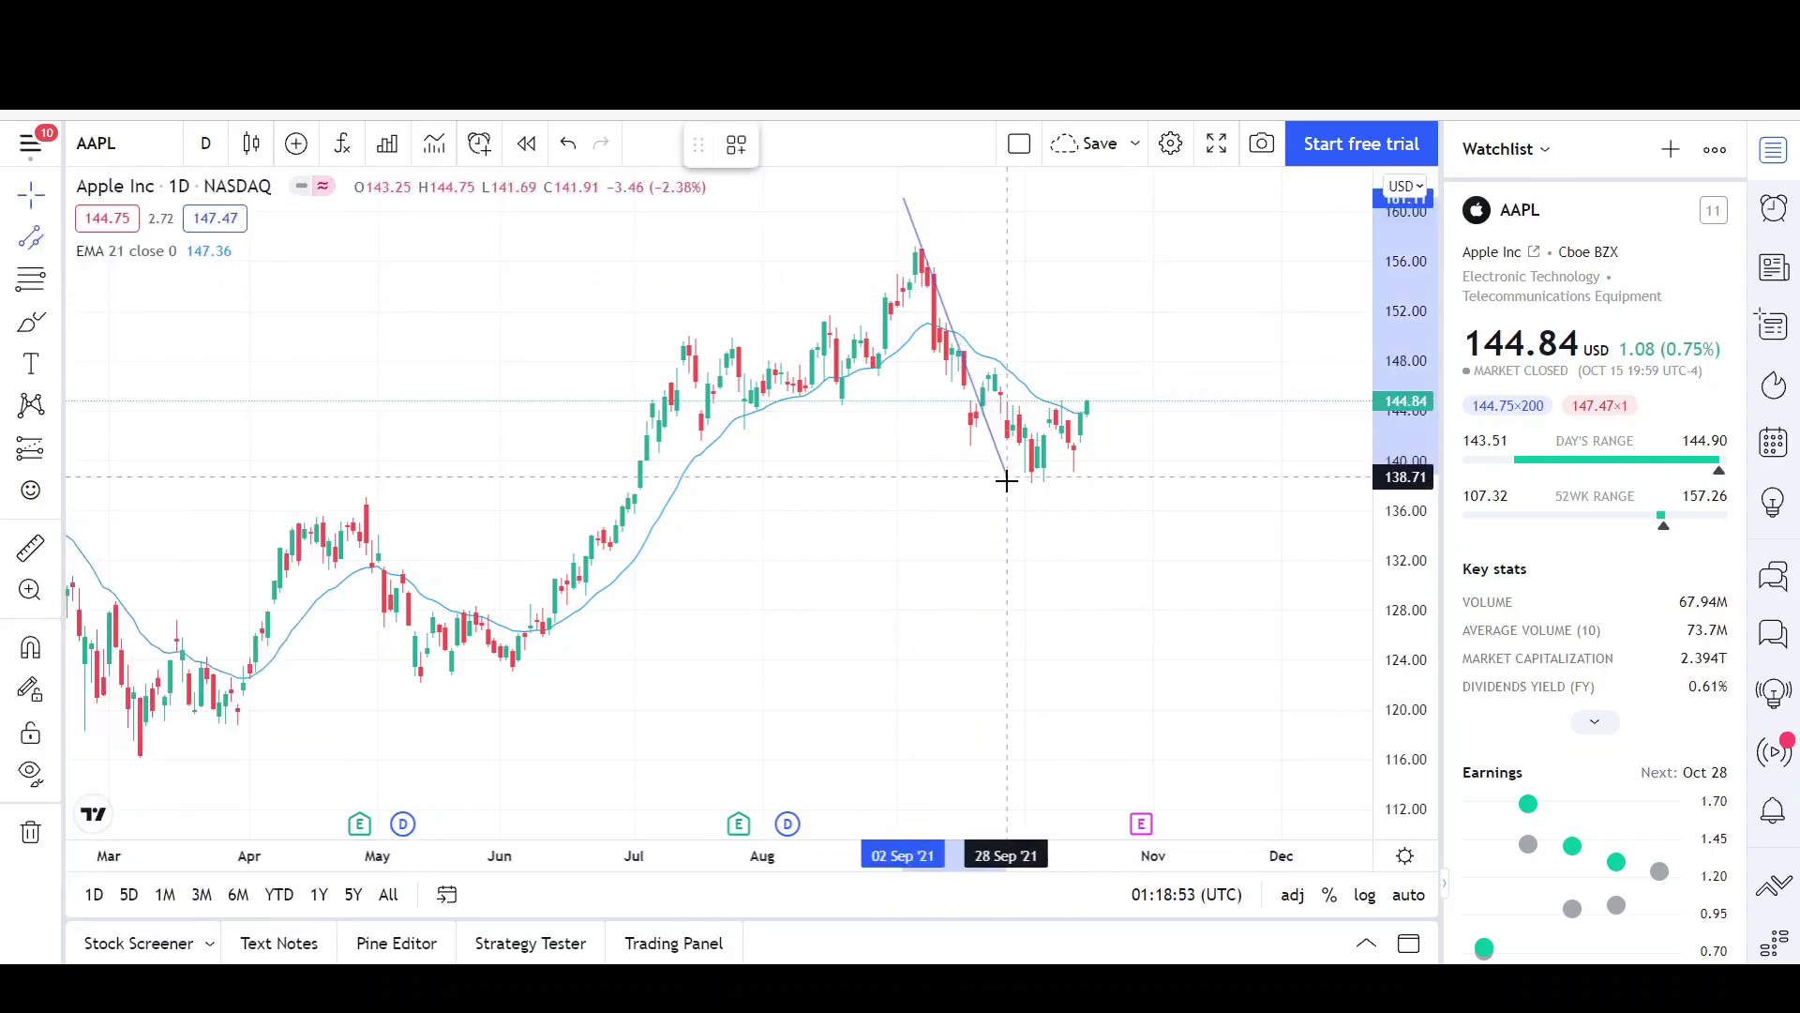
pyautogui.click(1018, 488)
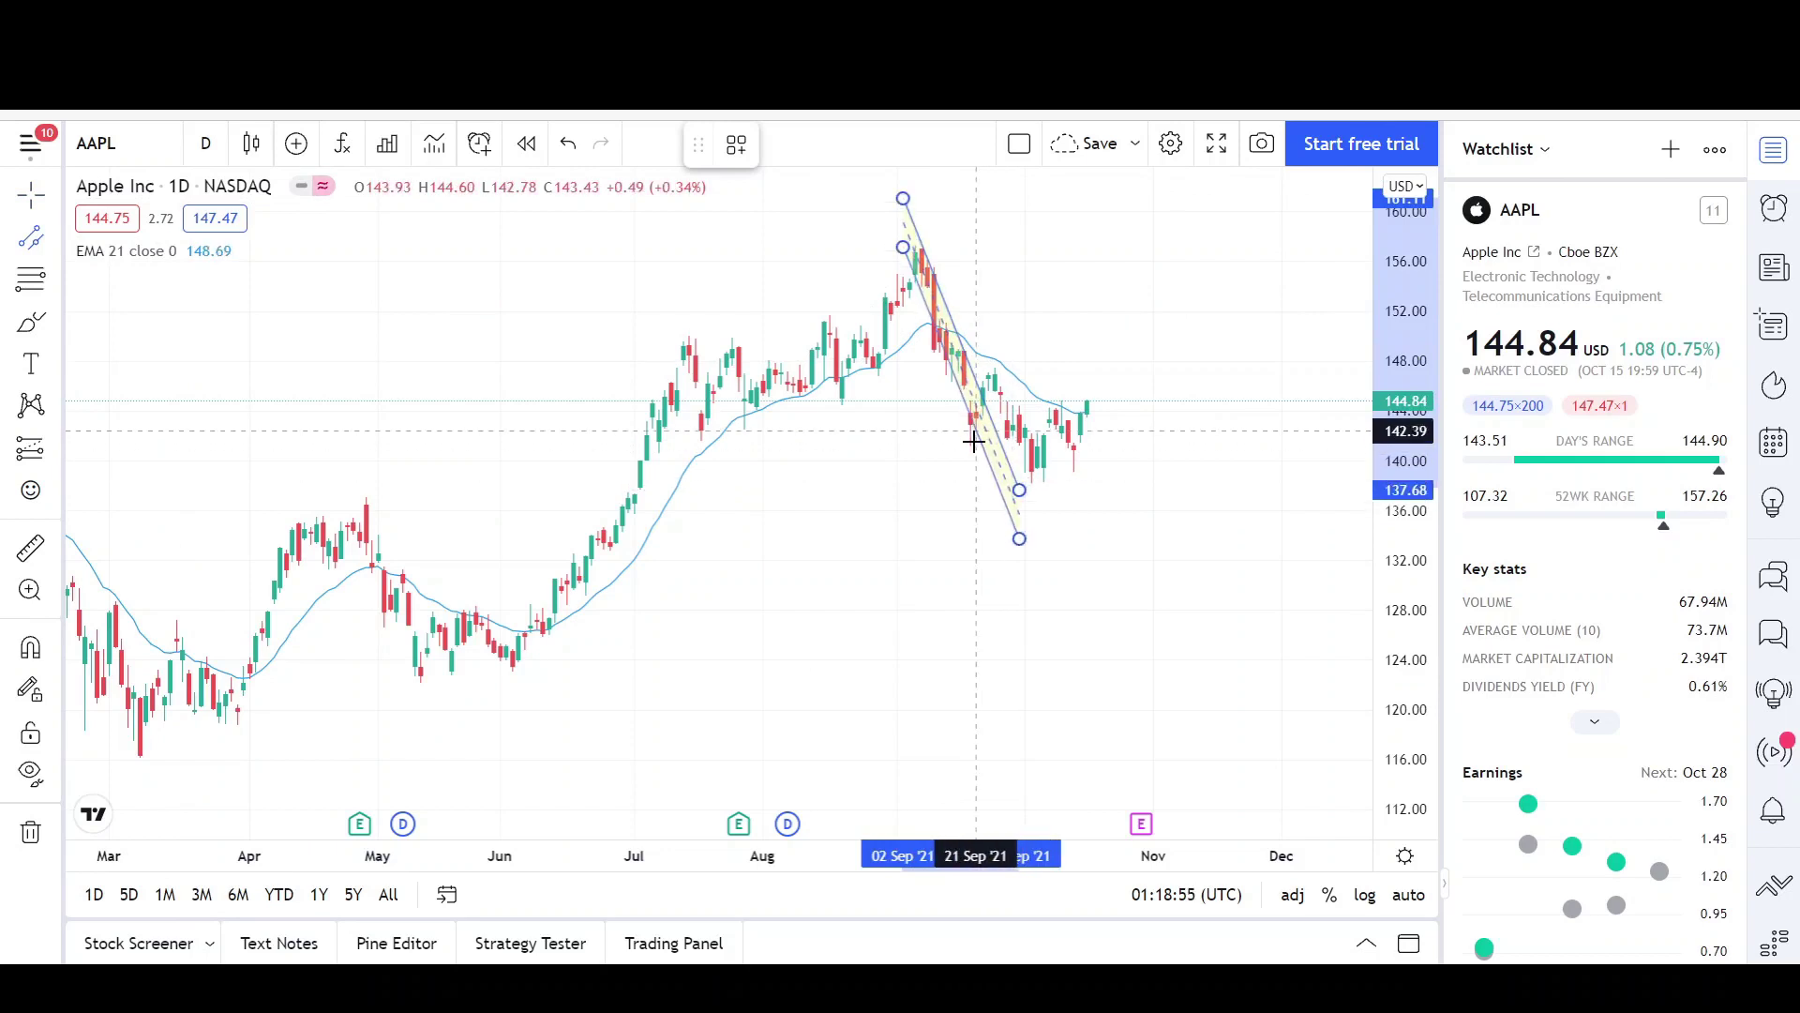
pyautogui.click(977, 455)
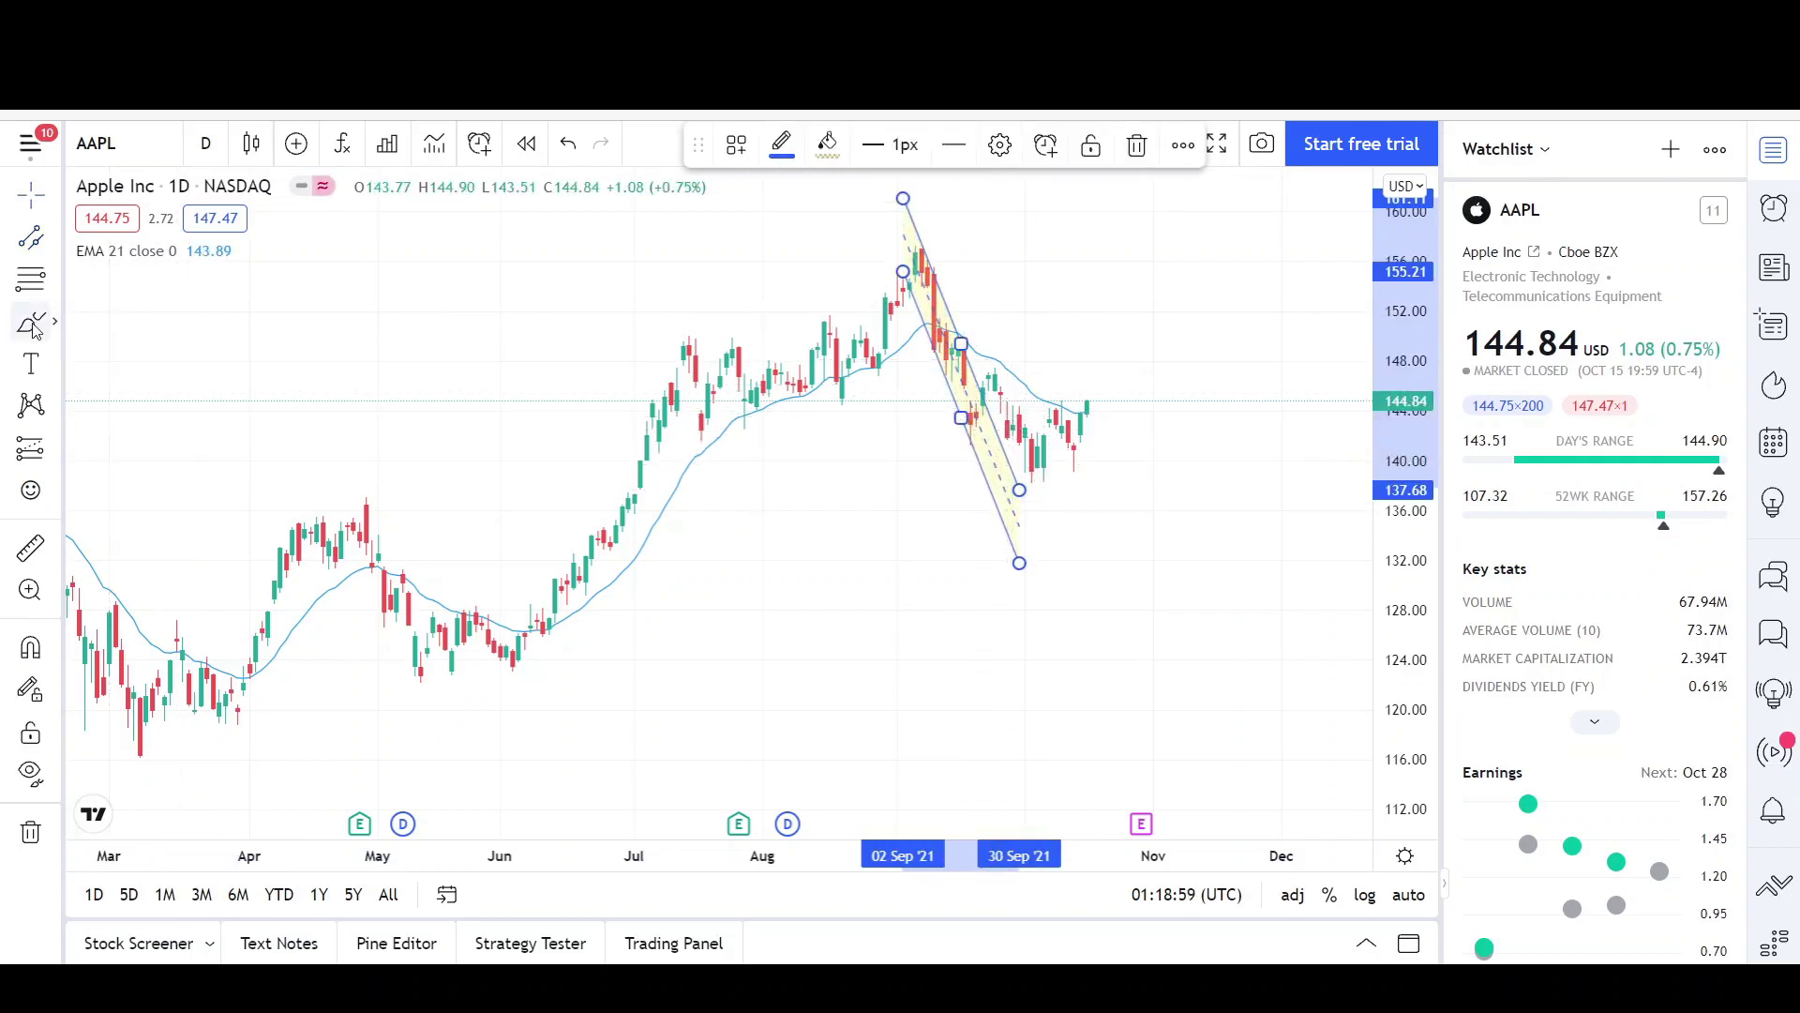
pyautogui.click(1078, 456)
# - Circle the early-October lows with a red freehand loop
pyautogui.moveTo(1080, 459)
pyautogui.mouseDown()
pyautogui.moveTo(1067, 474)
pyautogui.moveTo(1075, 456)
pyautogui.mouseUp()
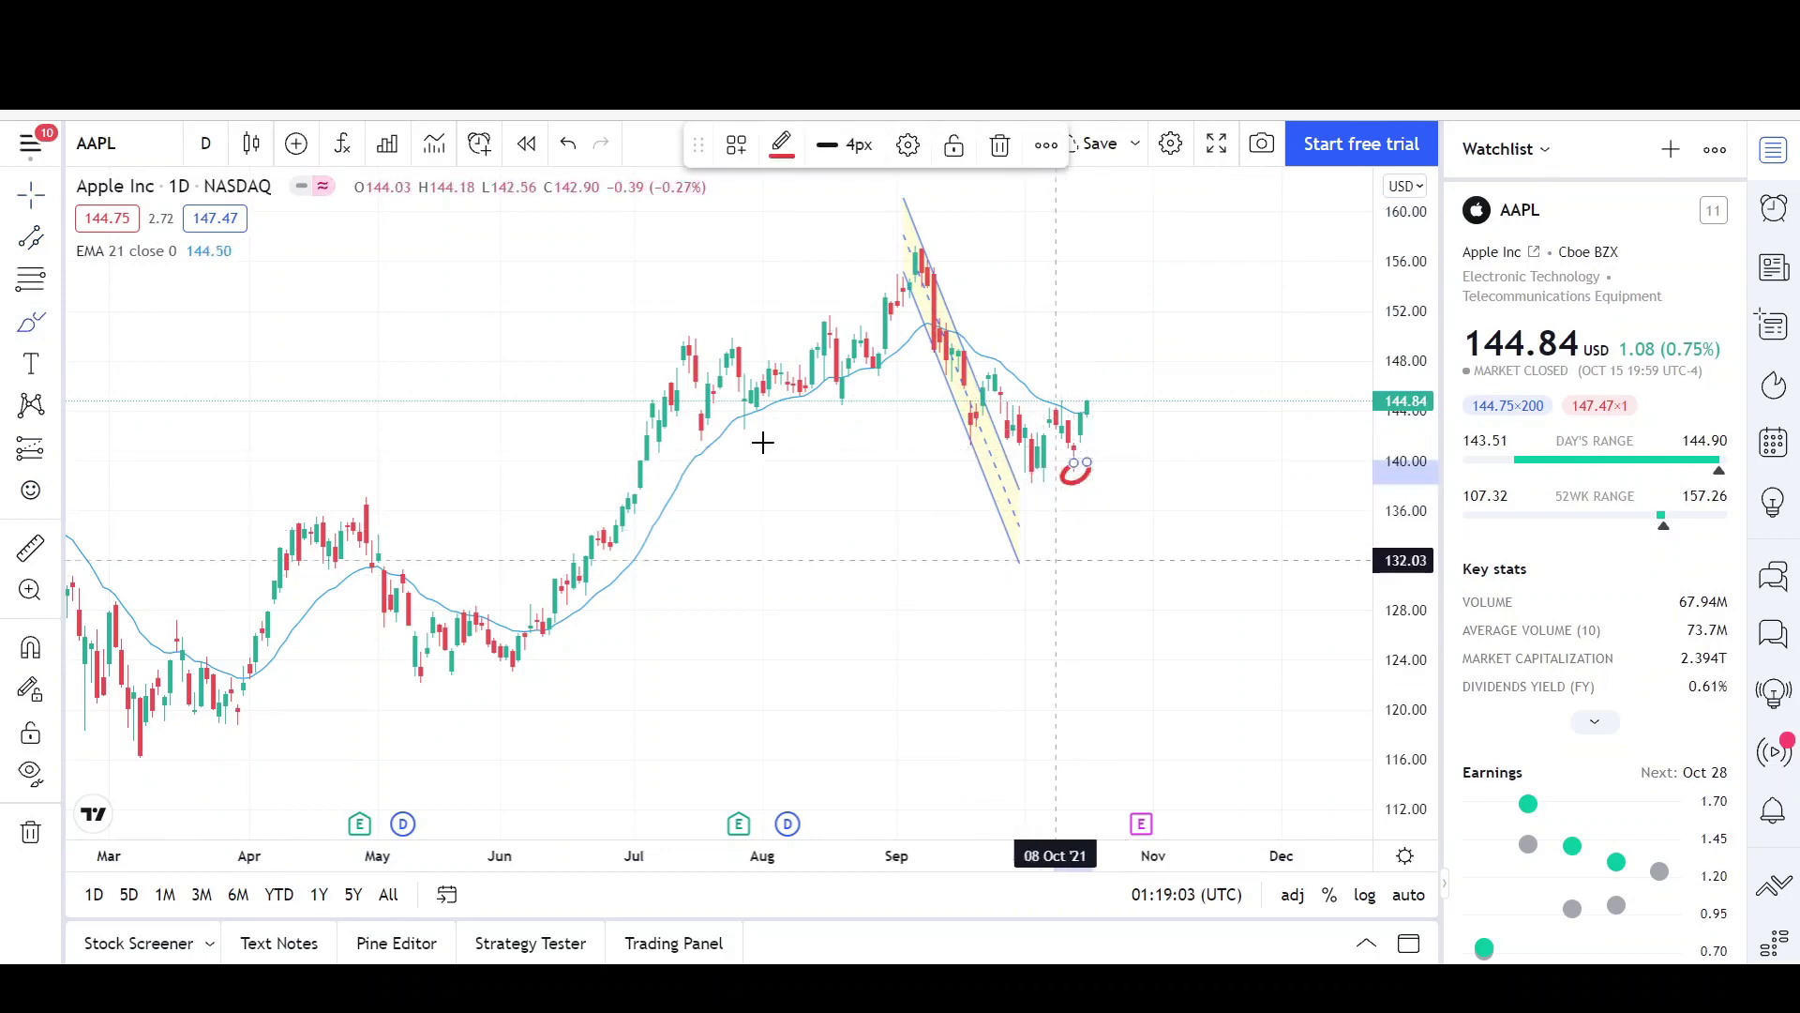
pyautogui.click(29, 197)
pyautogui.click(938, 562)
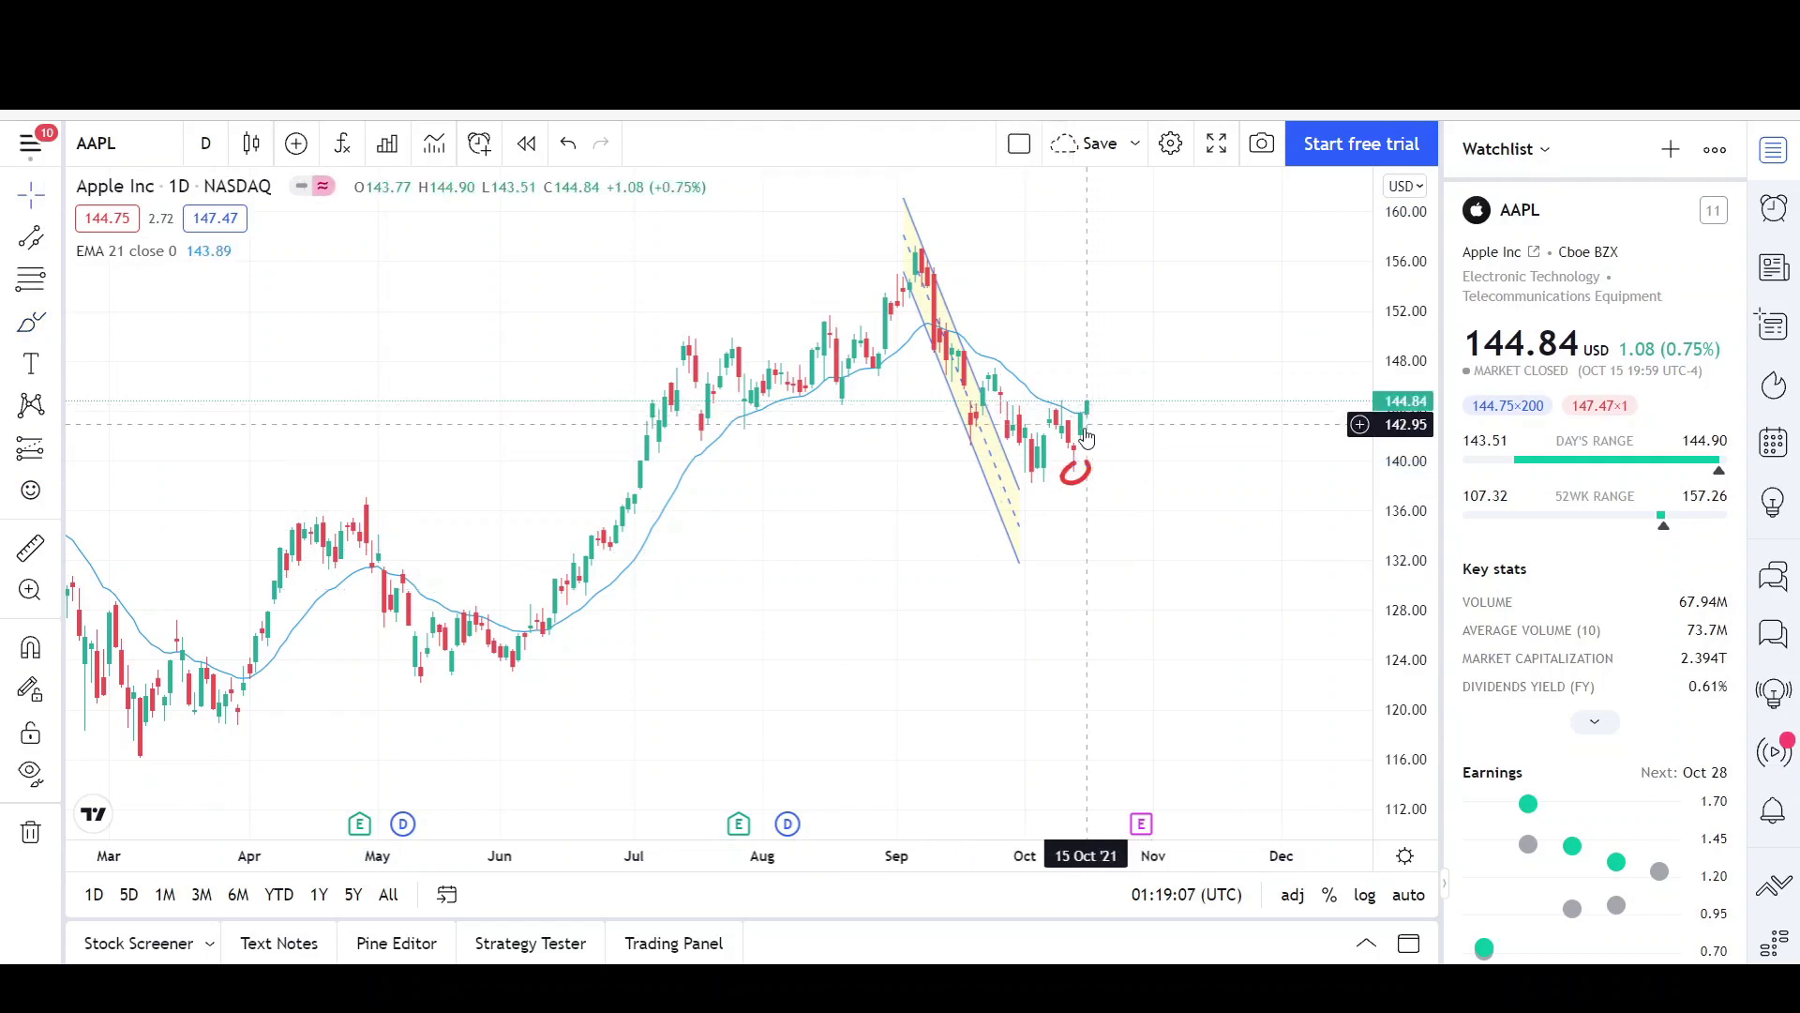
# - Draw an orange-filled band from mid-June to mid-November between about 142 and 149.8
pyautogui.click(31, 237)
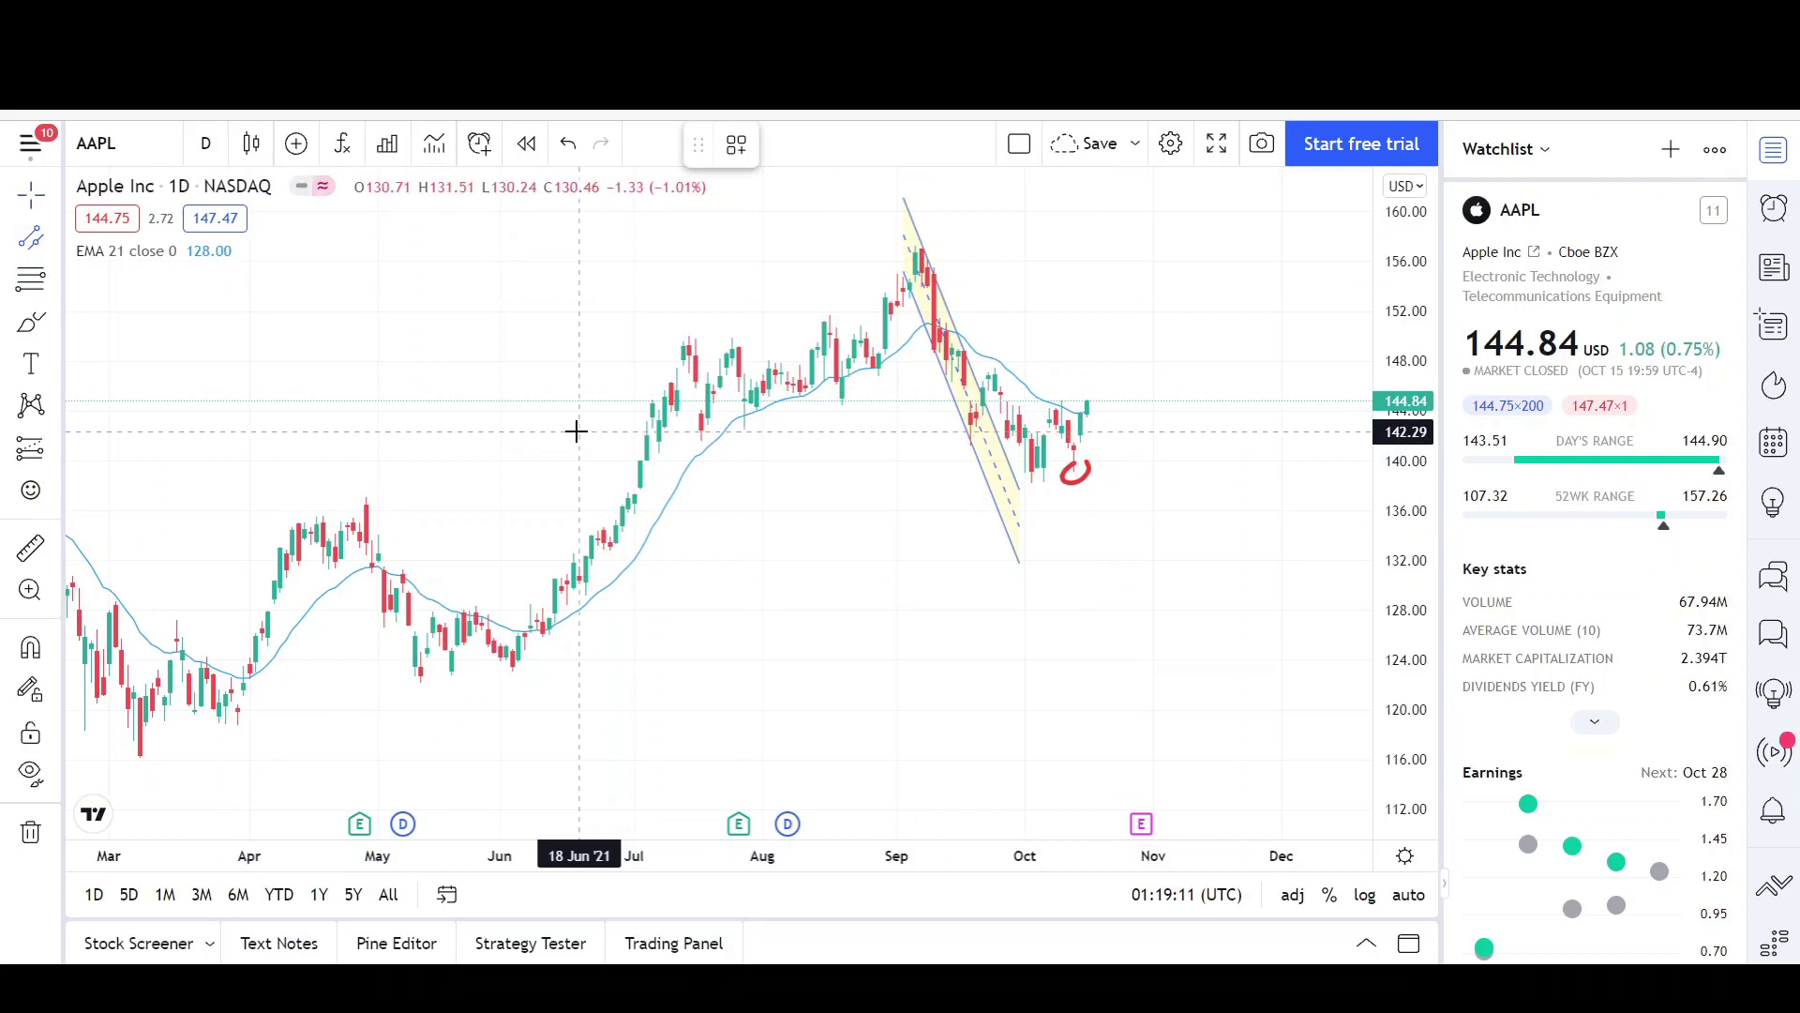
pyautogui.click(575, 430)
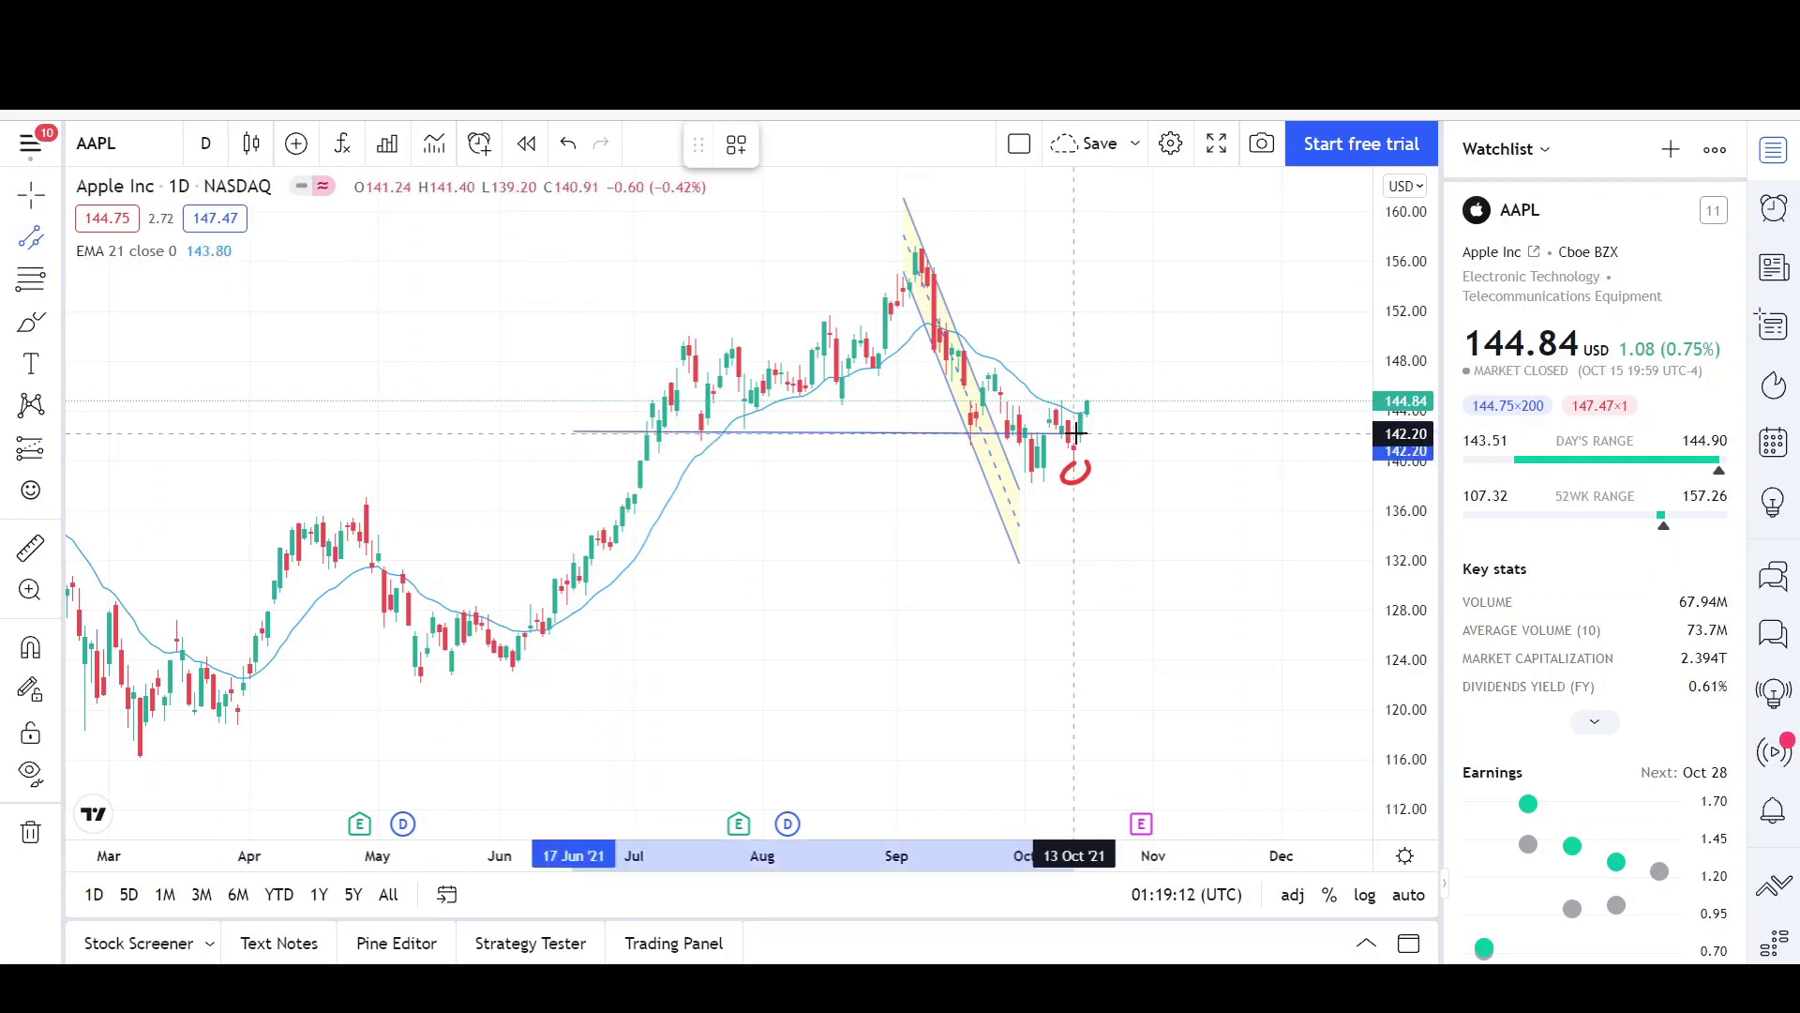
pyautogui.click(1215, 431)
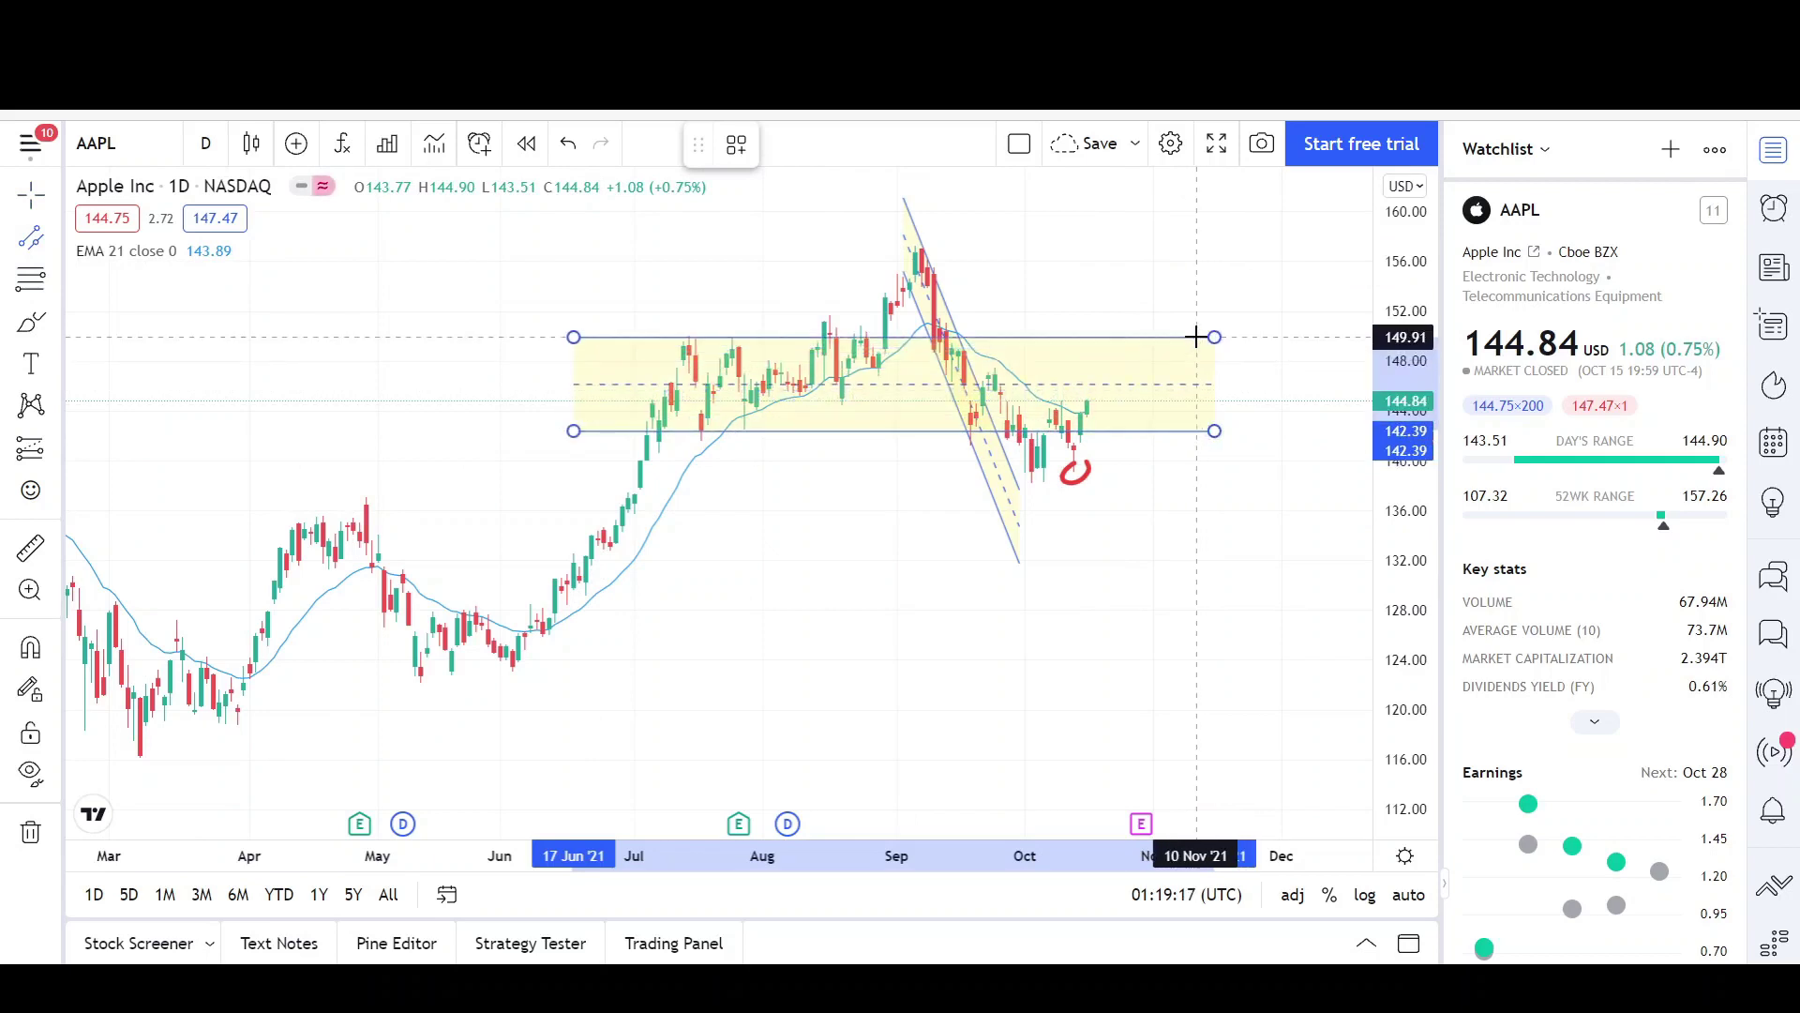
pyautogui.click(1205, 341)
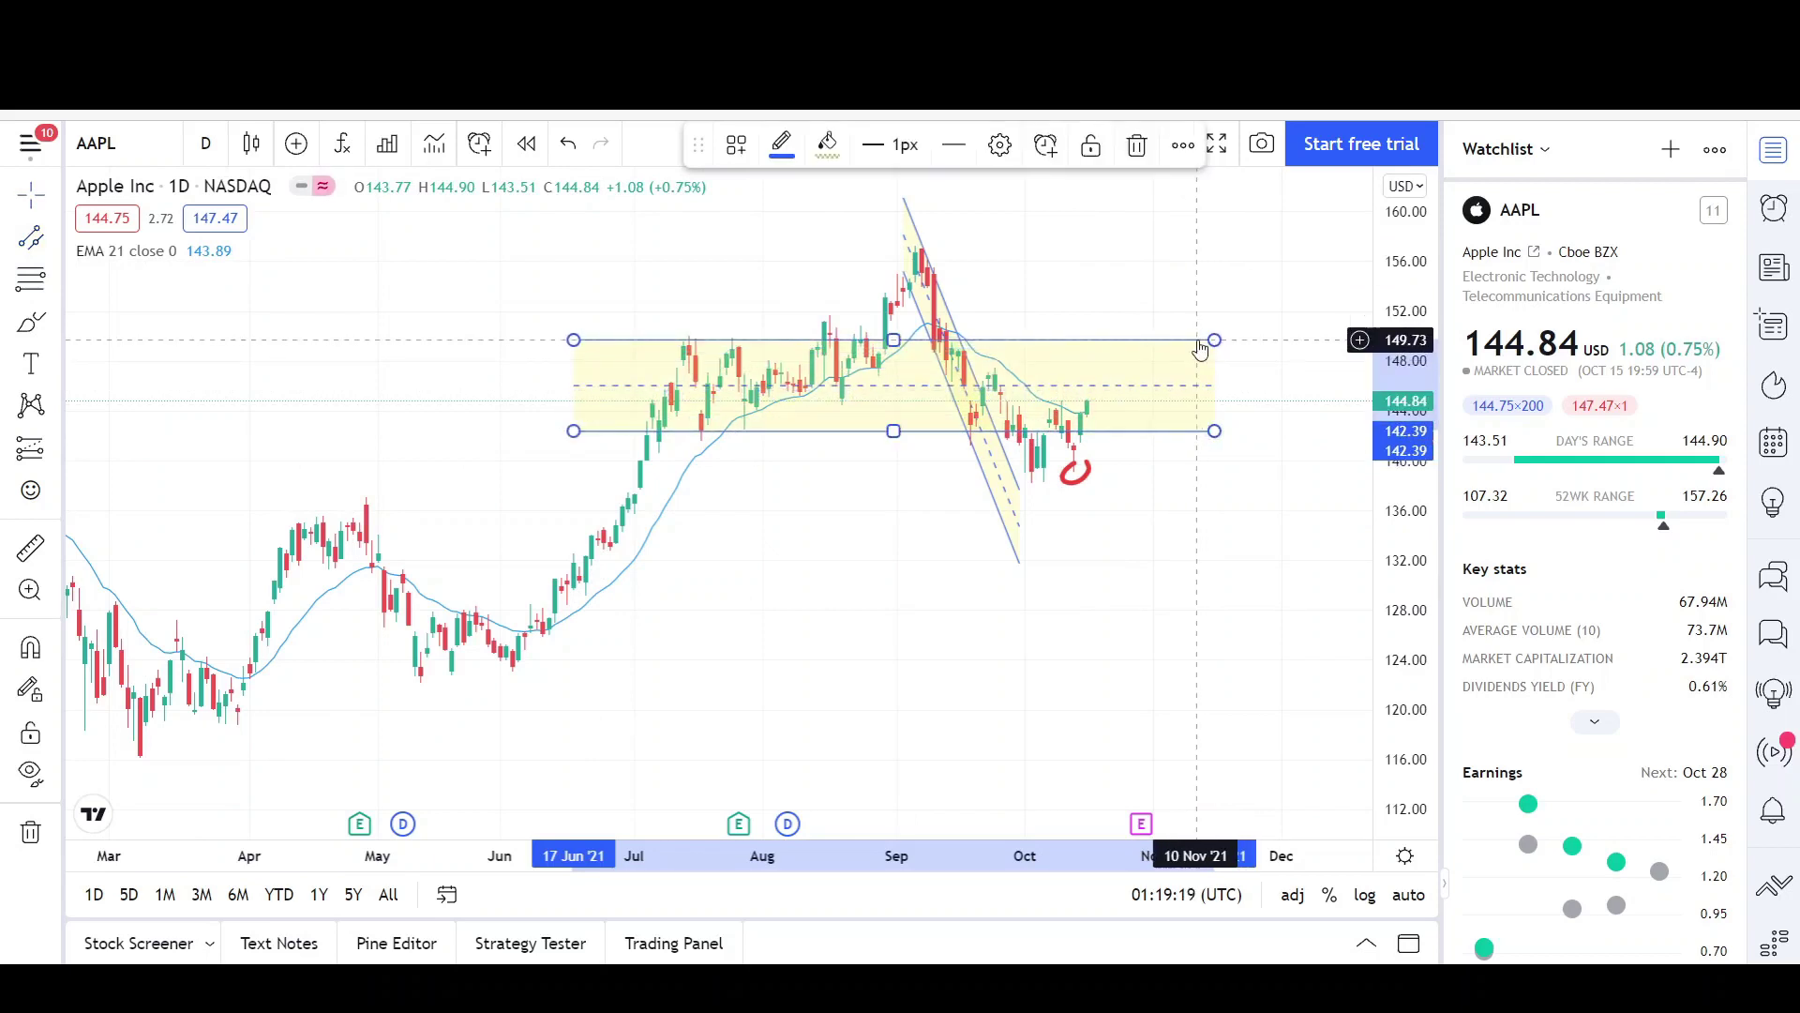
pyautogui.click(826, 142)
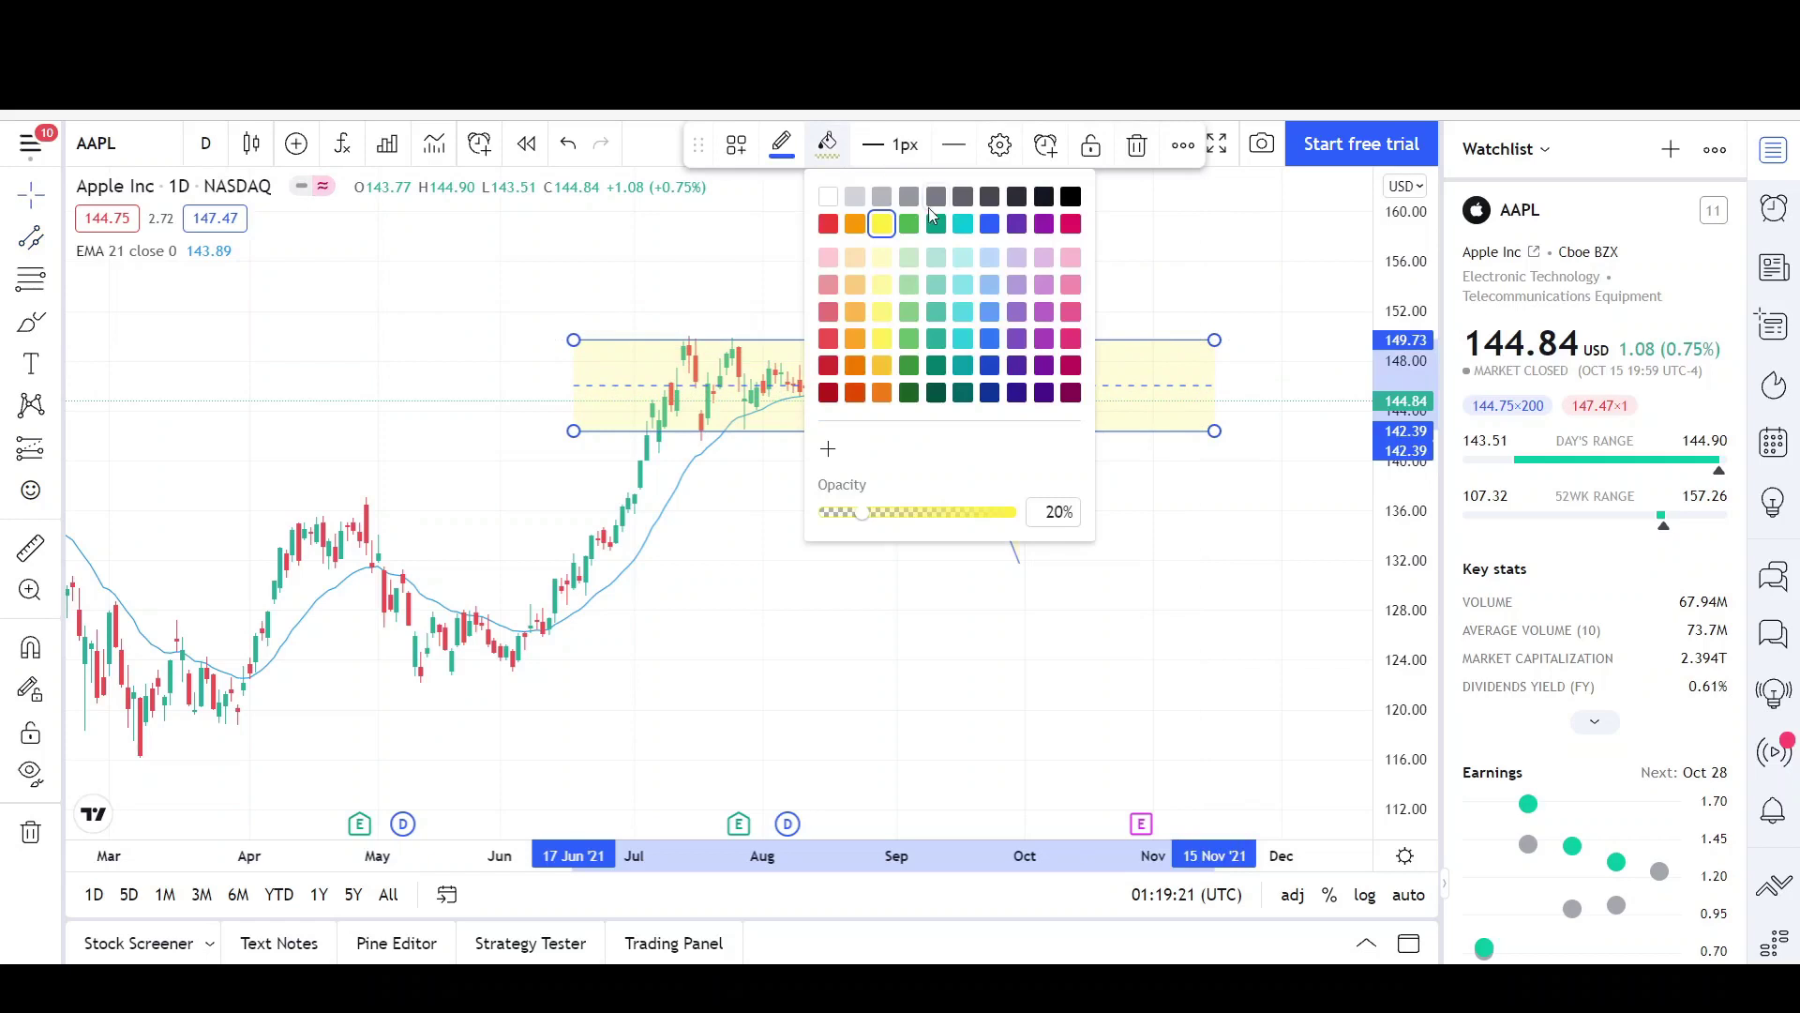
pyautogui.click(854, 223)
pyautogui.click(812, 610)
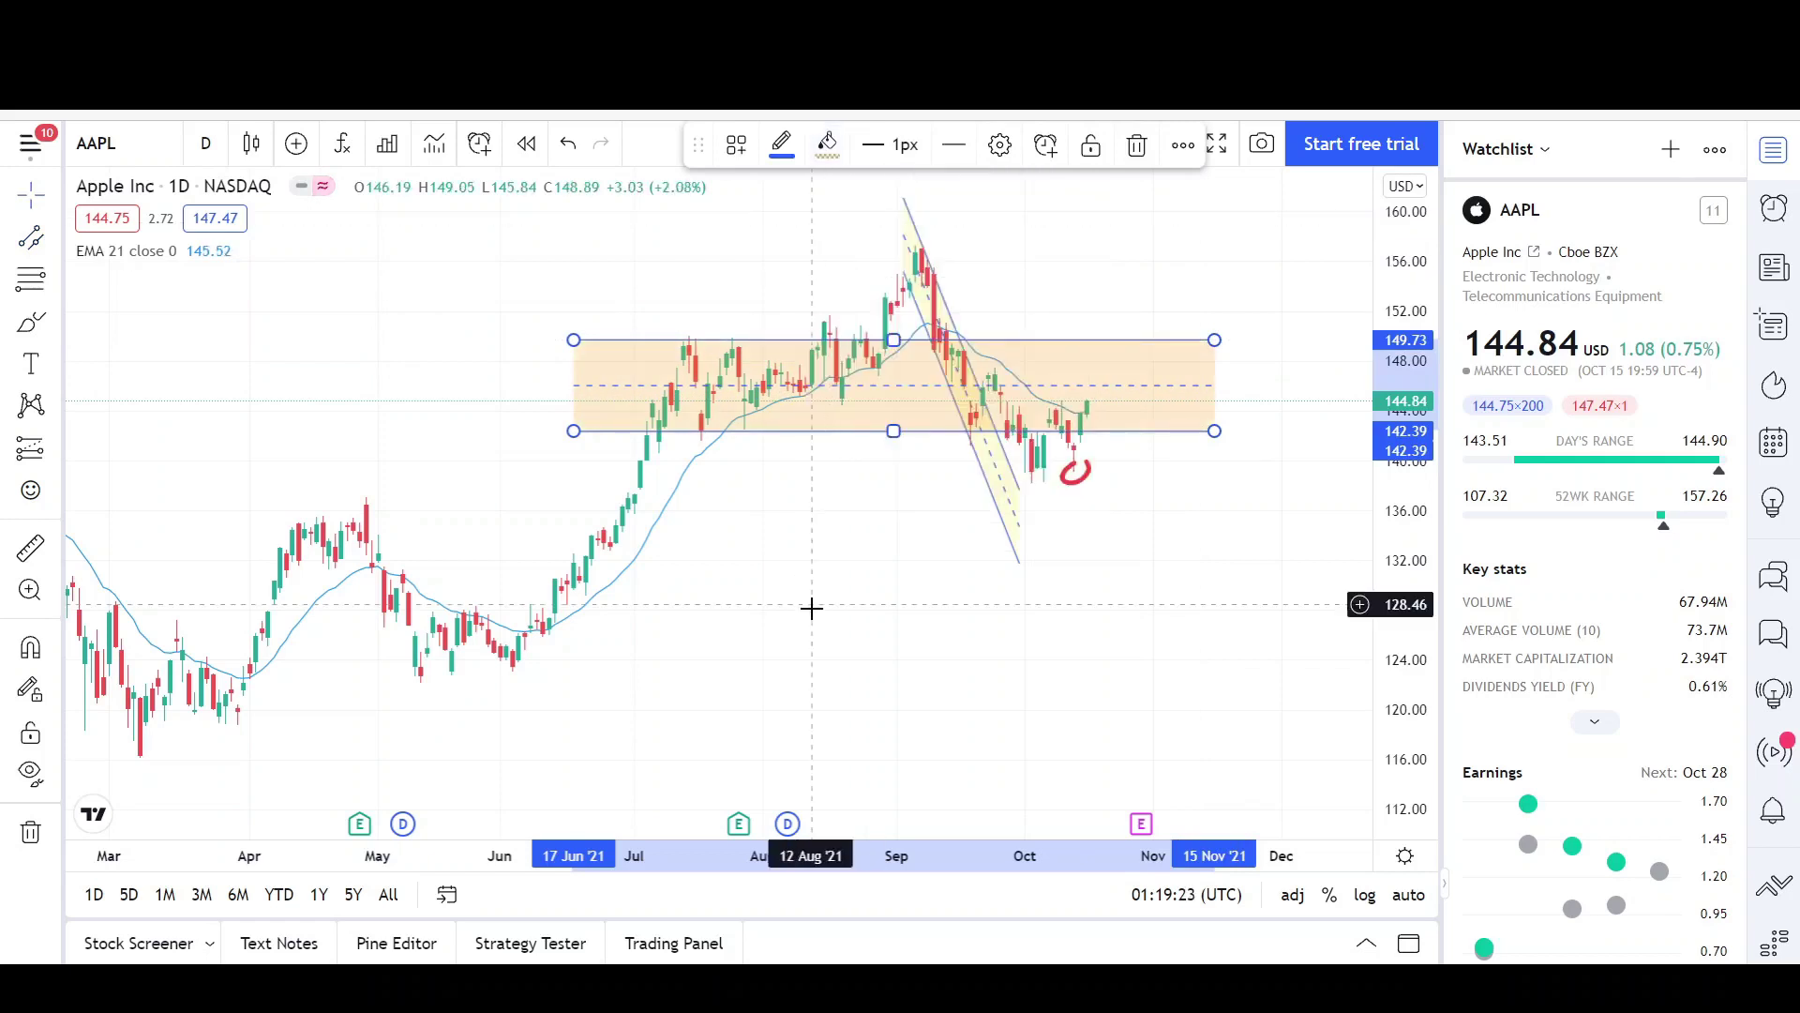
pyautogui.click(33, 326)
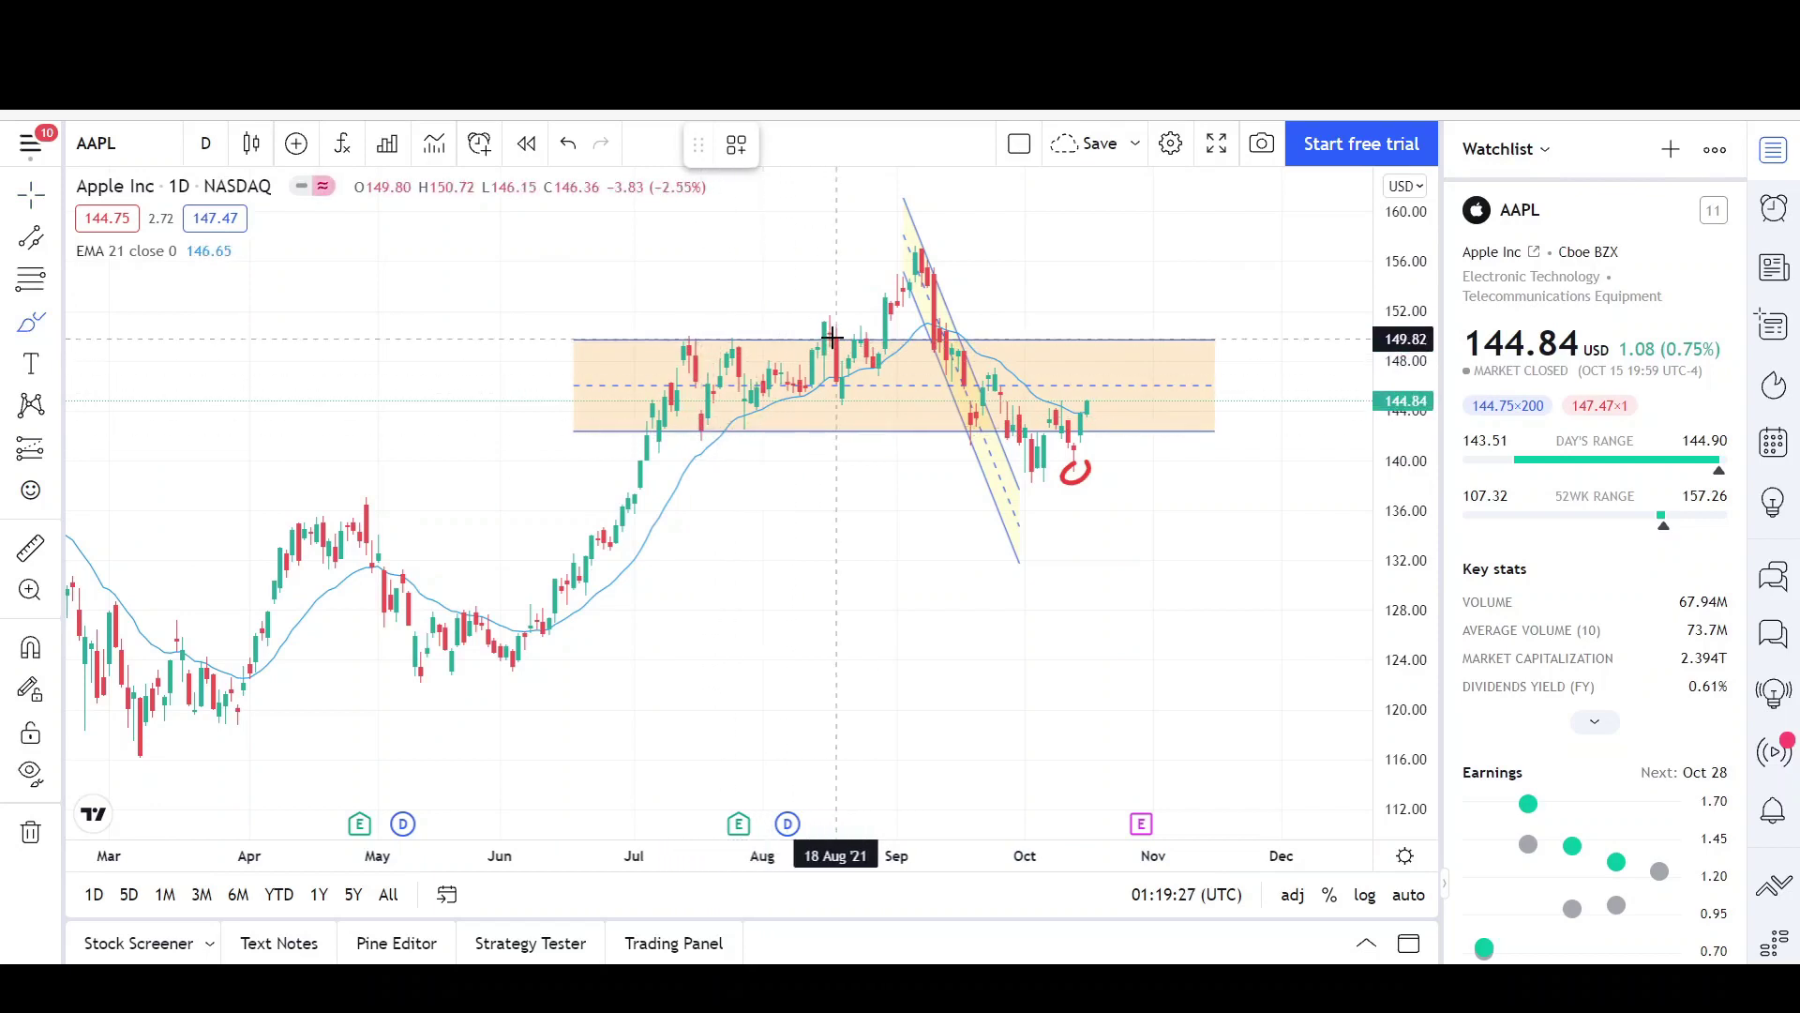
# - Brush red marks on the September peak, the October lows and the range band's top edge
pyautogui.moveTo(956, 228)
pyautogui.mouseDown()
pyautogui.moveTo(903, 237)
pyautogui.moveTo(905, 278)
pyautogui.moveTo(938, 264)
pyautogui.mouseUp()
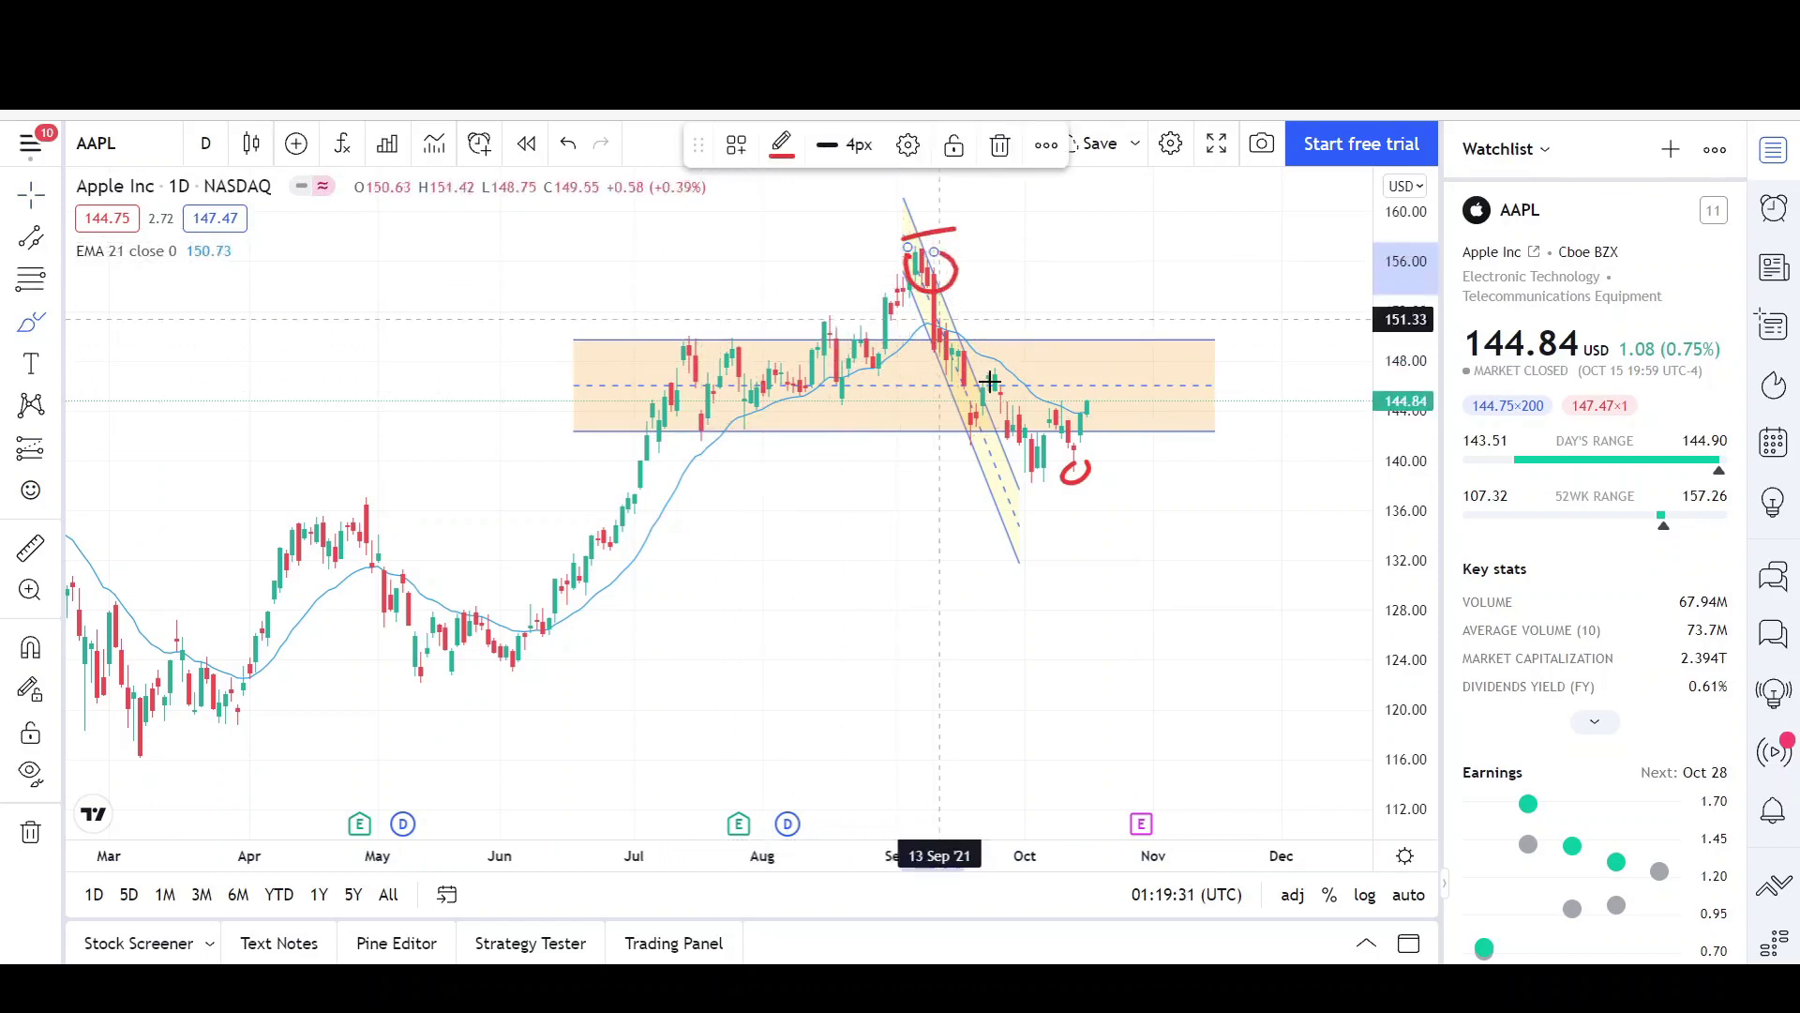
pyautogui.moveTo(1046, 456)
pyautogui.mouseDown()
pyautogui.moveTo(1031, 482)
pyautogui.moveTo(1039, 458)
pyautogui.mouseUp()
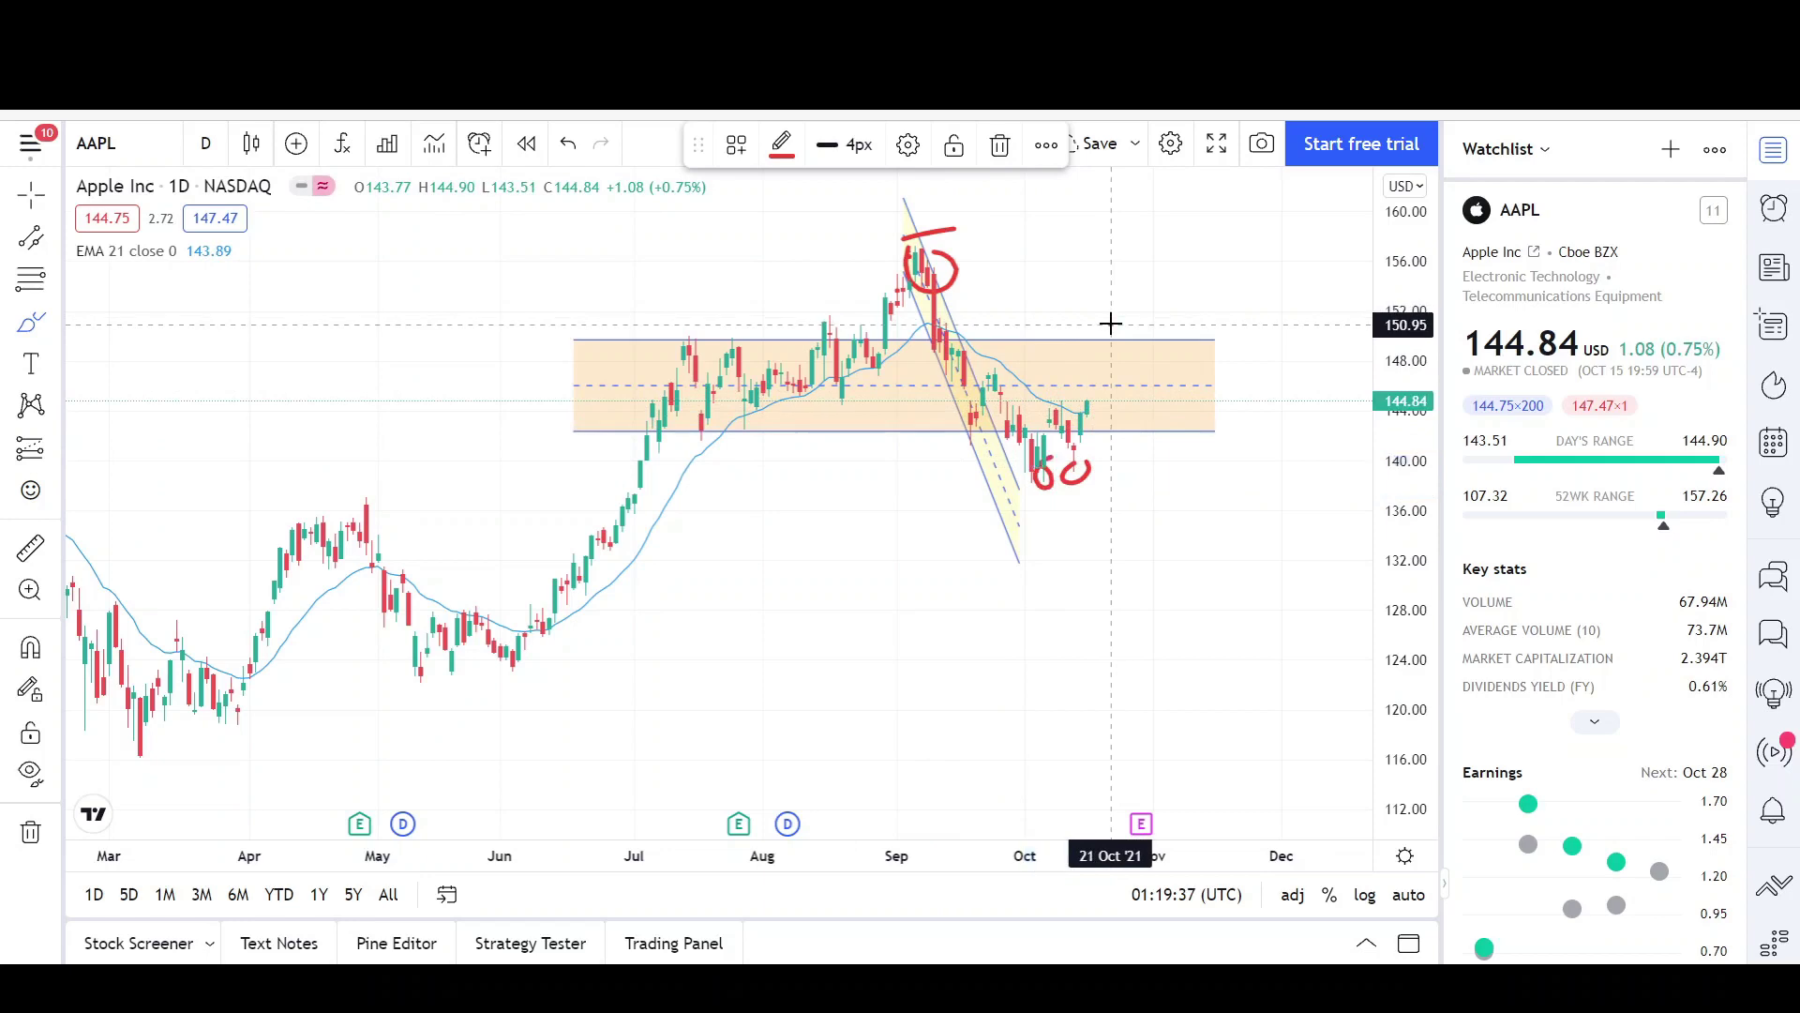
pyautogui.moveTo(1108, 326); pyautogui.dragTo(1086, 356)
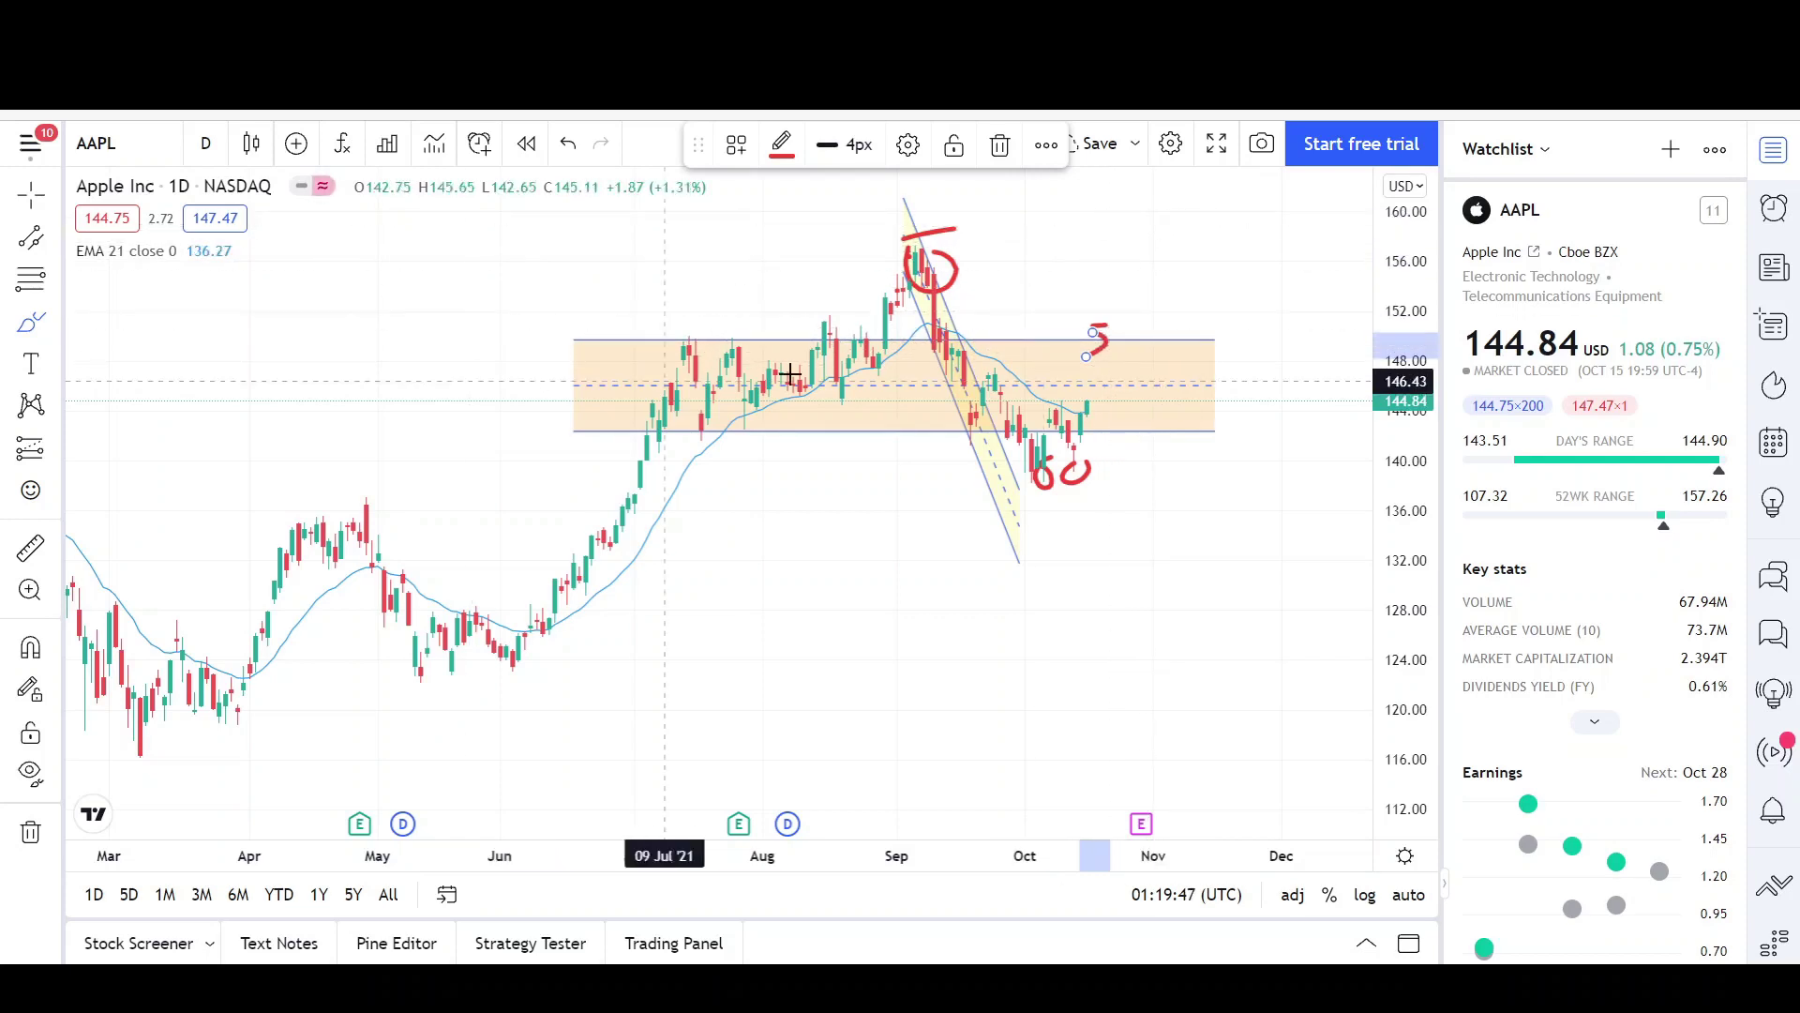
# - Draw an arrow from the October 5 low up into the range band, nudged slightly right
pyautogui.click(56, 246)
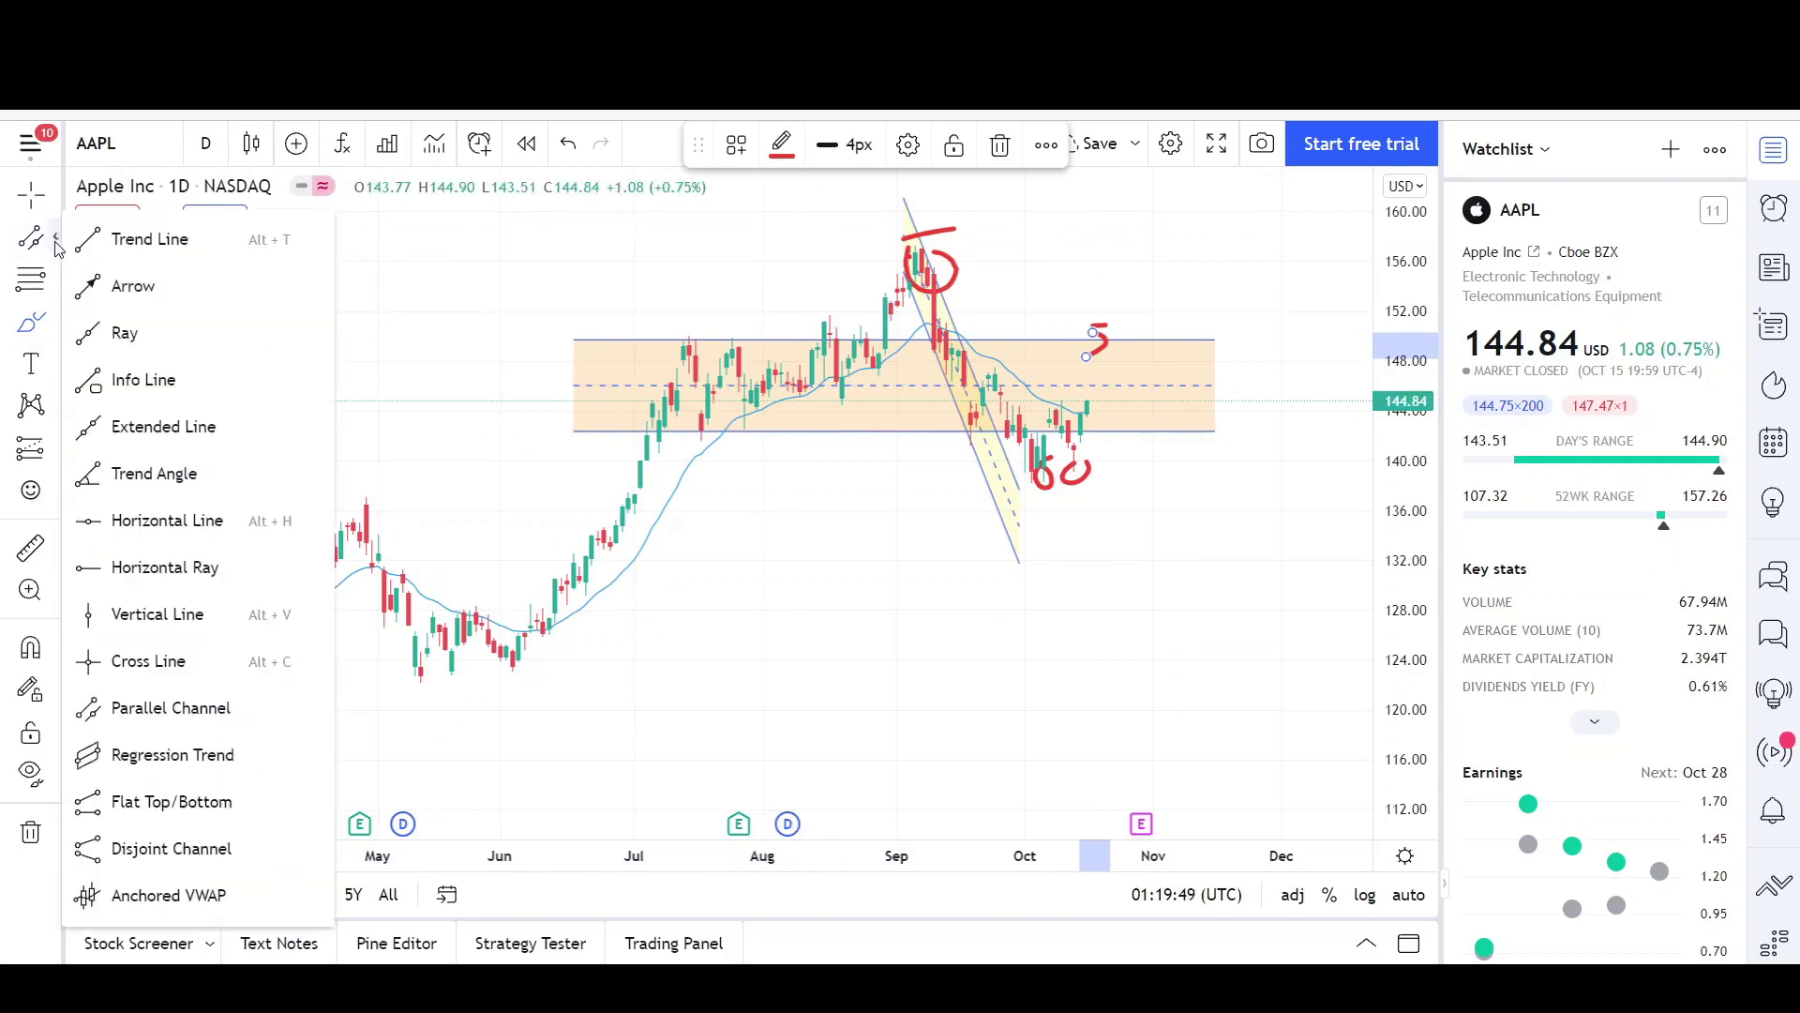
pyautogui.click(208, 298)
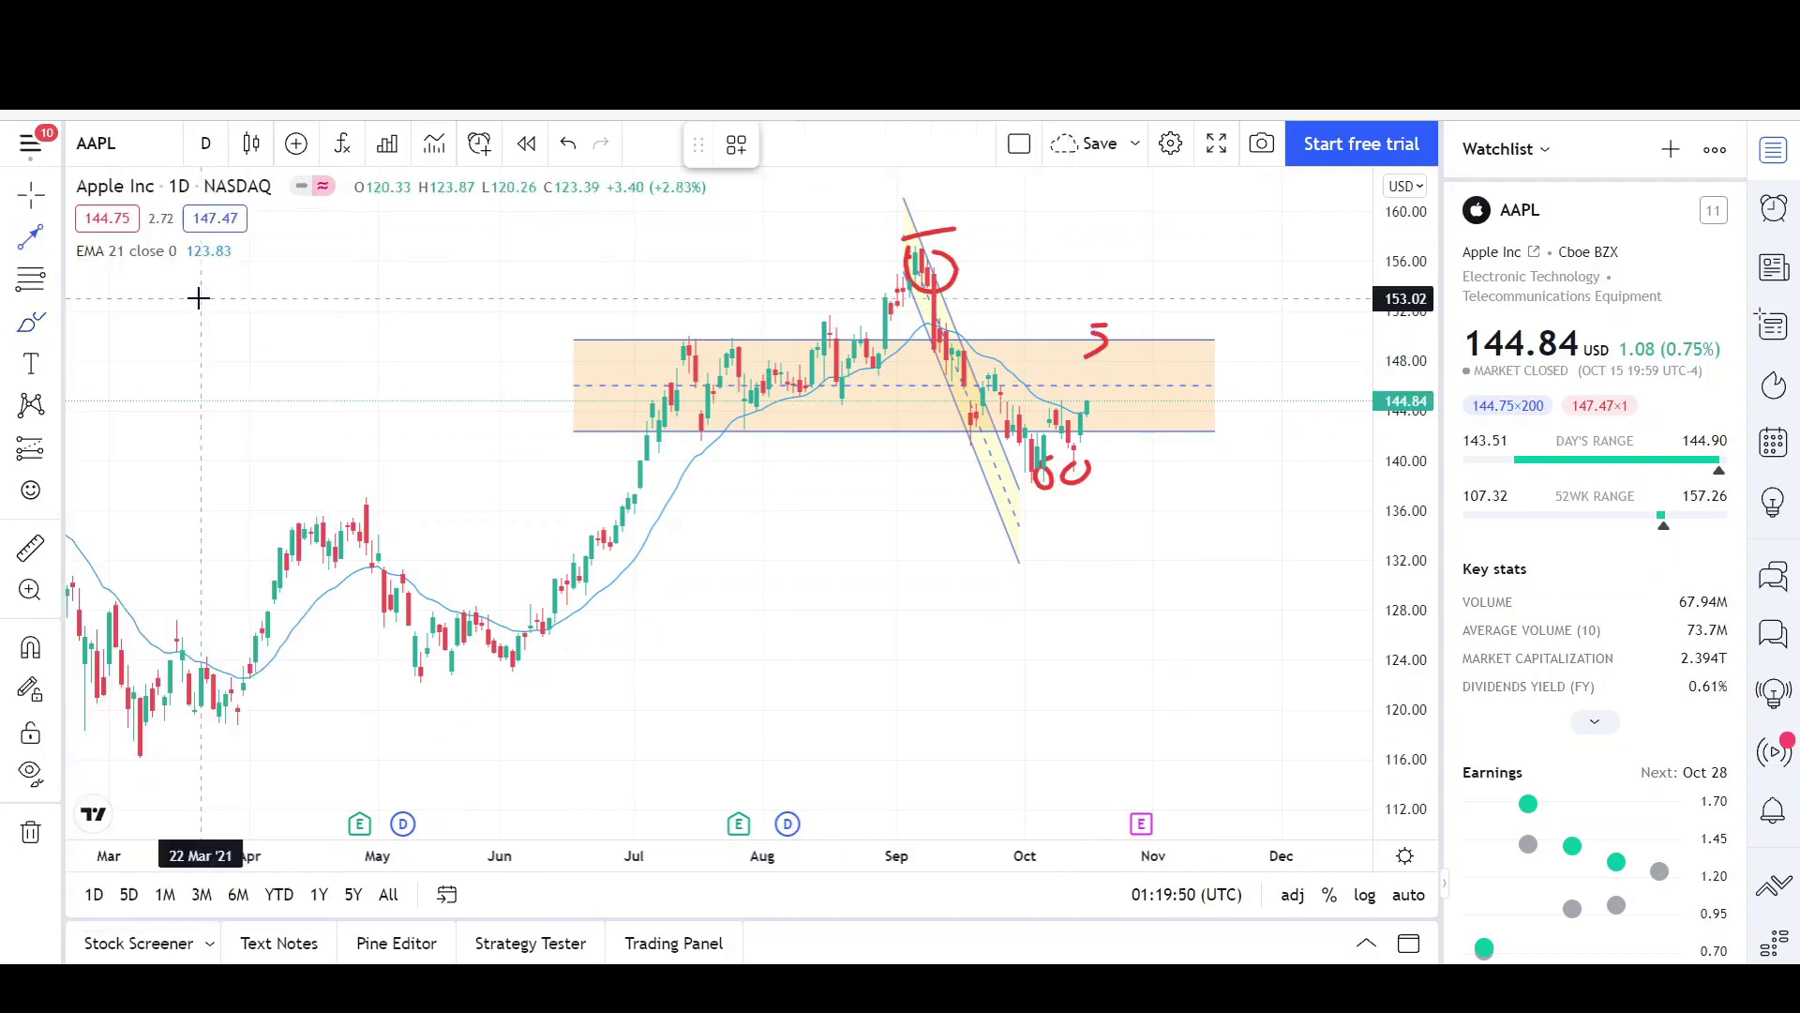
pyautogui.click(1036, 483)
pyautogui.click(1058, 403)
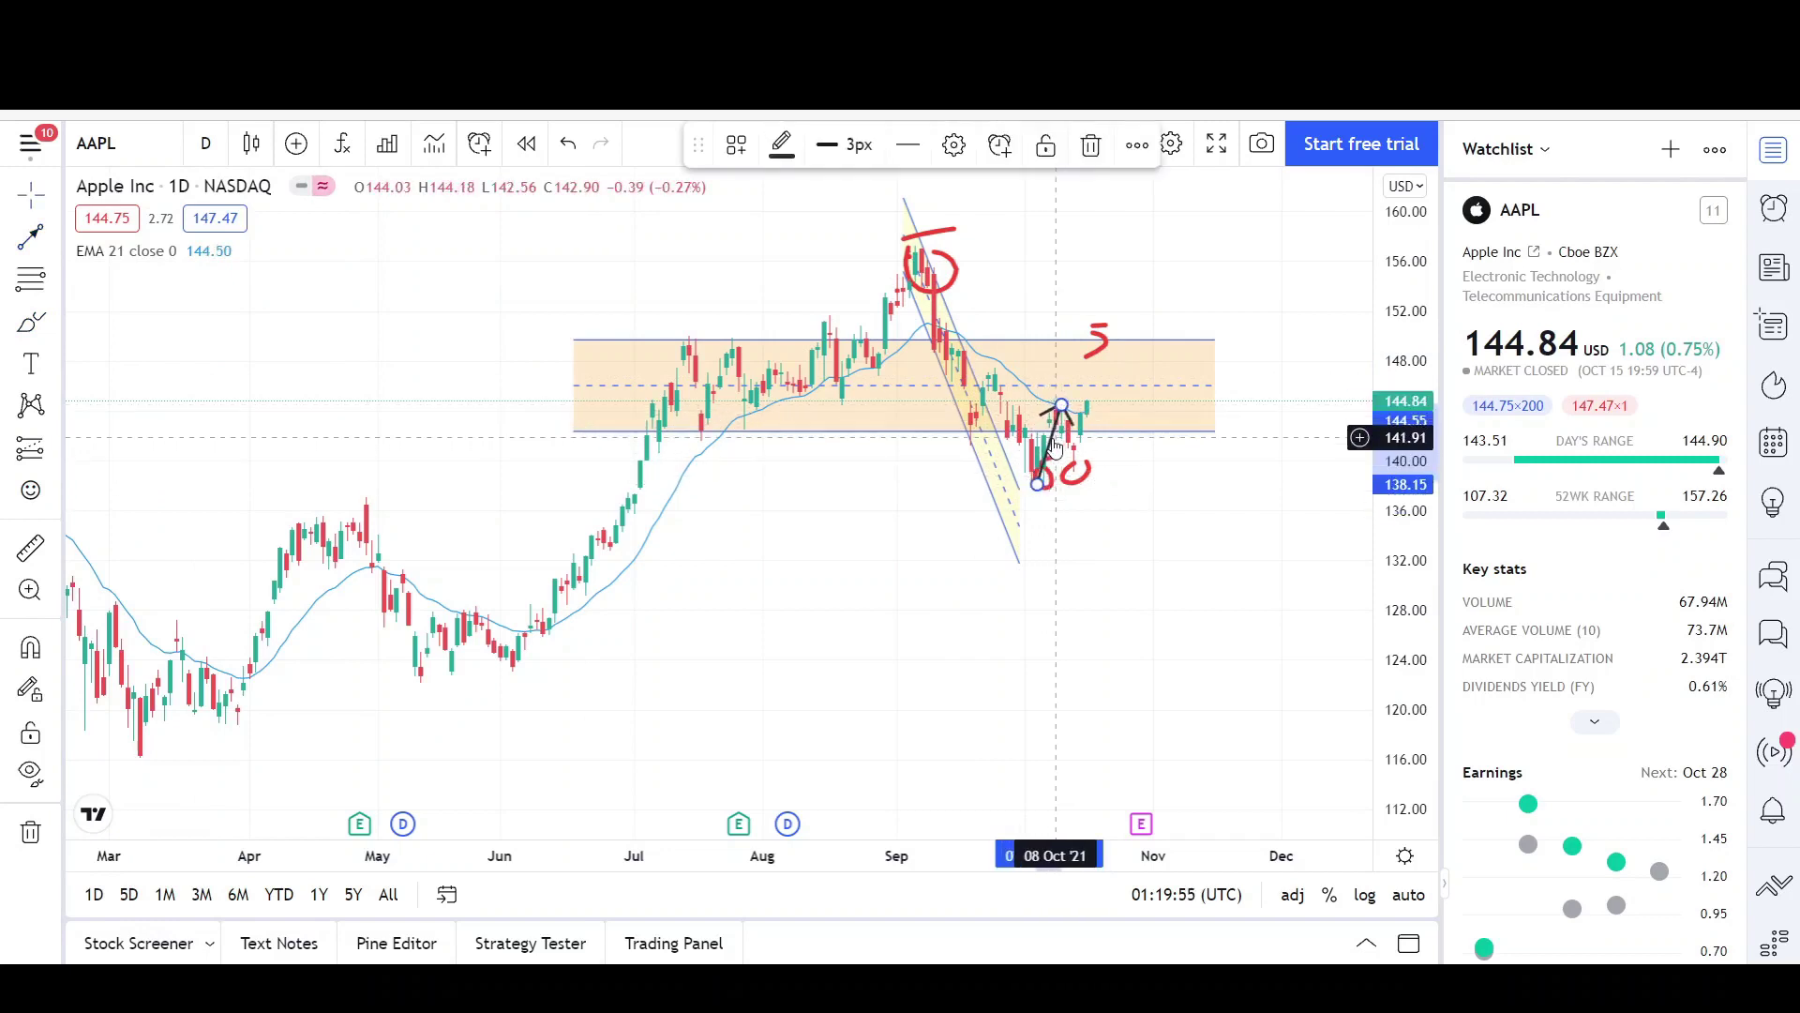
pyautogui.moveTo(1048, 438); pyautogui.dragTo(1086, 428)
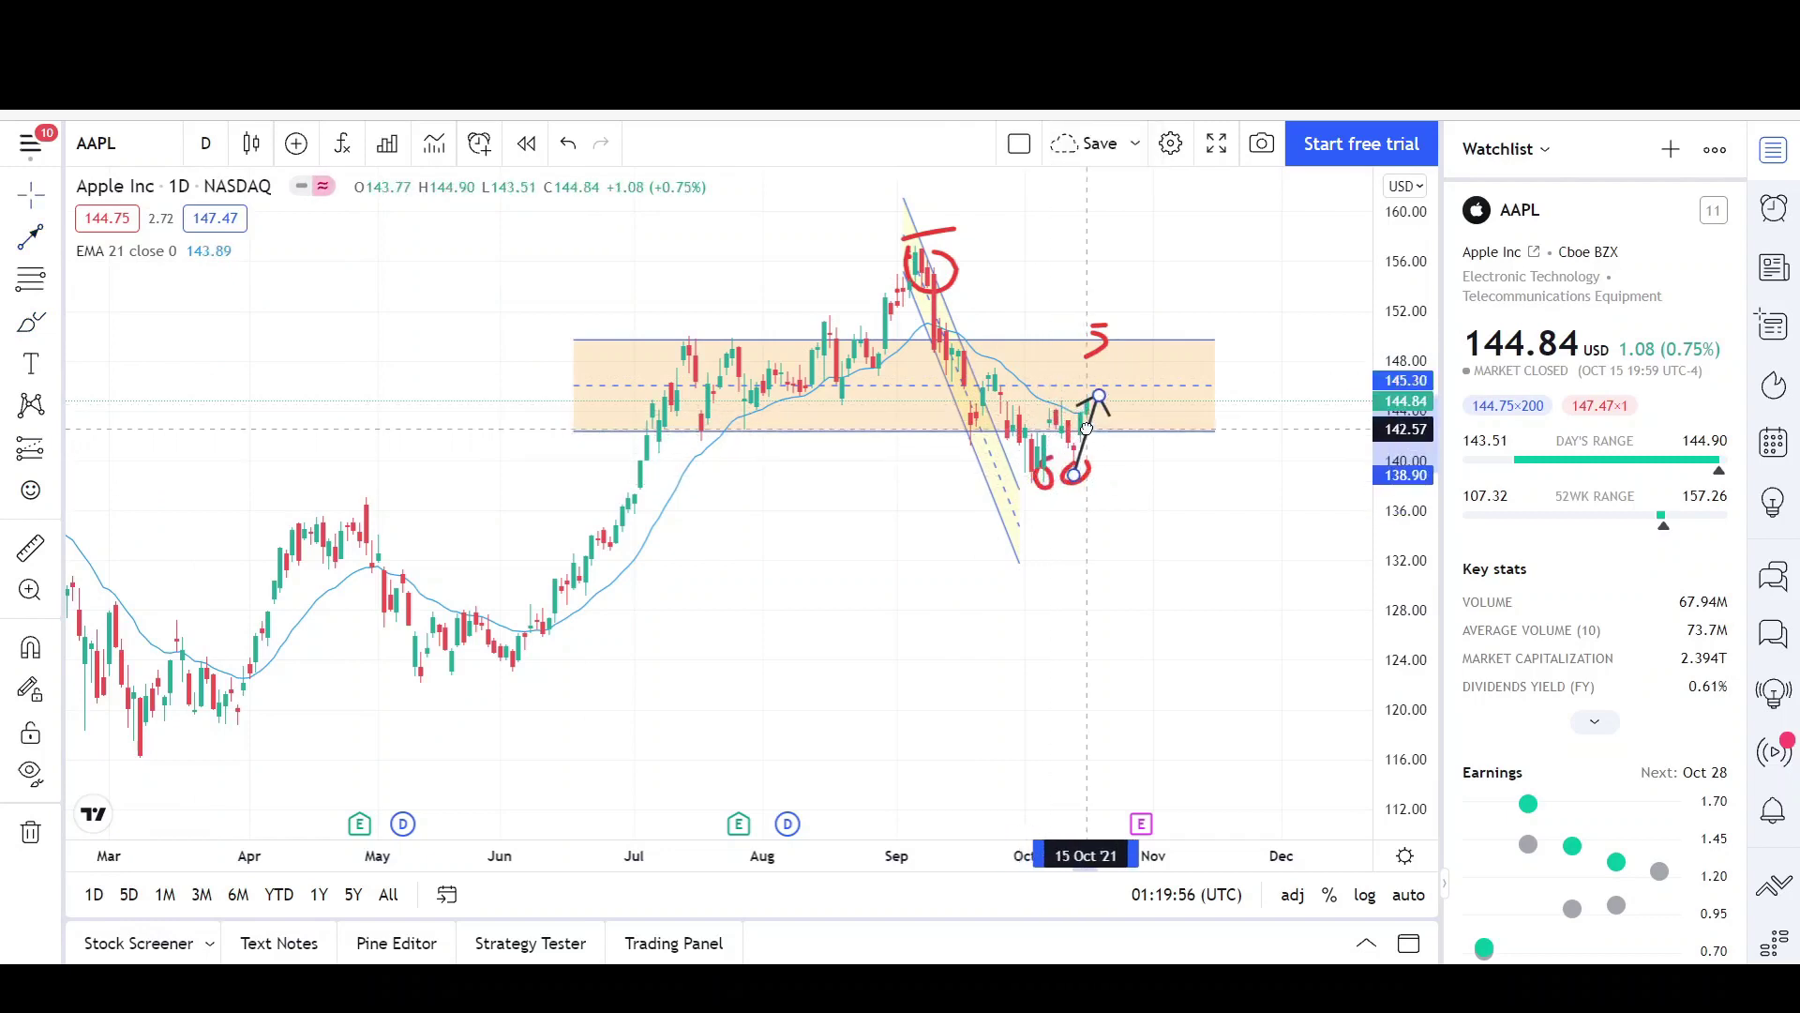
pyautogui.click(1154, 514)
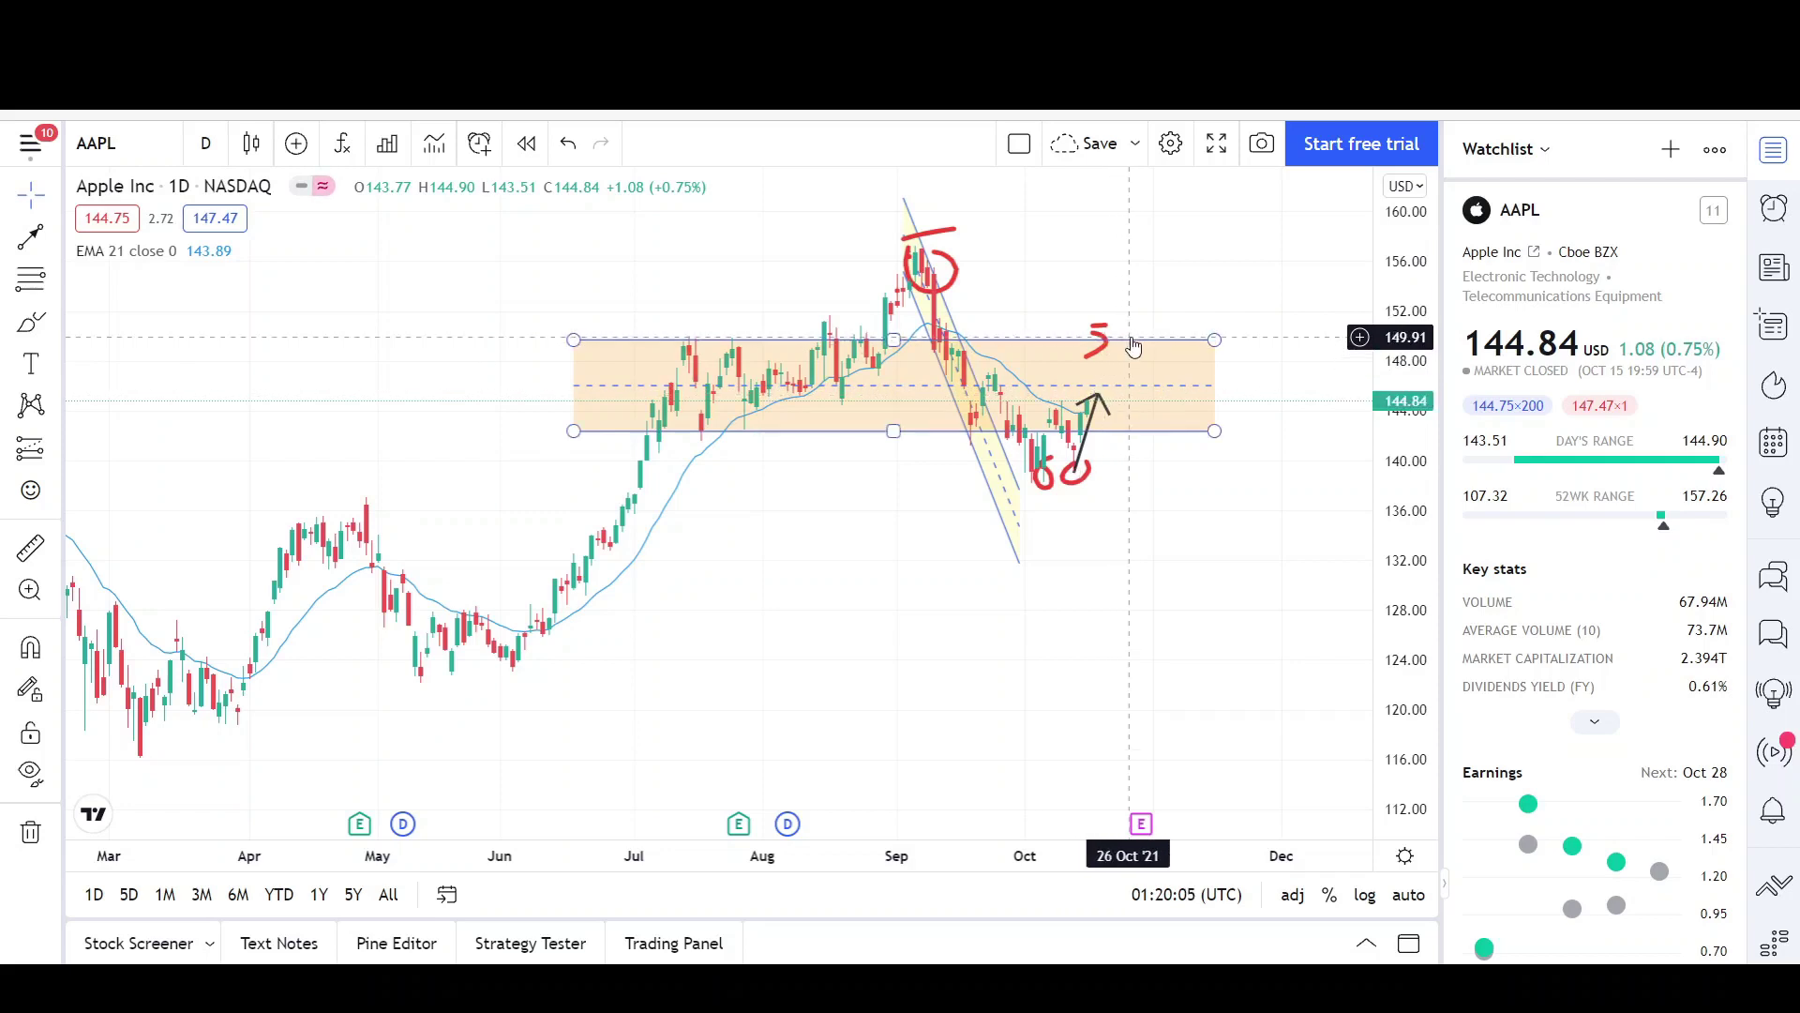
pyautogui.click(1099, 394)
# - Delete the black arrow and draw a descending channel from the early-September high to about 25 October
pyautogui.press('Delete')
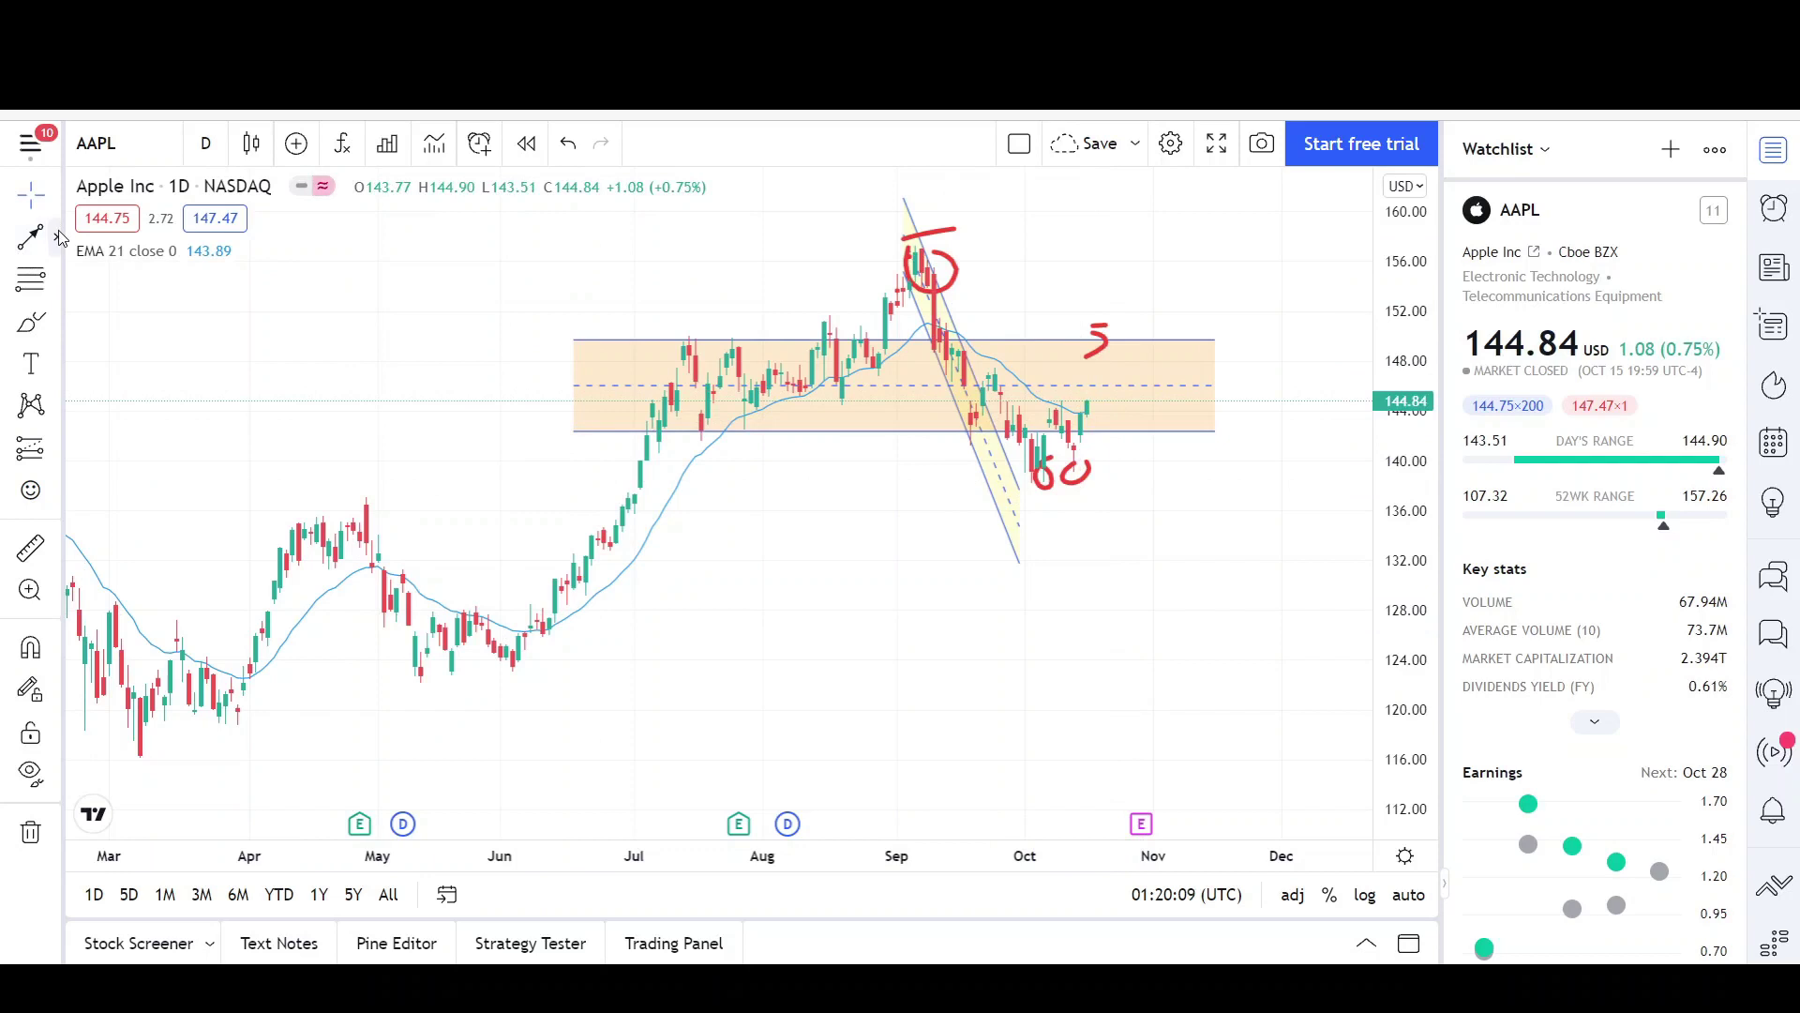
pyautogui.click(58, 238)
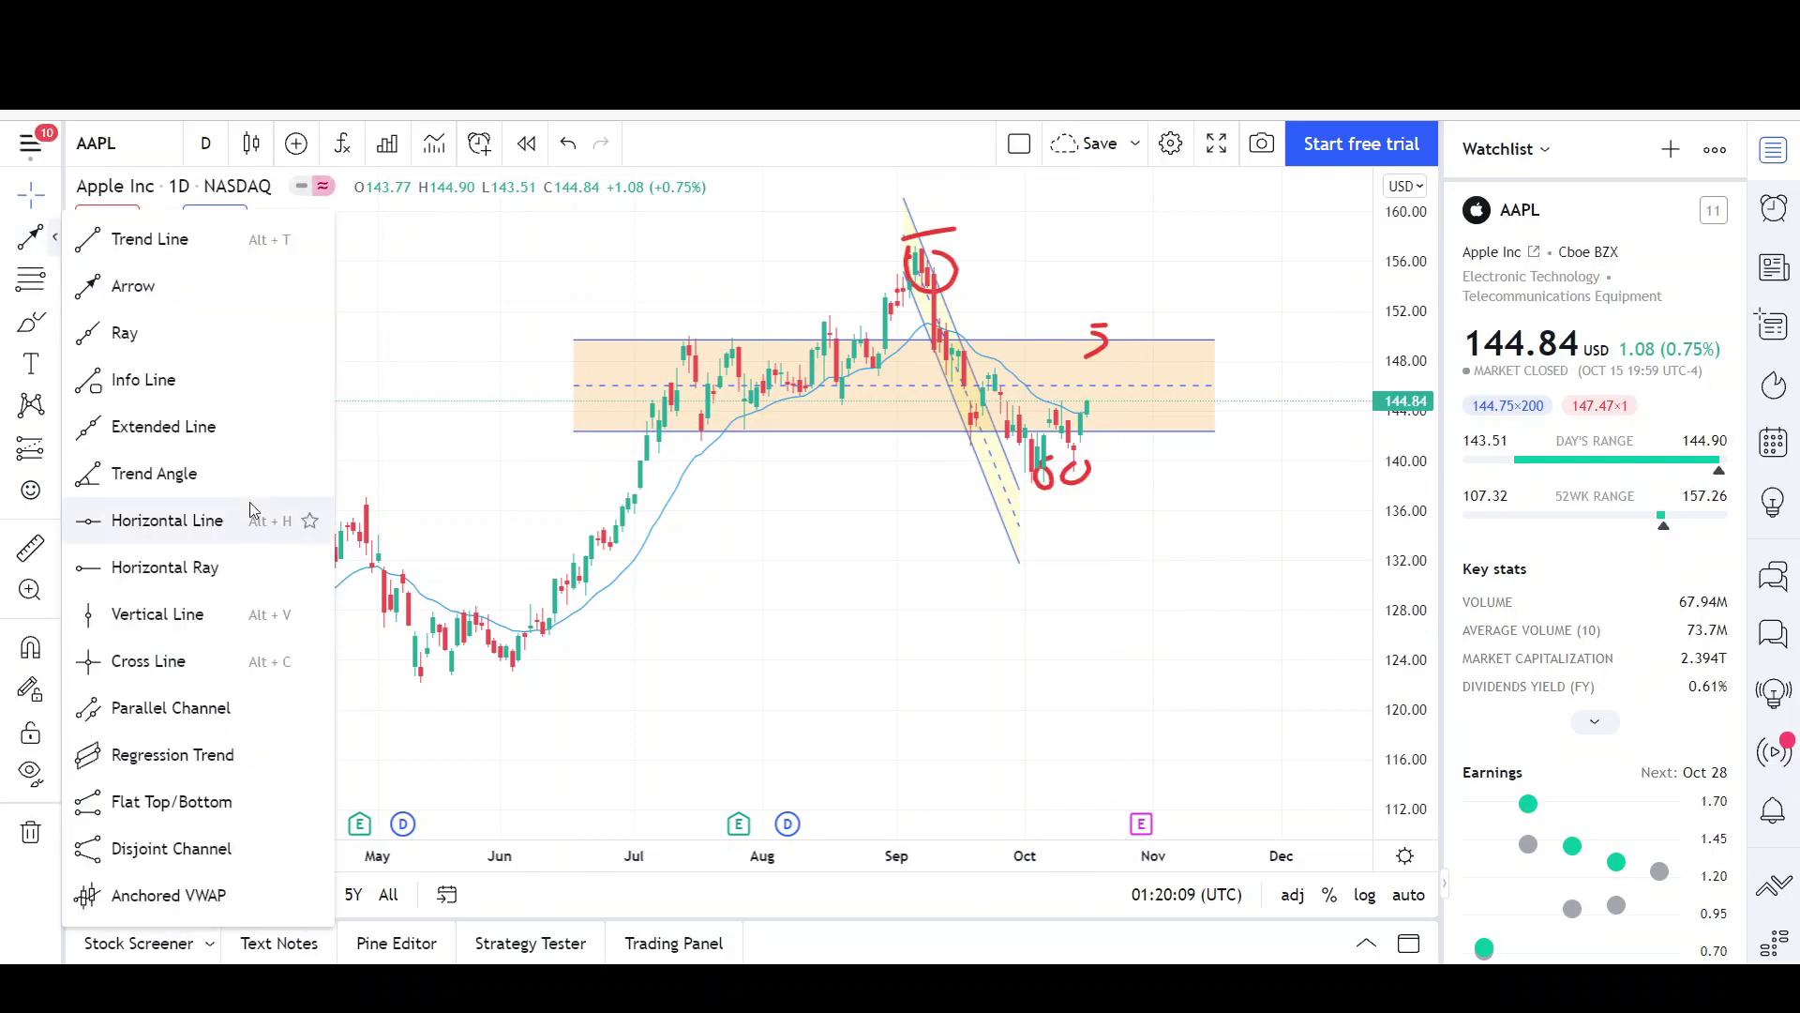
pyautogui.click(173, 719)
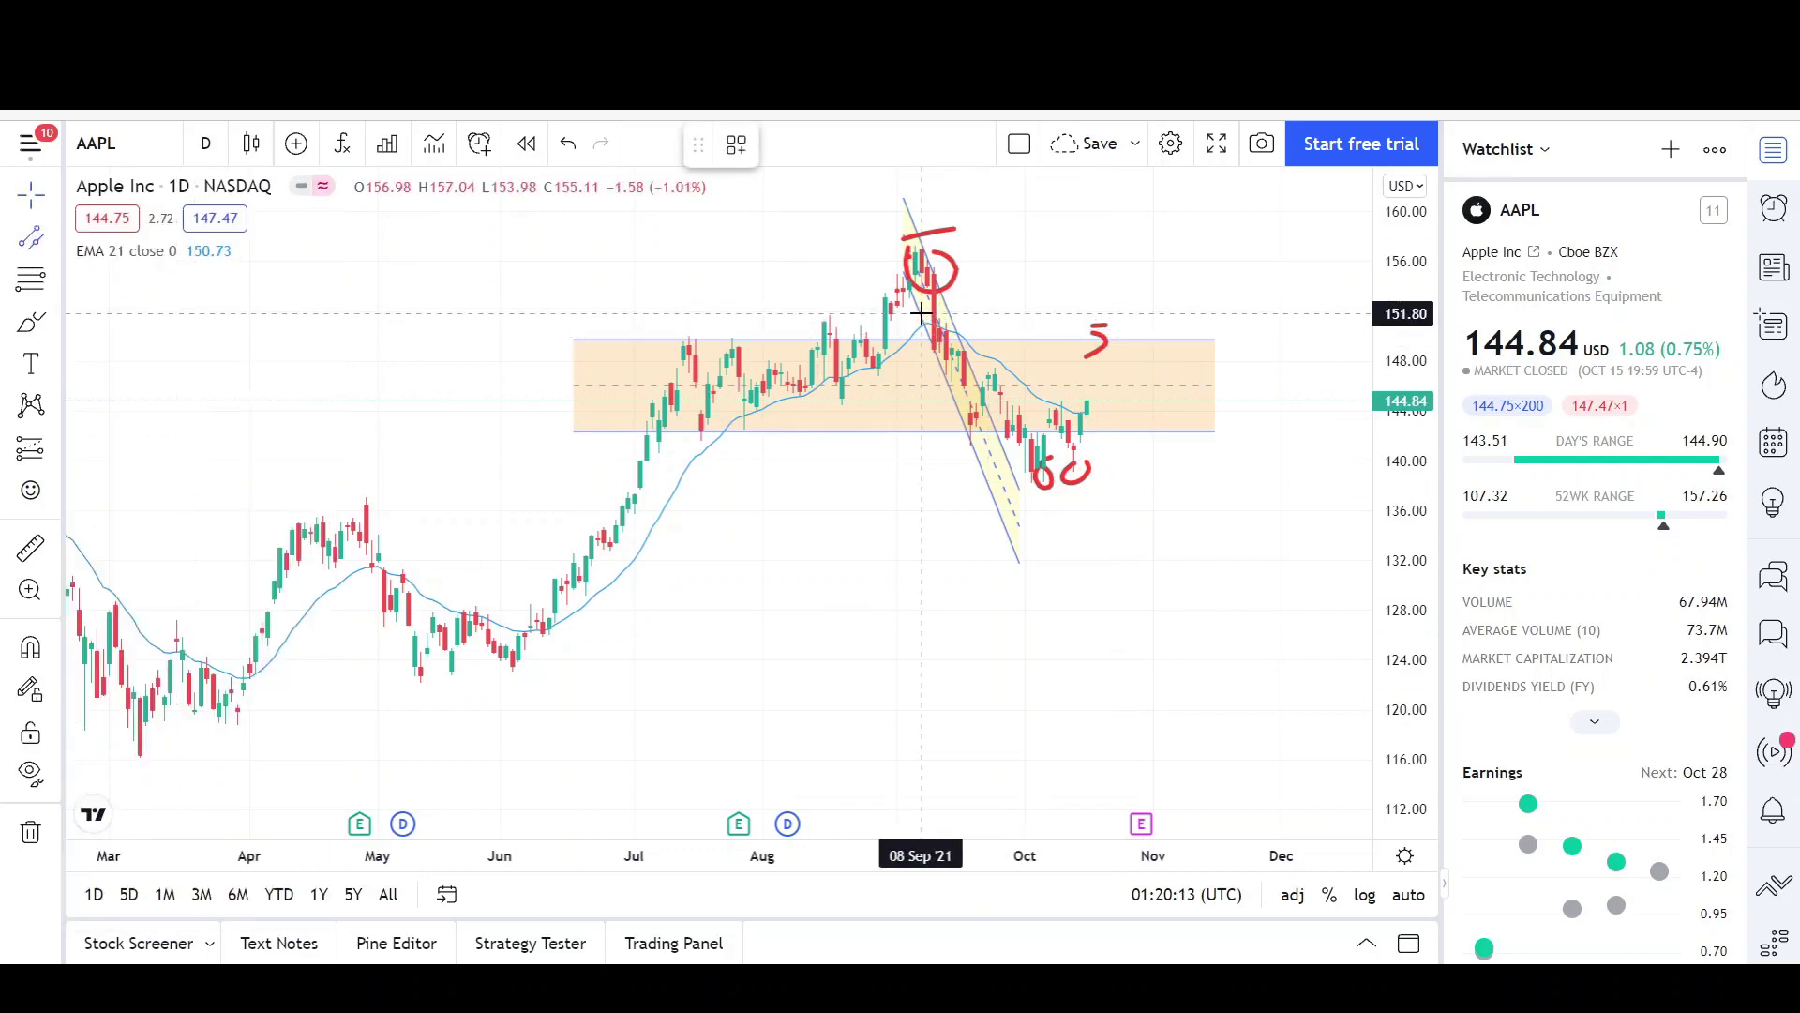
pyautogui.click(922, 312)
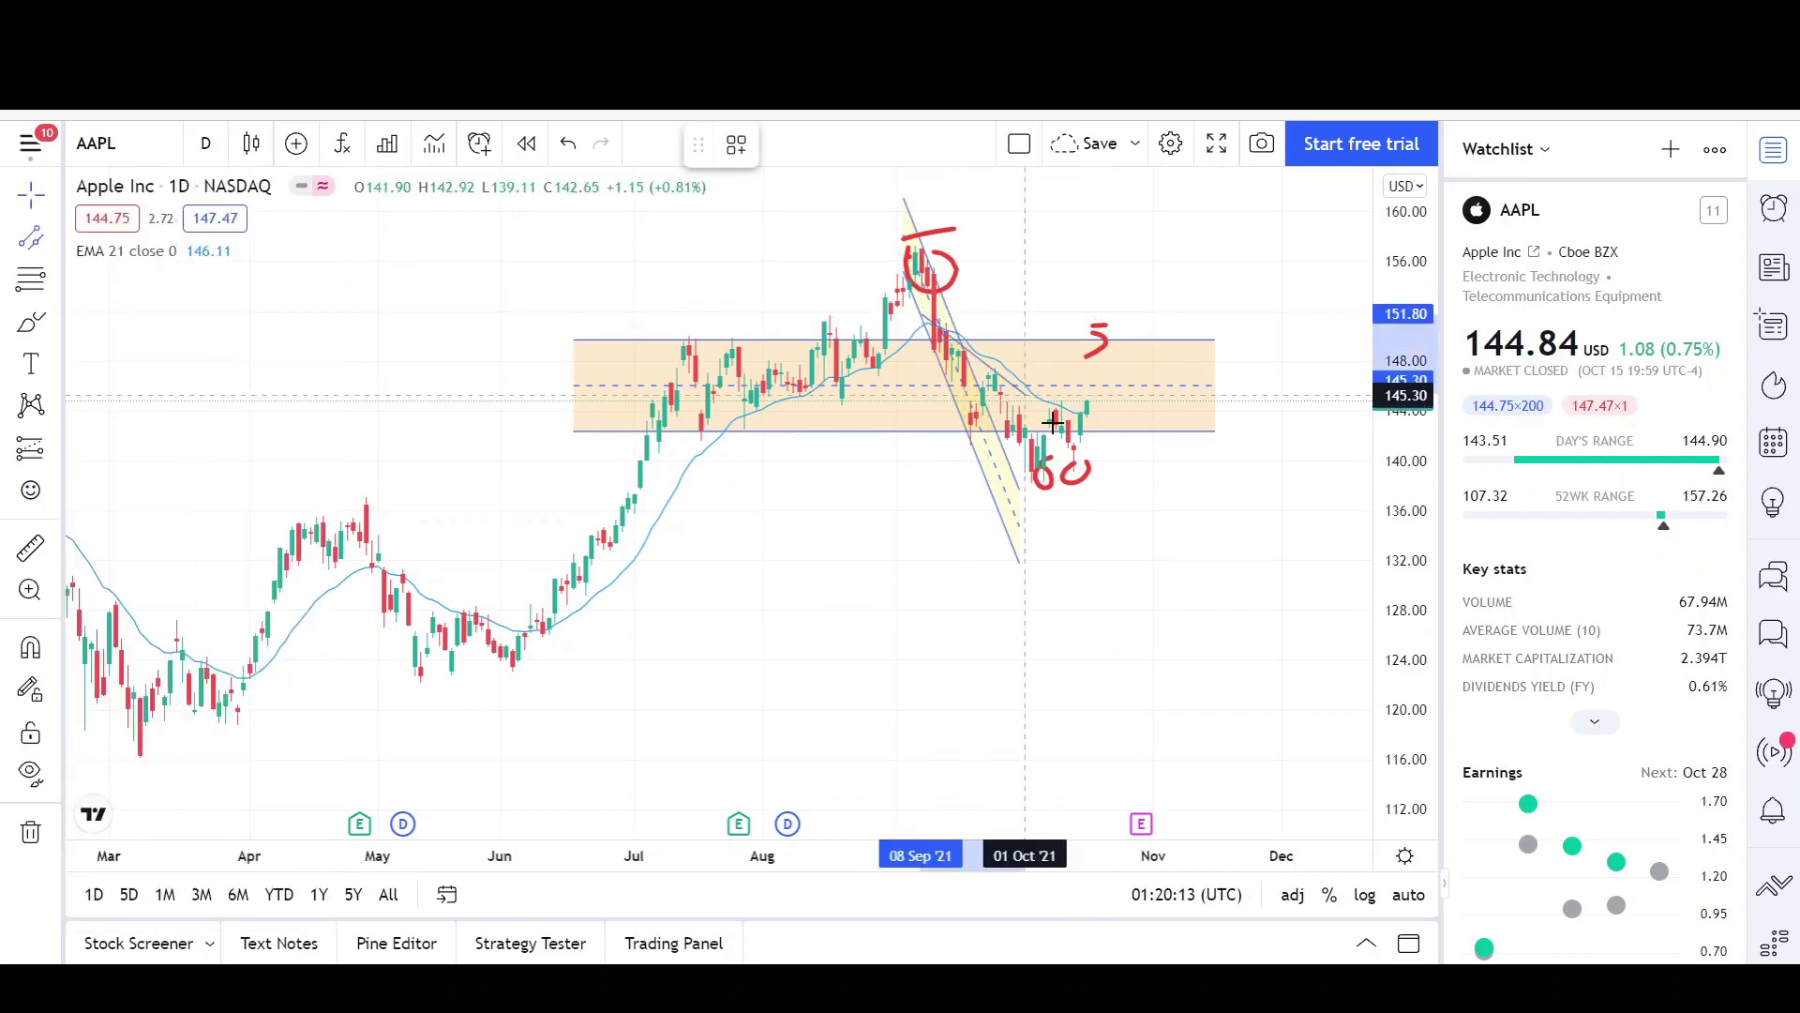
pyautogui.click(1123, 478)
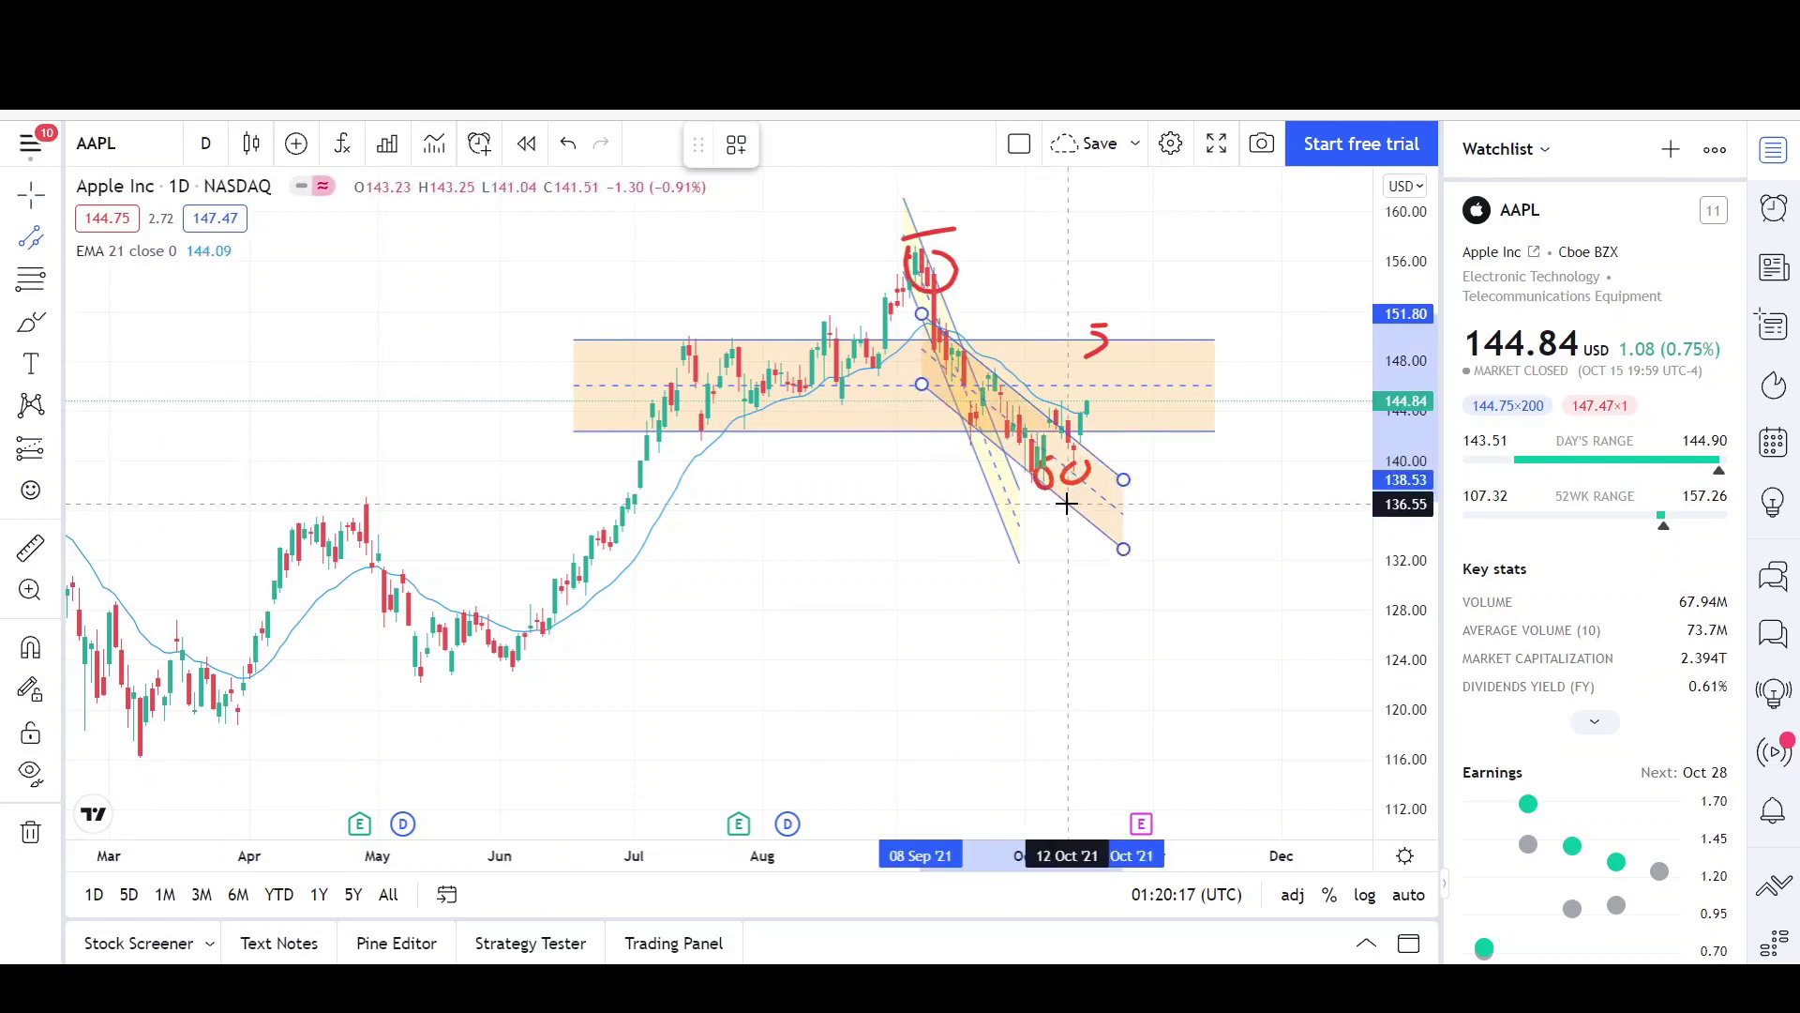
pyautogui.click(1067, 504)
# - Change the new channel's fill colour to cyan
pyautogui.click(827, 144)
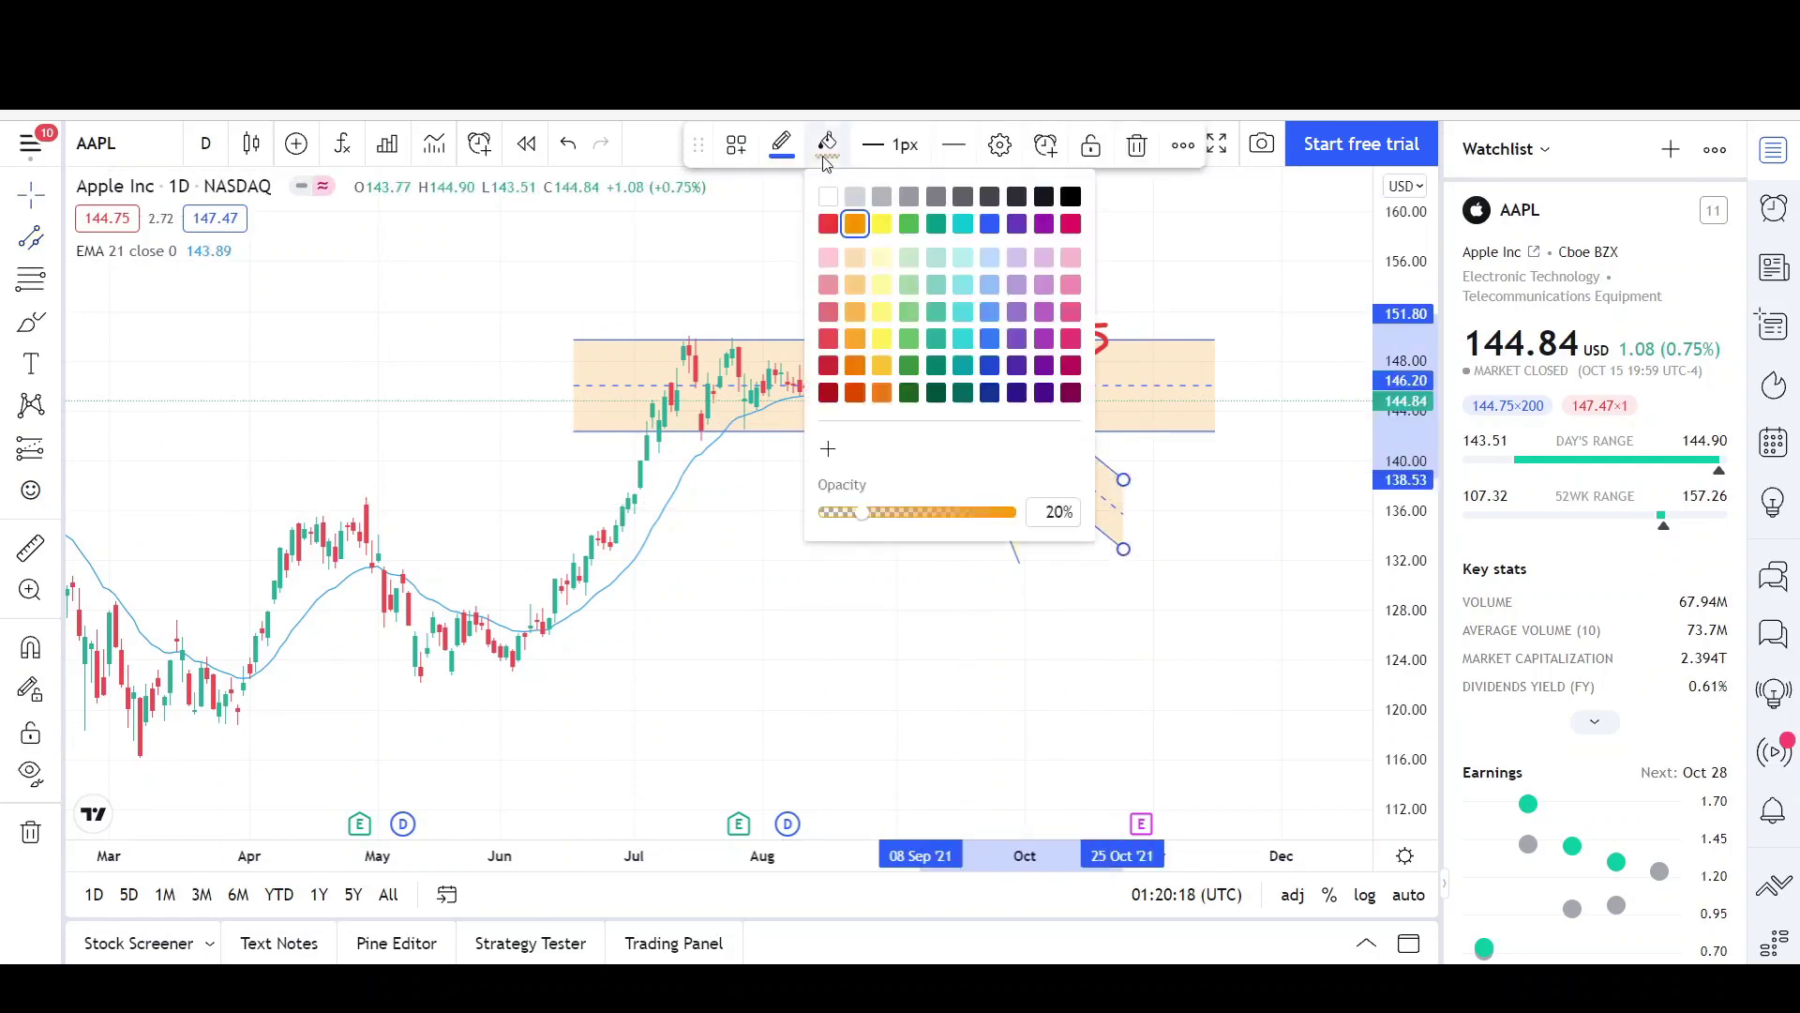
pyautogui.click(962, 224)
pyautogui.click(945, 522)
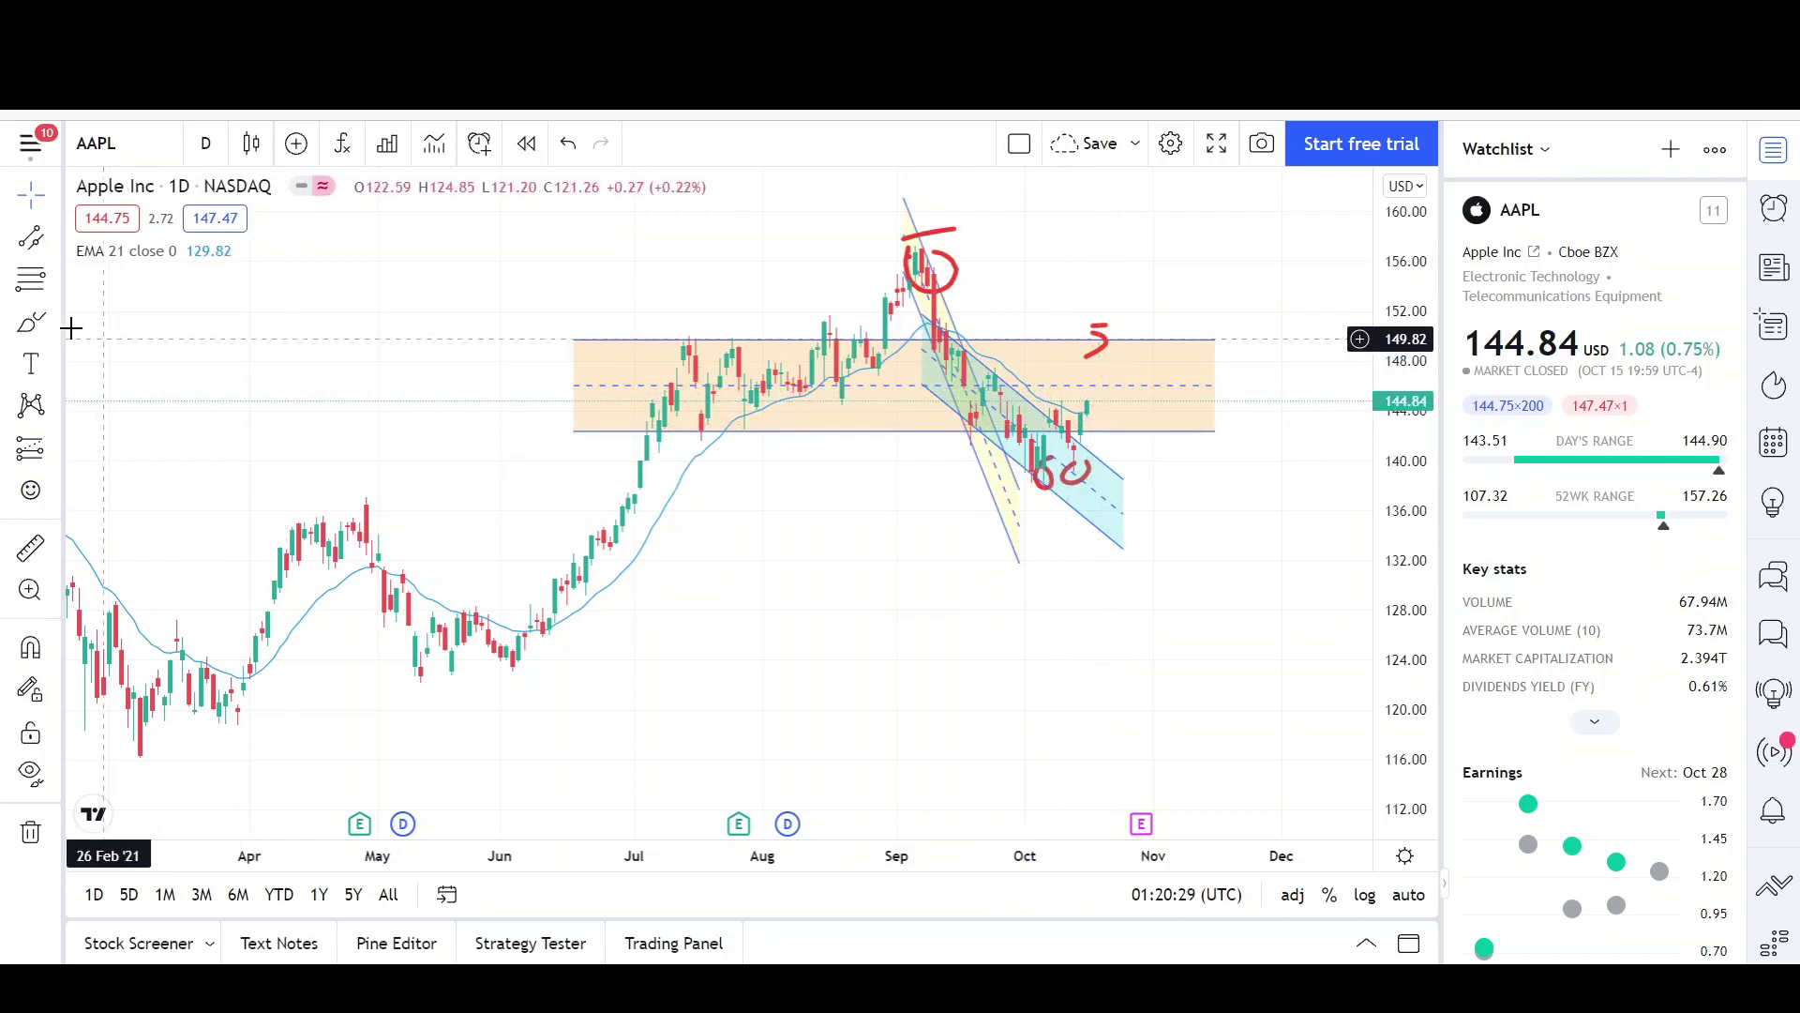
# - Brush a red curve past the last candle projecting a rollover from about 146 toward 136
pyautogui.click(31, 324)
pyautogui.moveTo(1095, 394); pyautogui.dragTo(1166, 487)
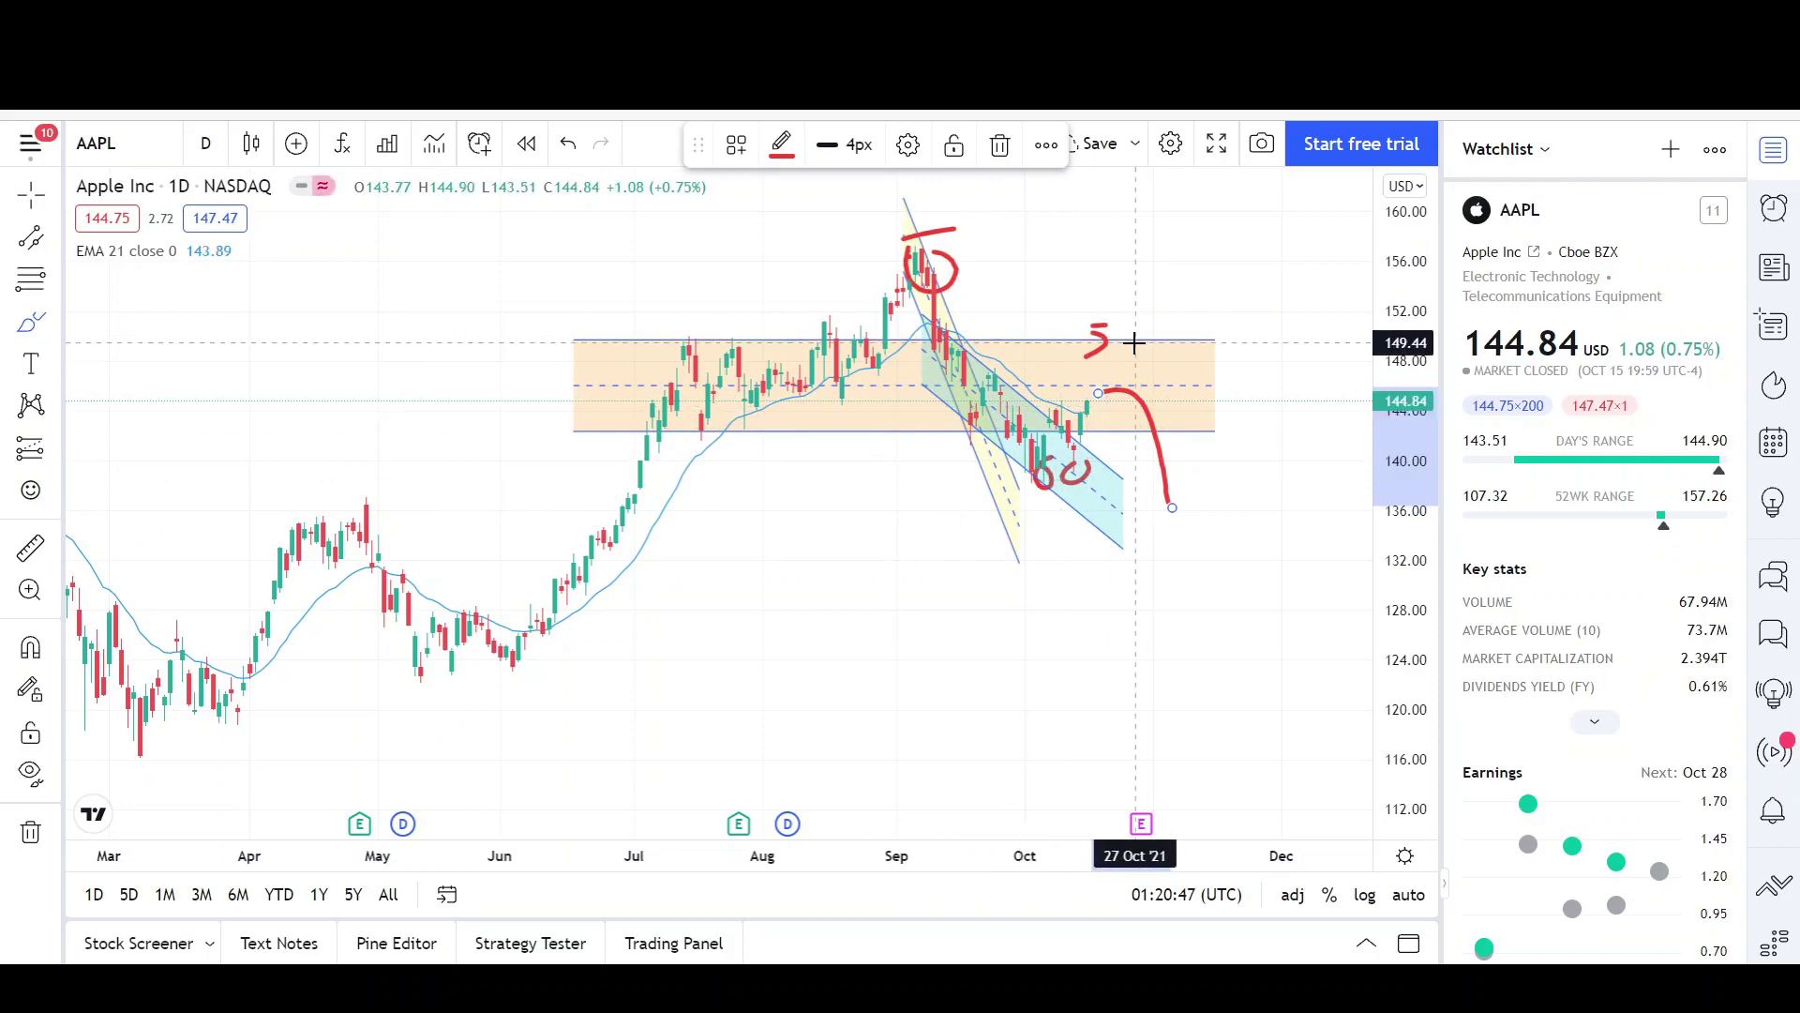
# - Zoom out to show history back to mid-2020 across a 95–175 price range, deselecting the curve
pyautogui.scroll(-4, 756, 611)
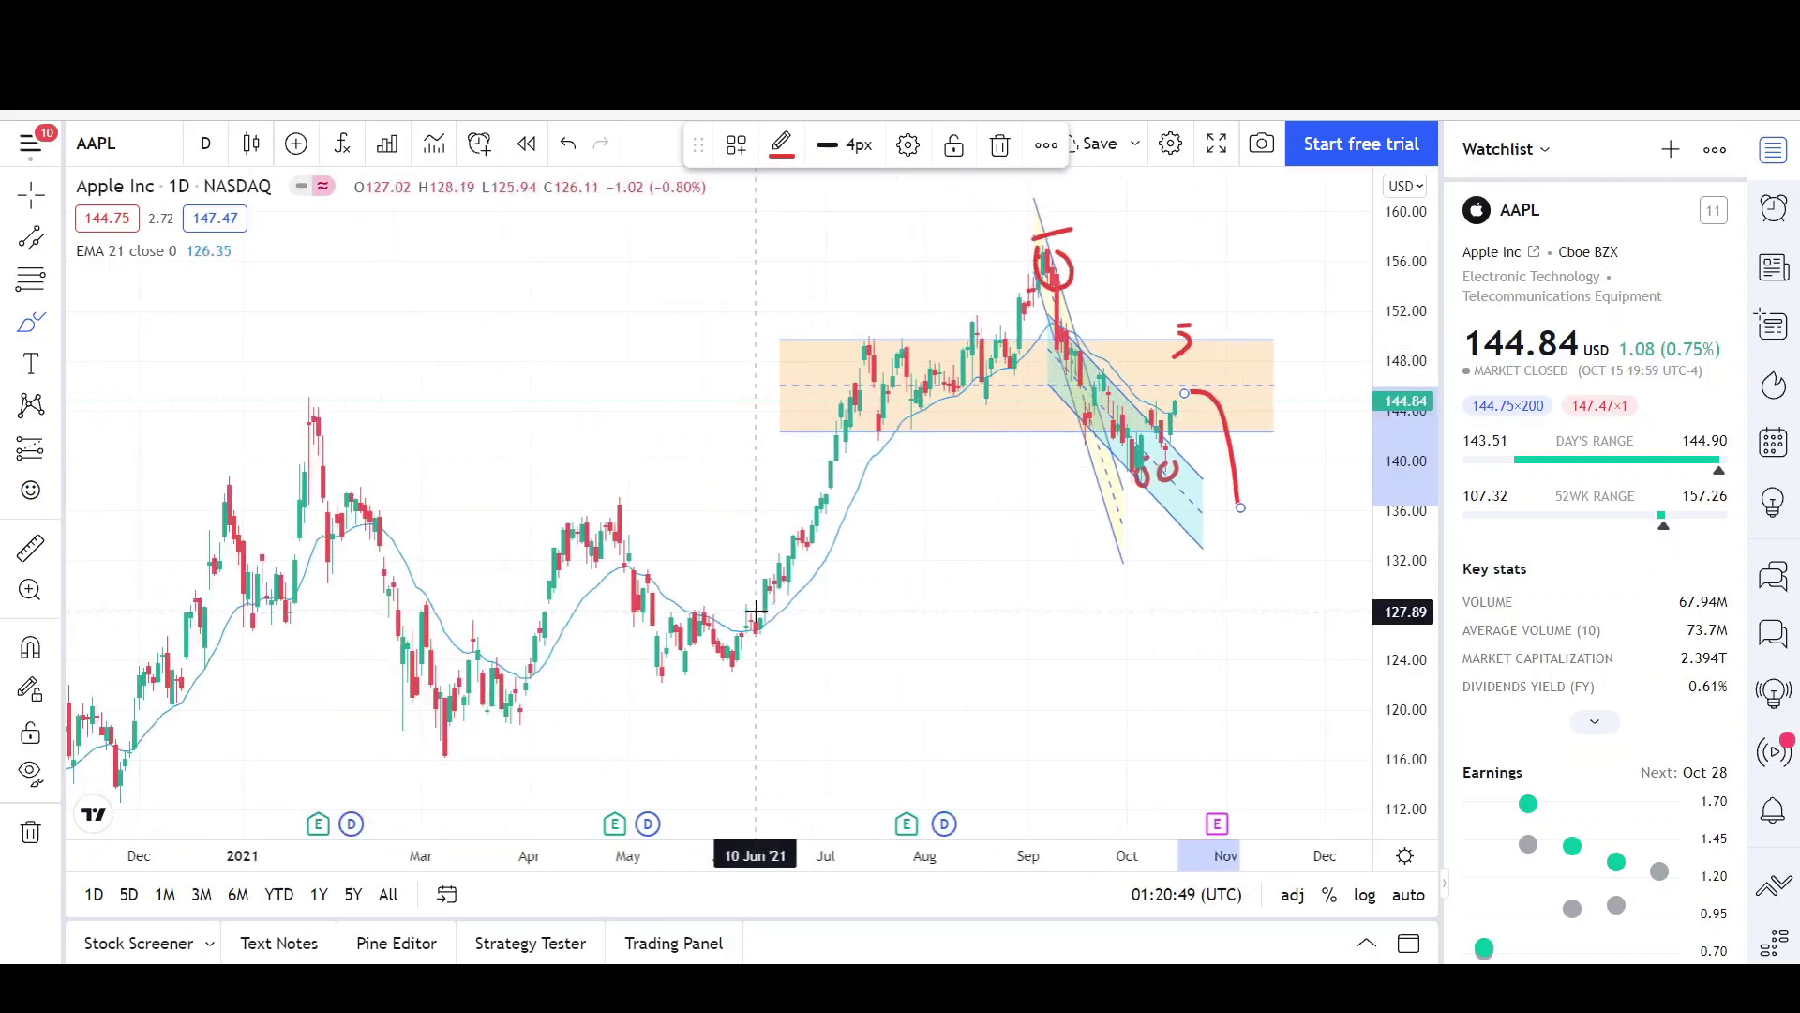
pyautogui.scroll(-3, 755, 611)
pyautogui.scroll(2, 1018, 566)
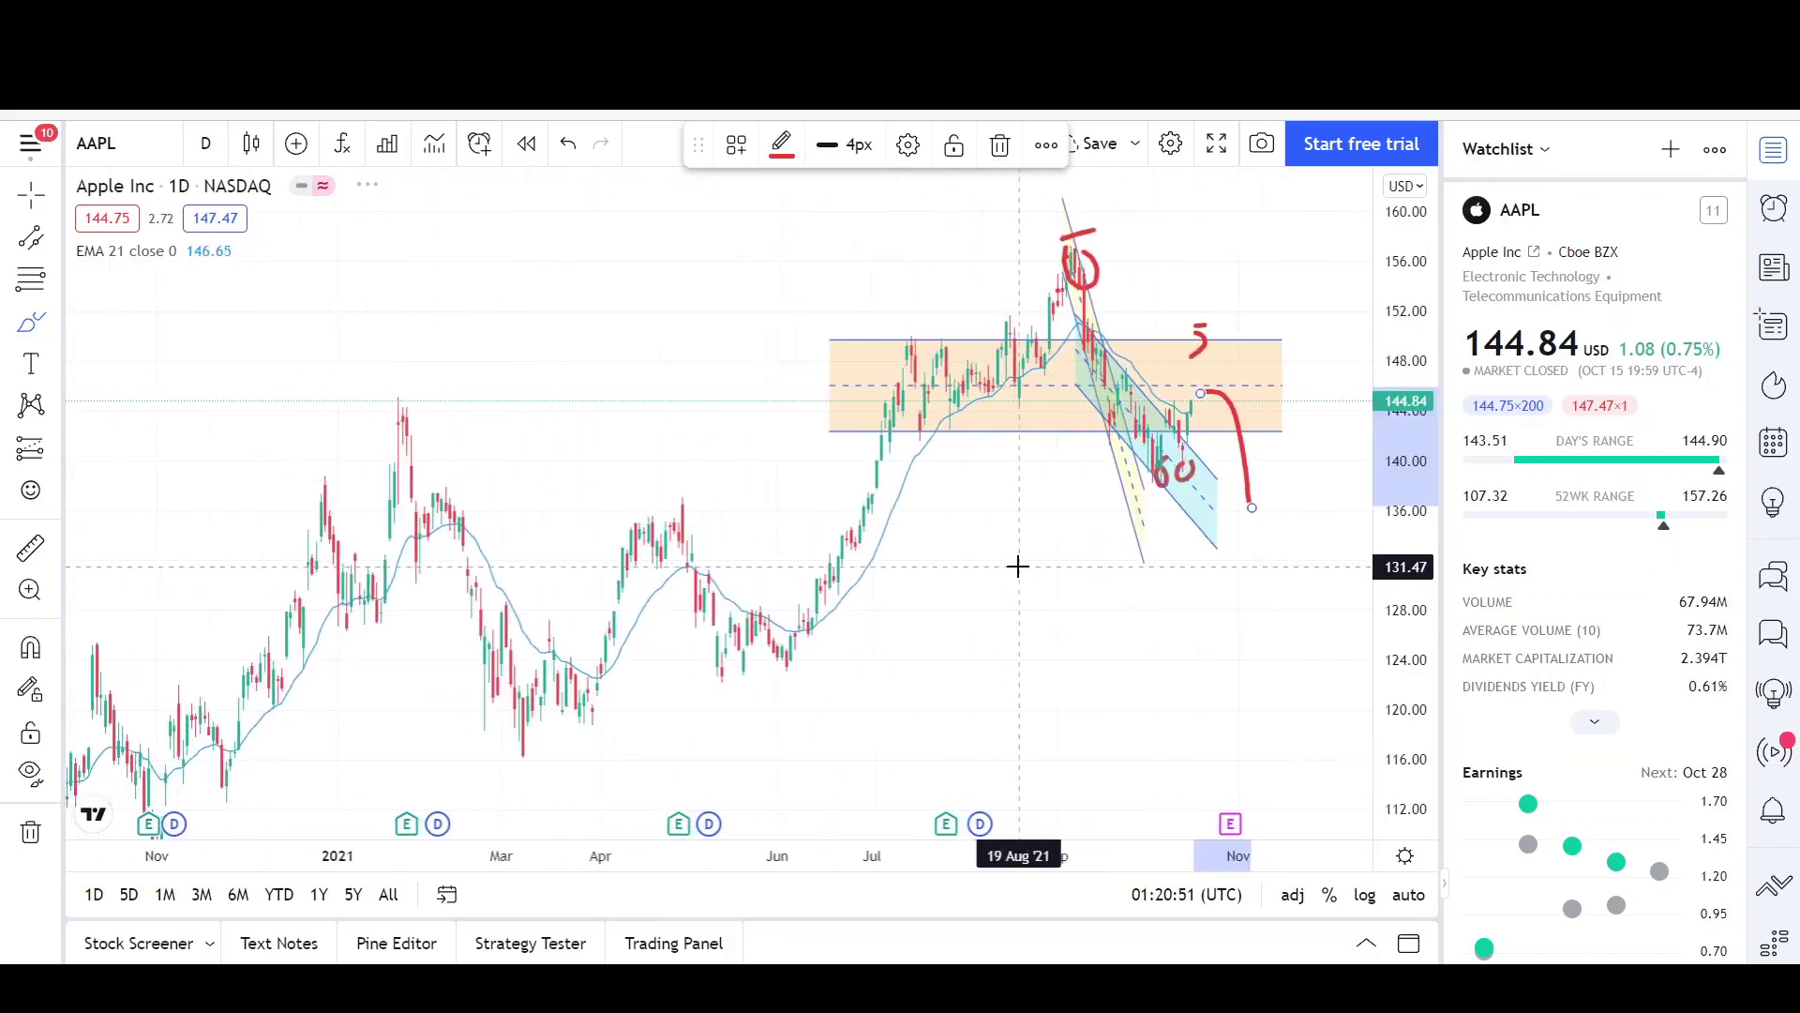
pyautogui.scroll(1, 1019, 565)
pyautogui.scroll(-3, 953, 627)
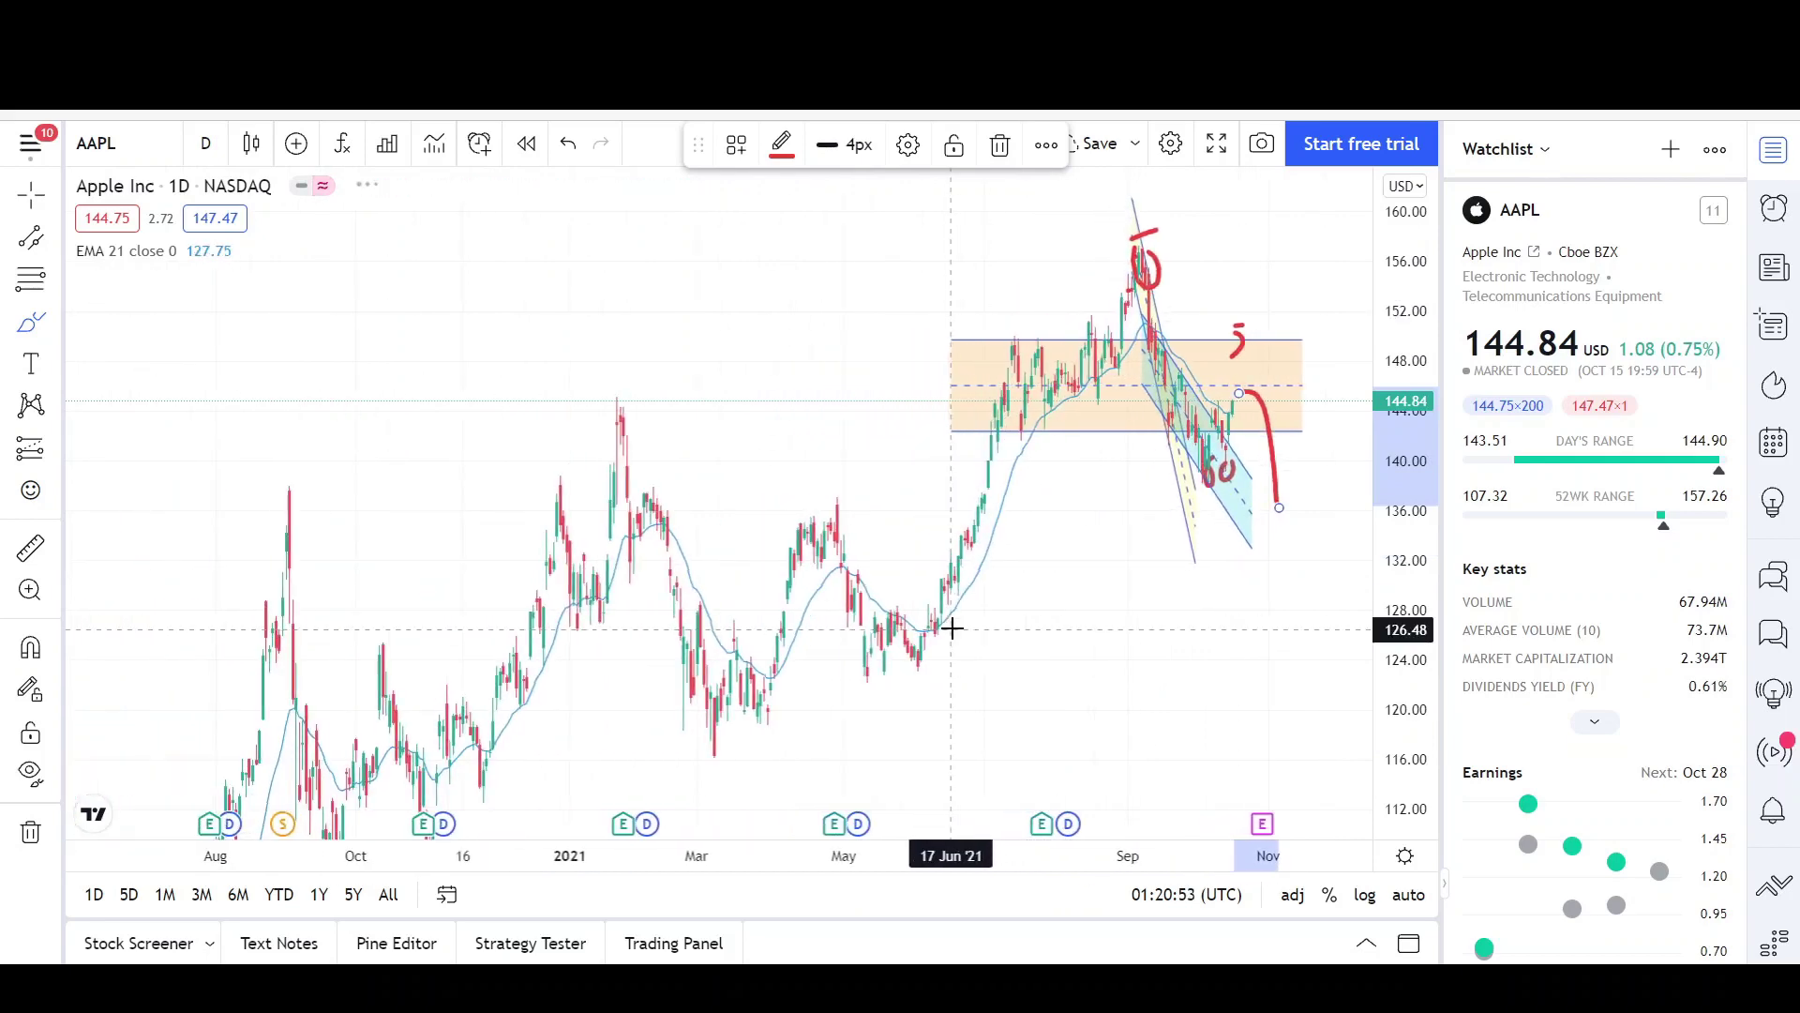
pyautogui.moveTo(1407, 370); pyautogui.dragTo(1436, 519)
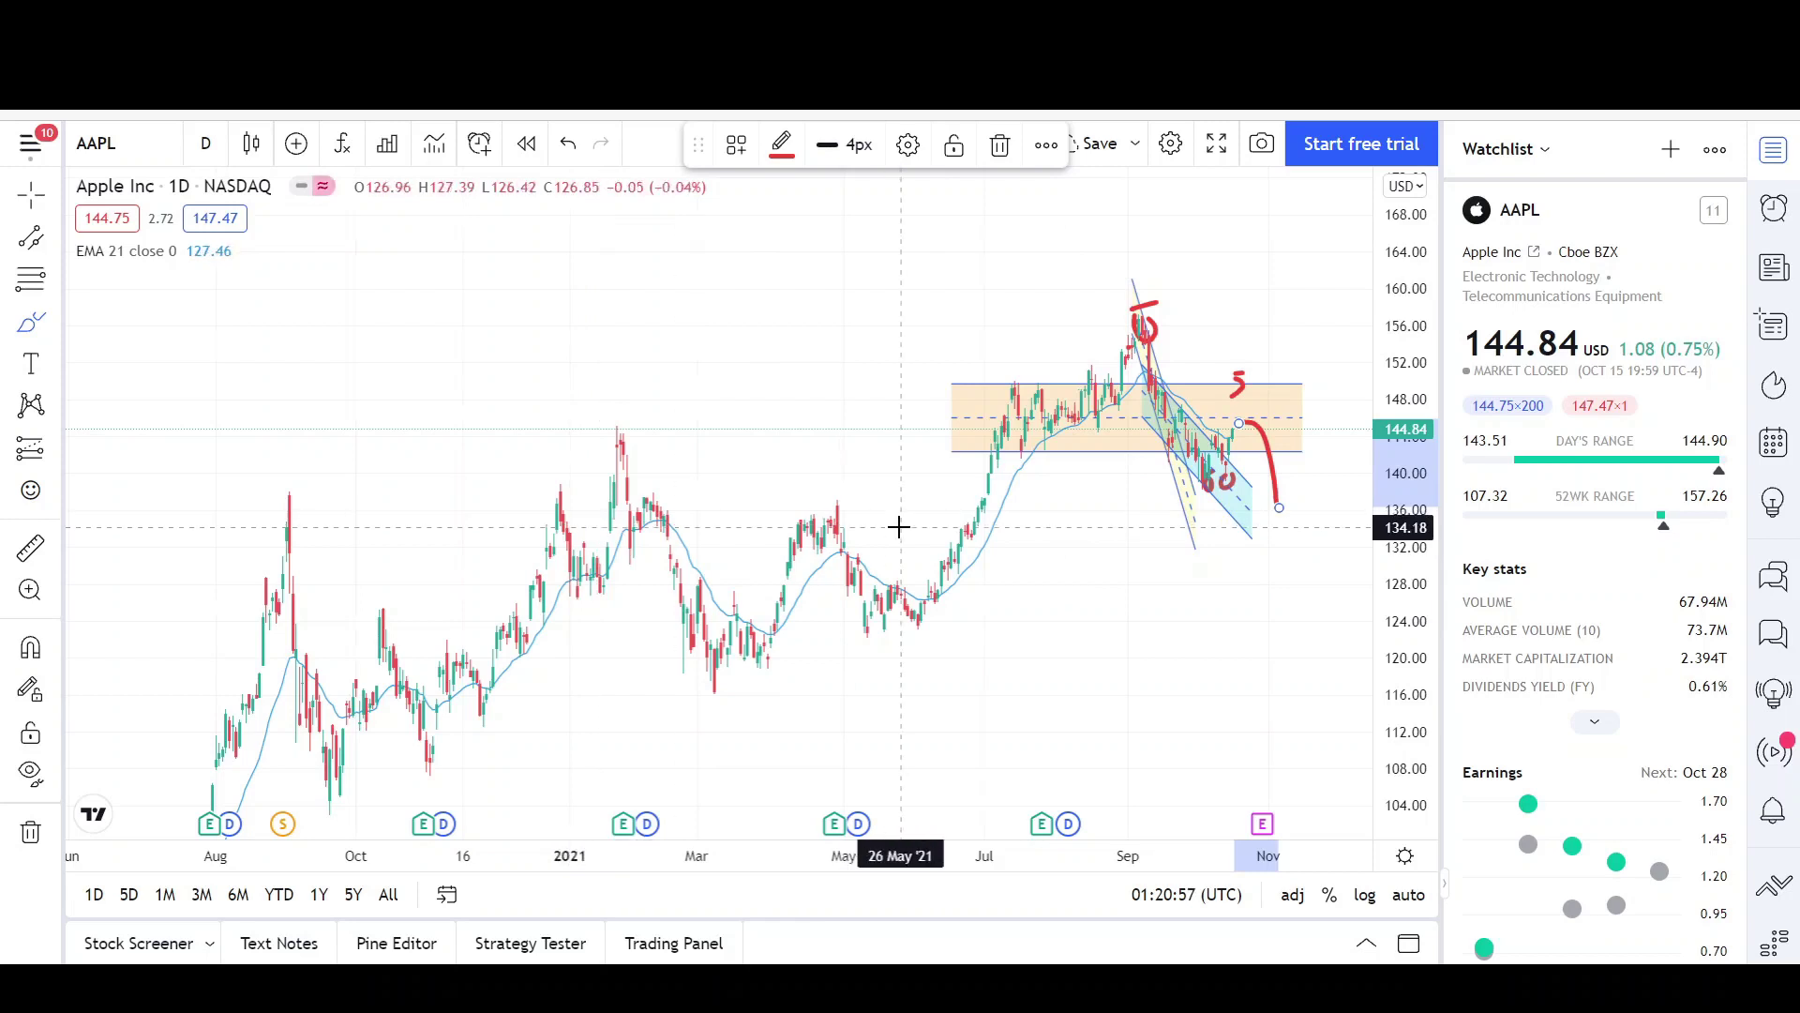
pyautogui.scroll(2, 1198, 422)
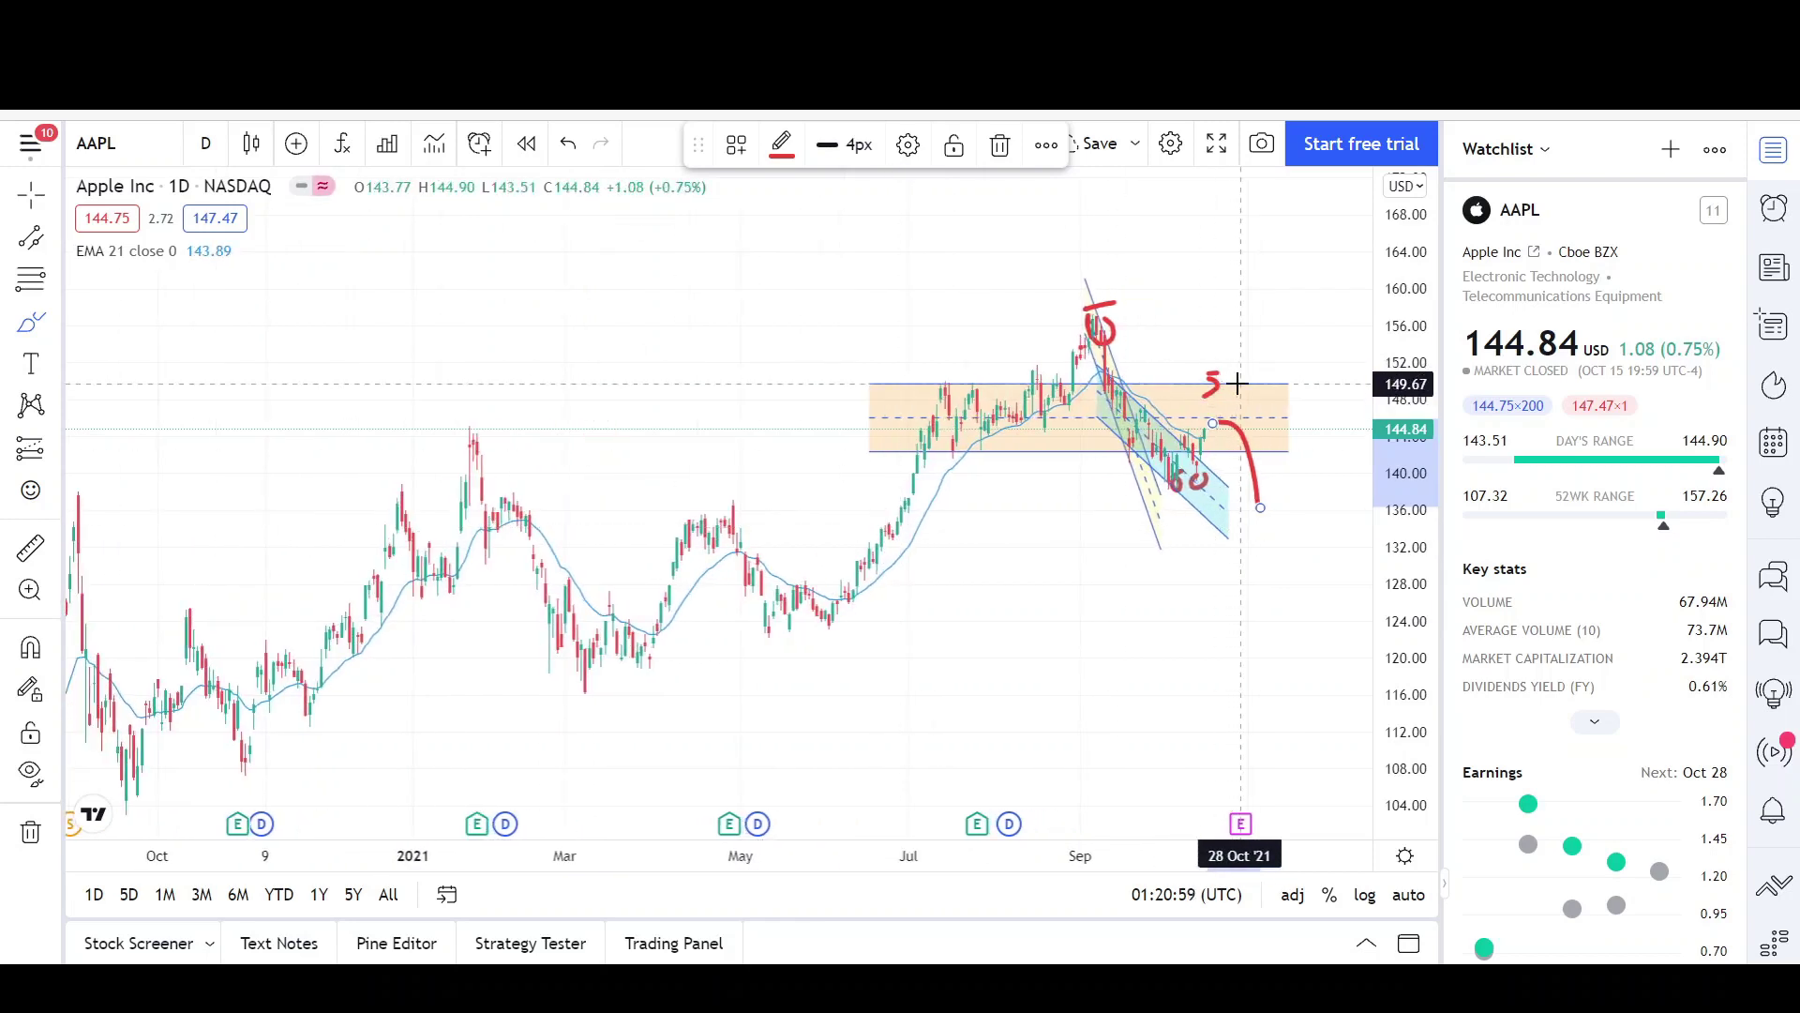
pyautogui.scroll(-3, 1083, 572)
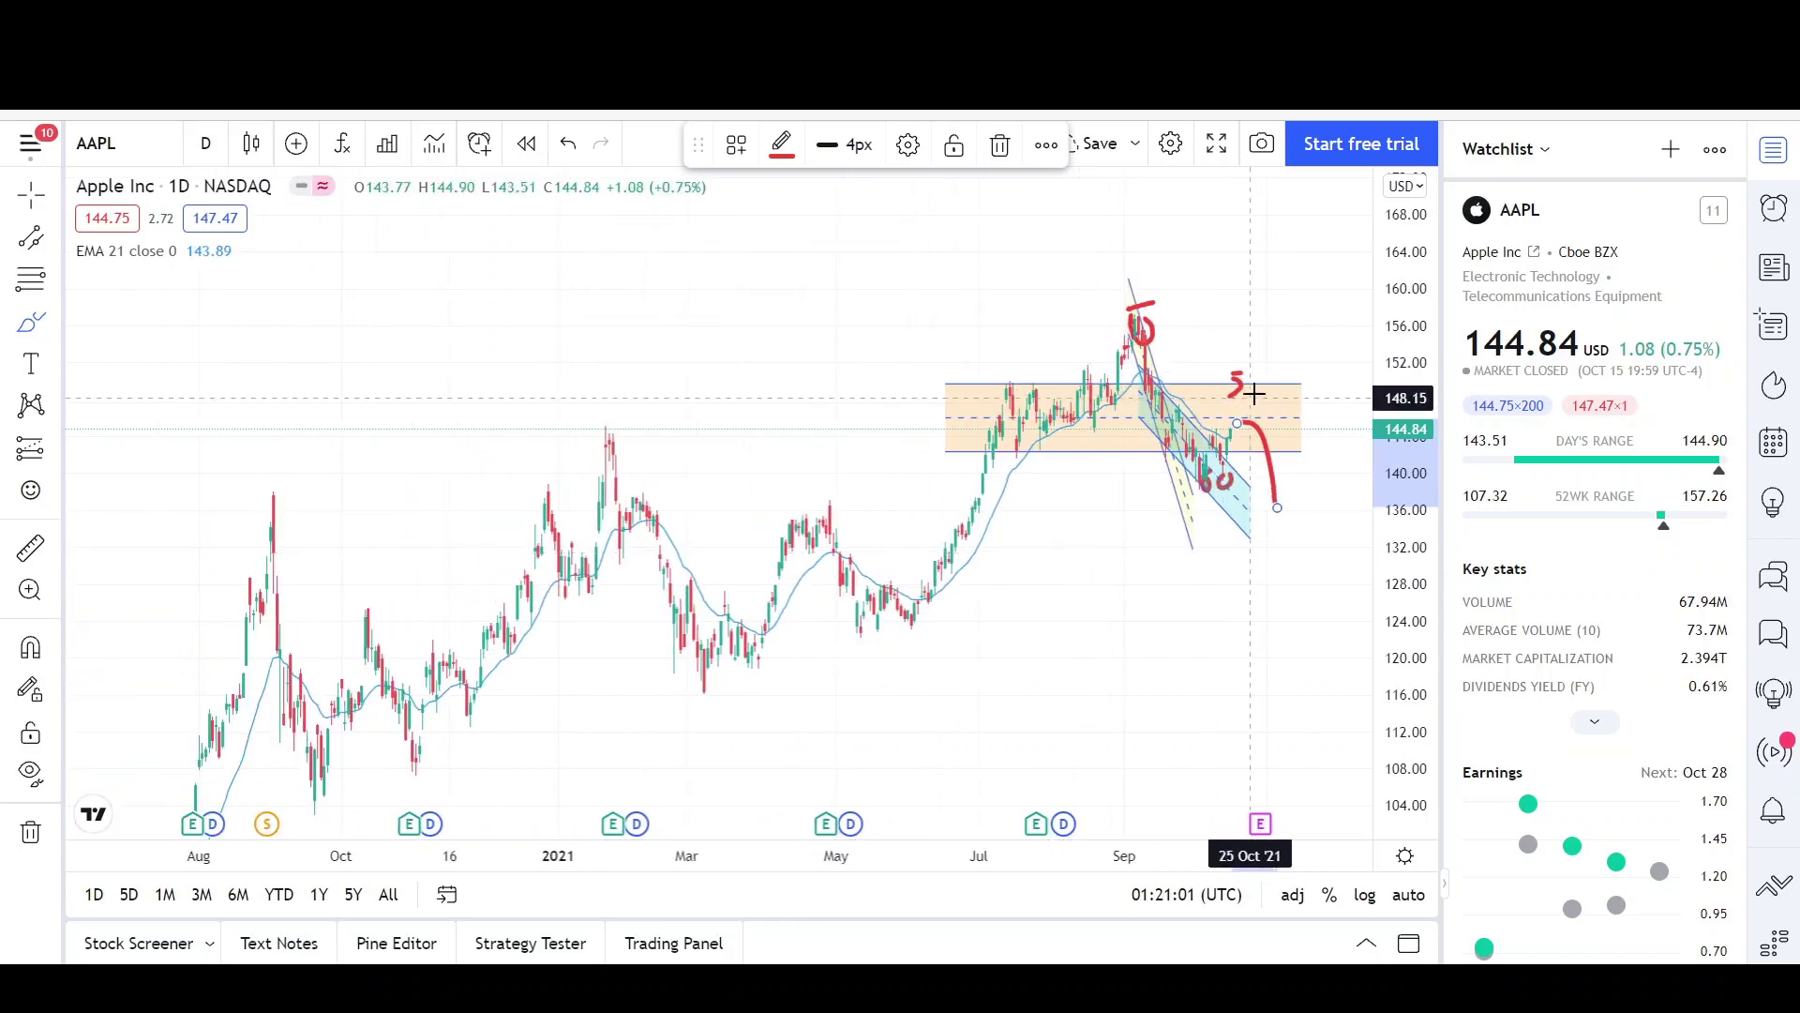
pyautogui.scroll(-2, 1142, 650)
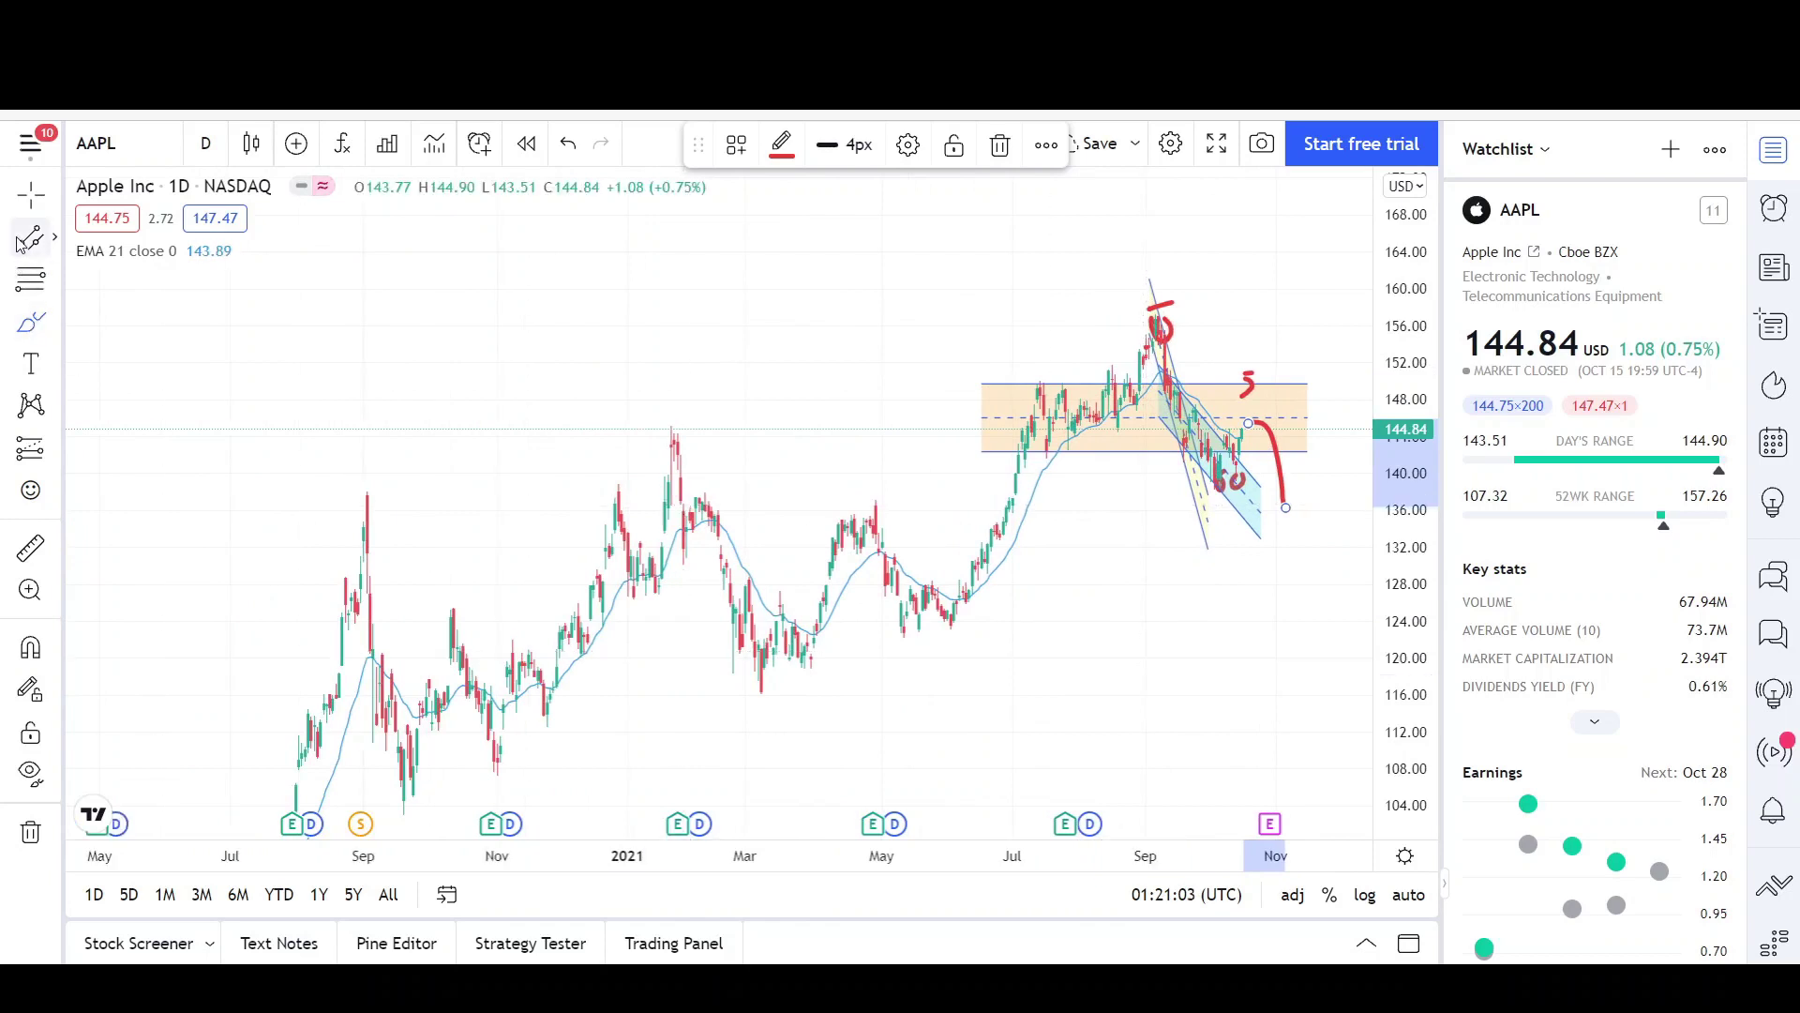
pyautogui.press('Escape')
pyautogui.moveTo(1400, 388); pyautogui.dragTo(1400, 427)
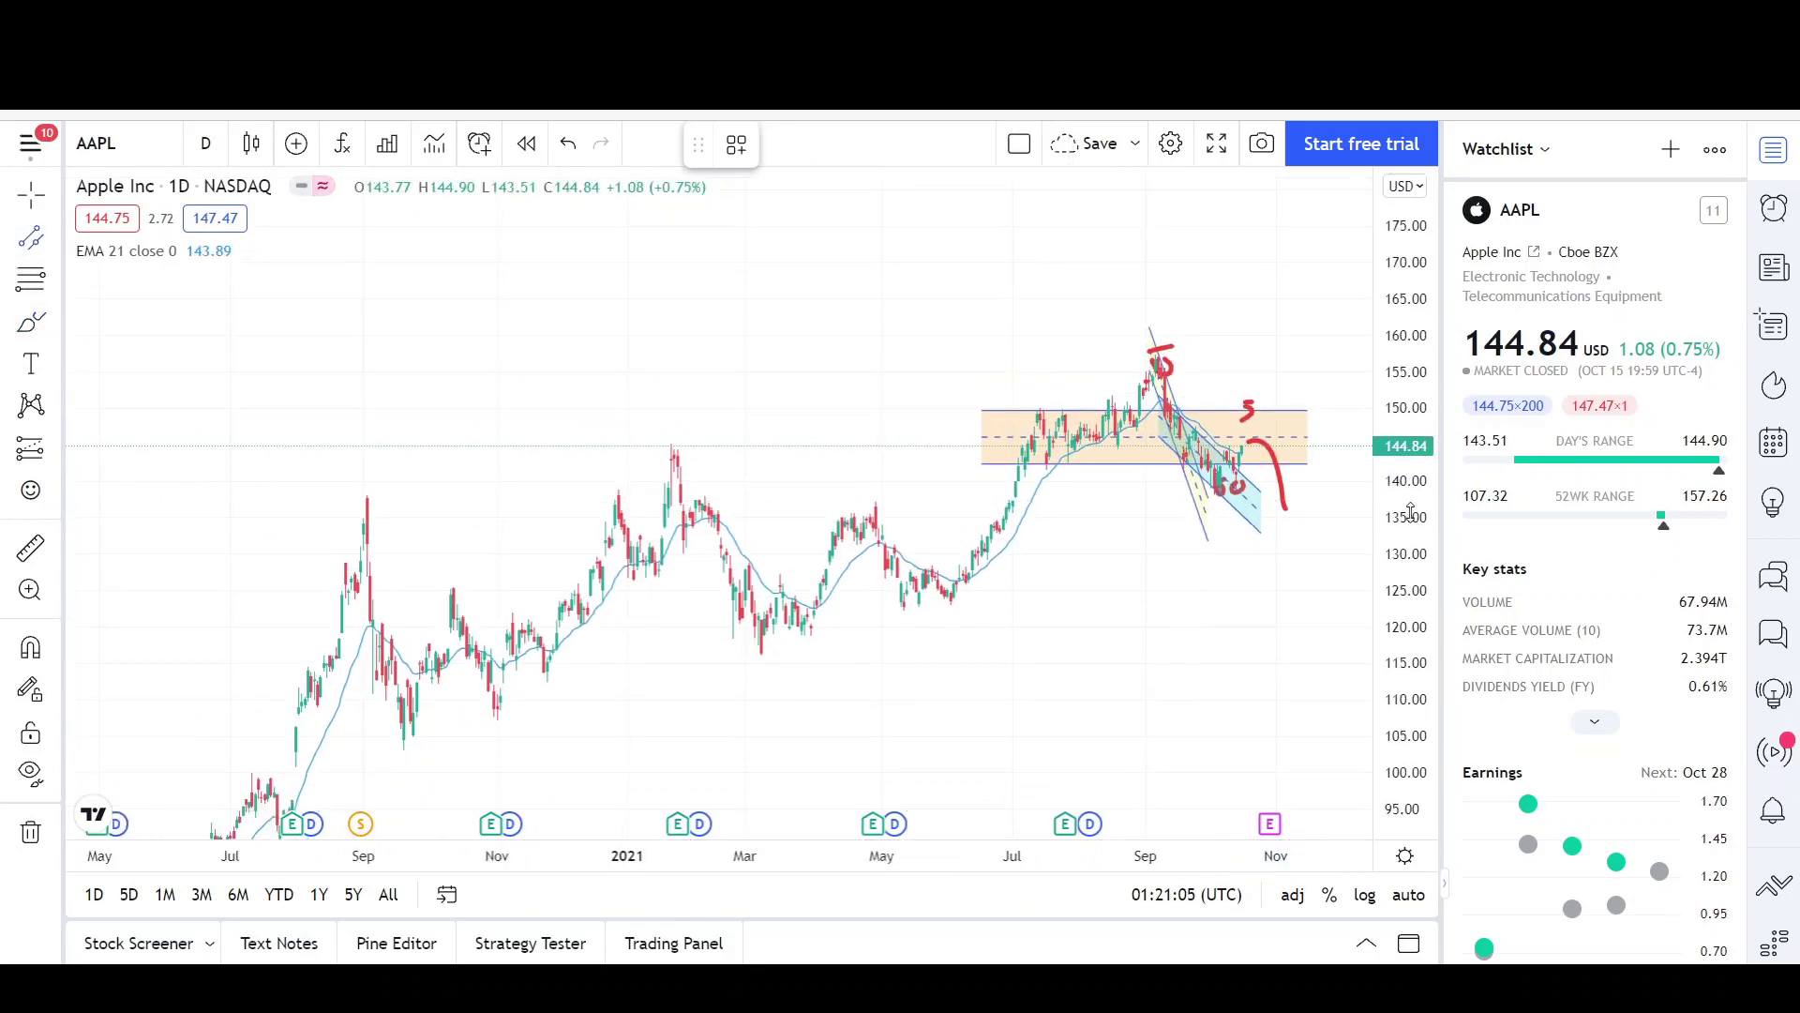
# - Draw a red-filled rising channel from the July 2020 low near 101 through December 2021
pyautogui.click(295, 766)
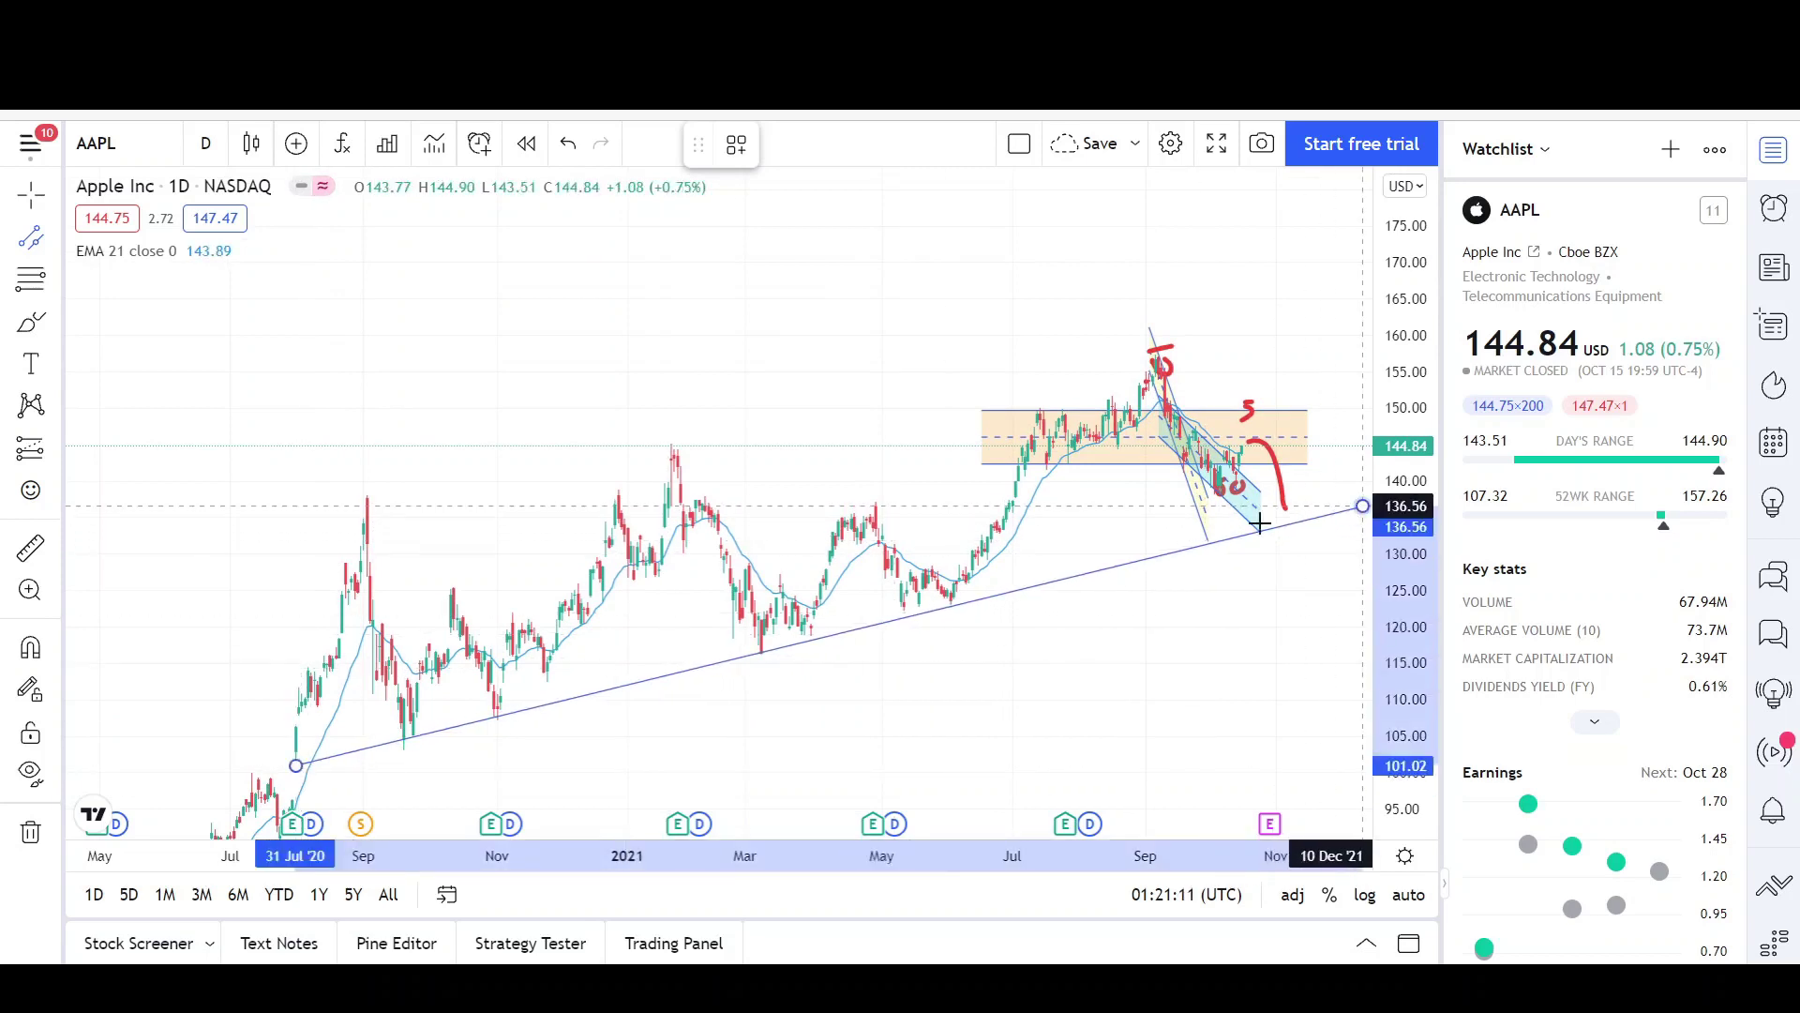
pyautogui.click(517, 493)
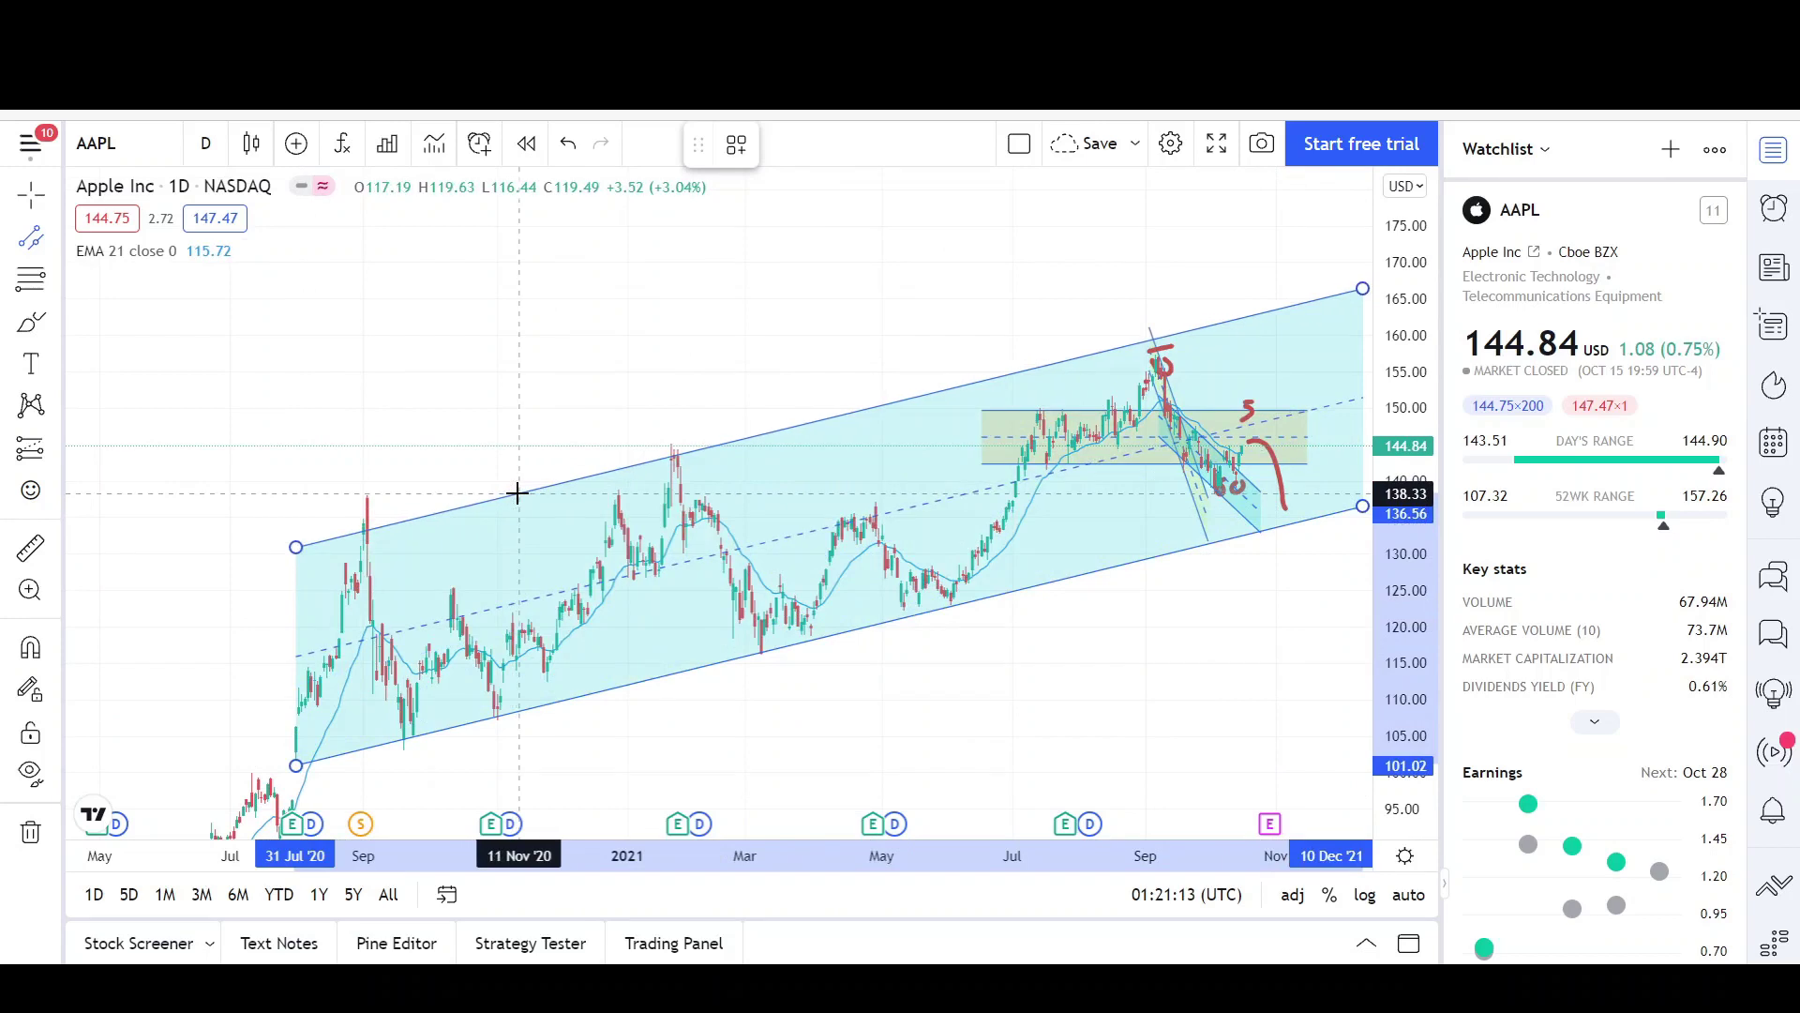
pyautogui.click(827, 146)
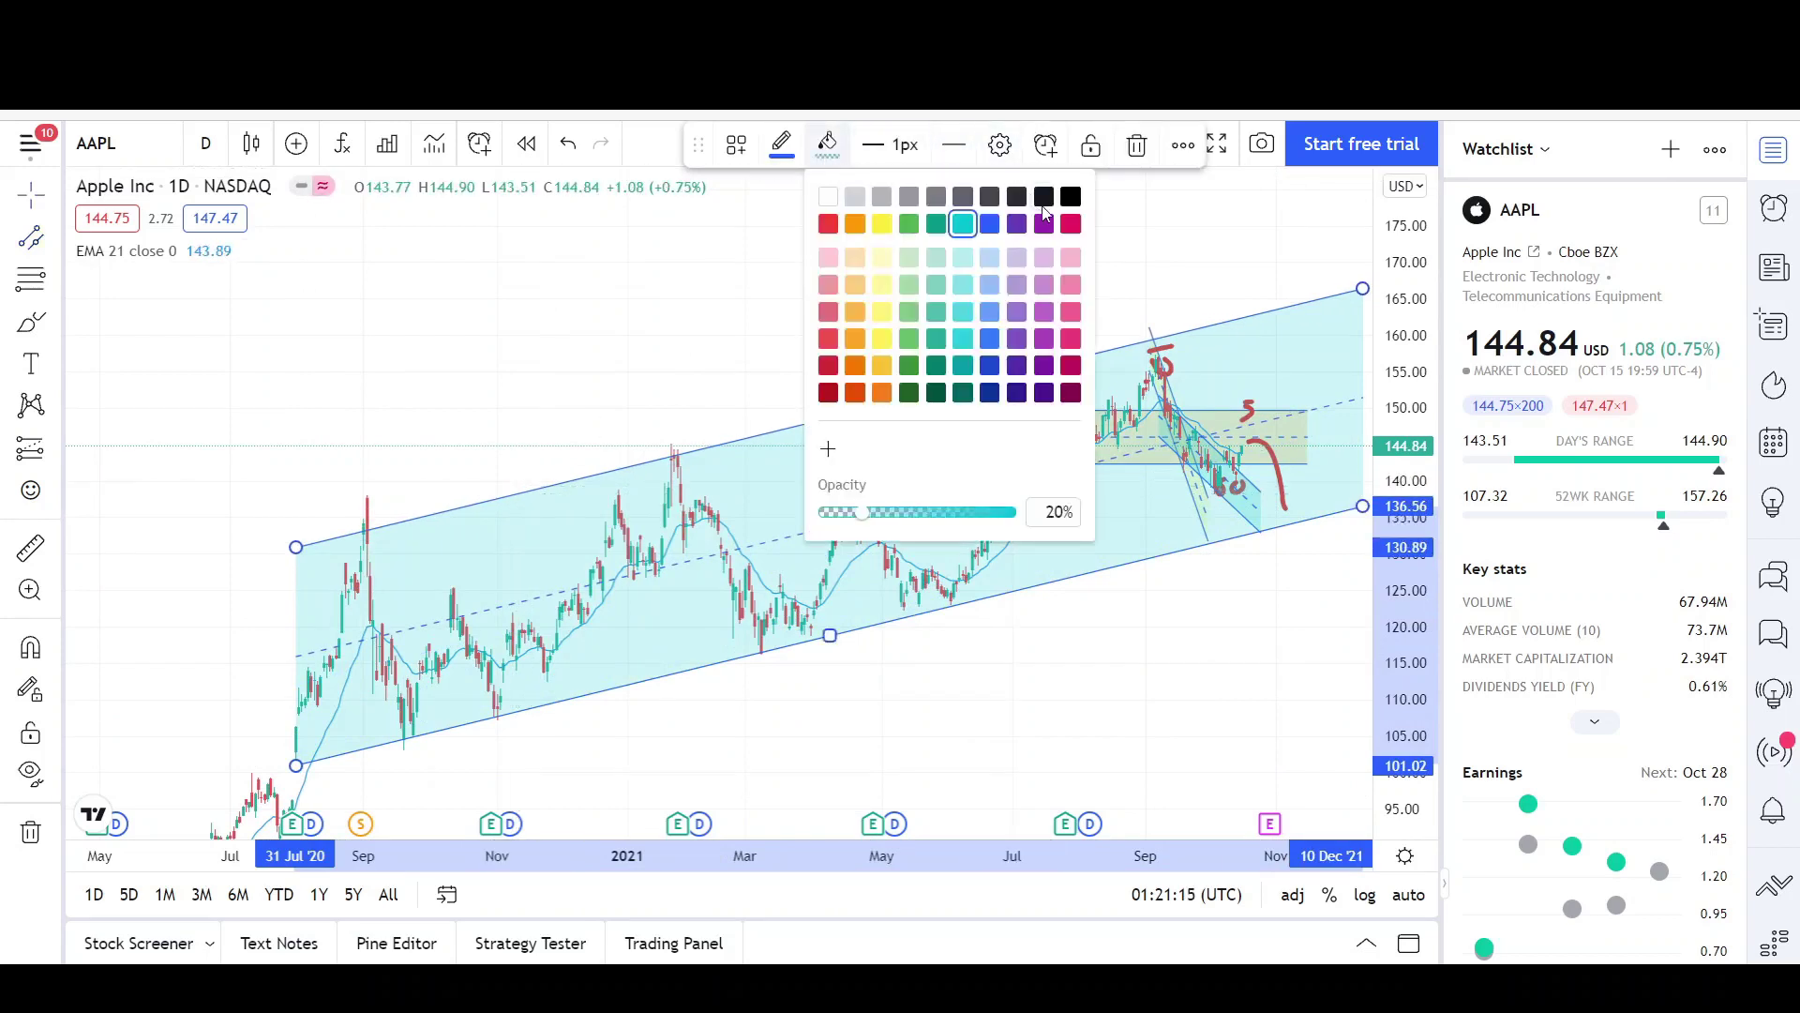
pyautogui.click(828, 223)
pyautogui.click(791, 791)
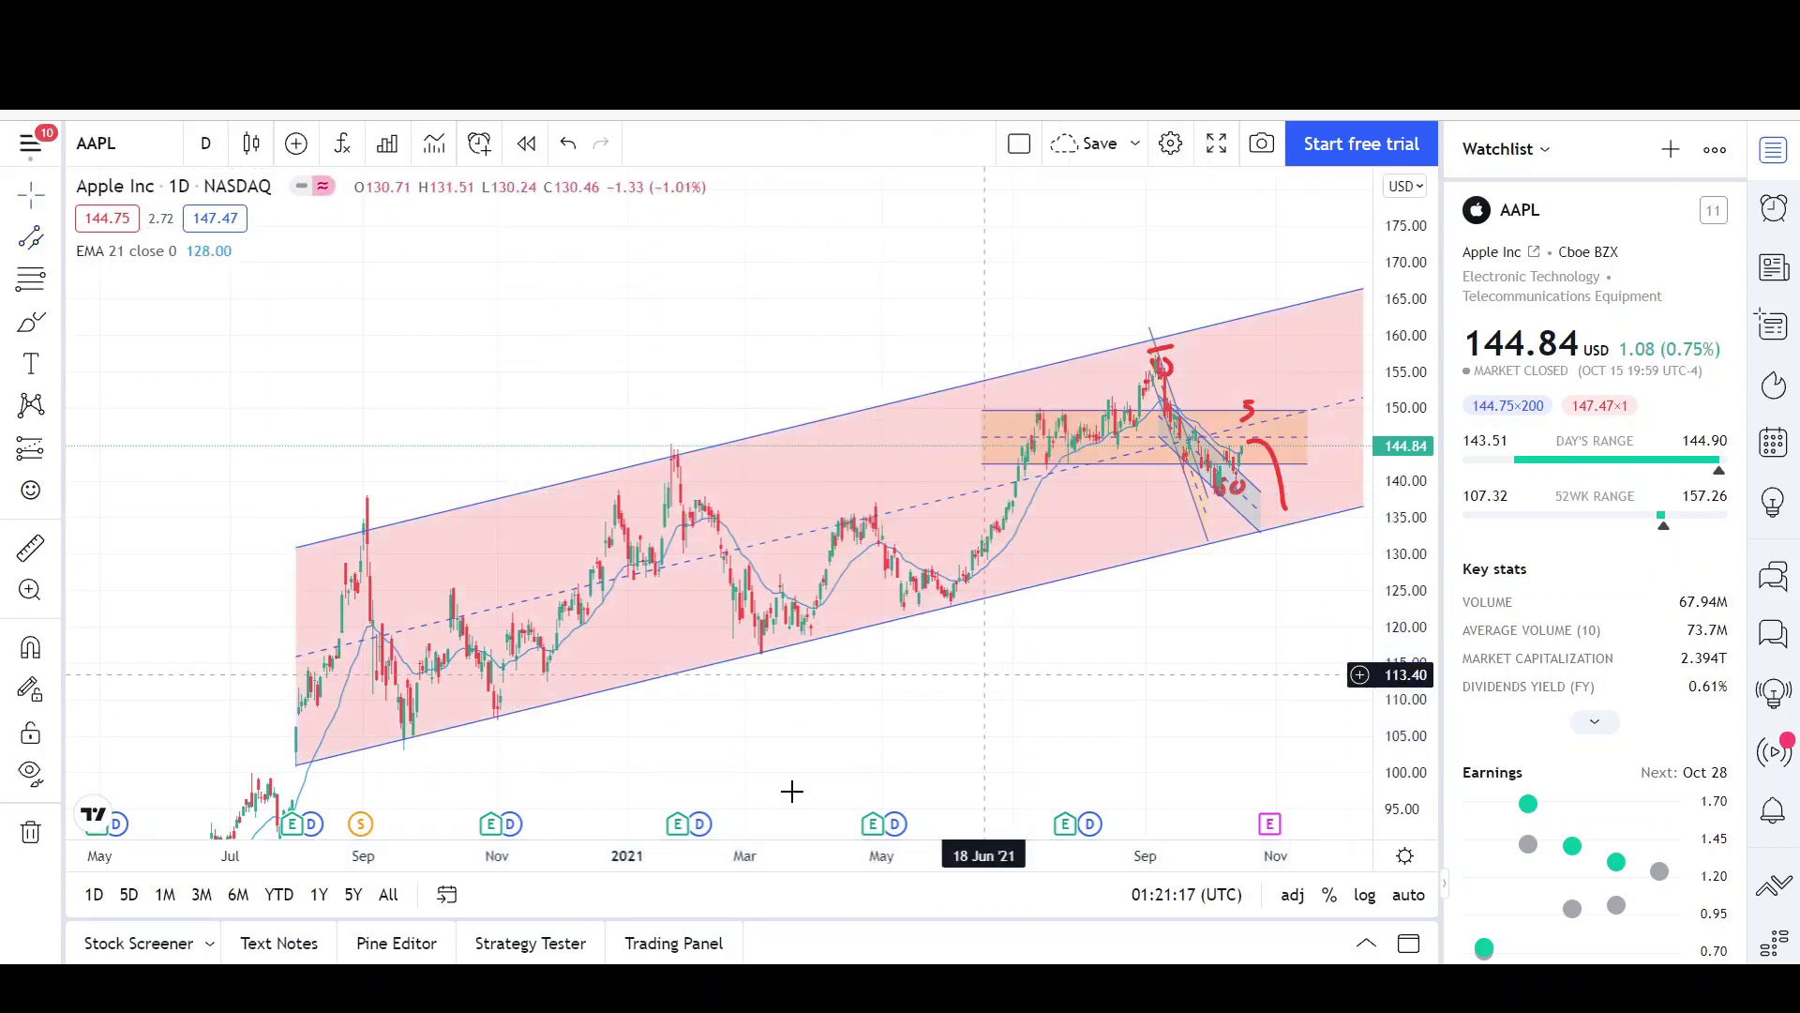
# - Zoom the time axis in toward the May–December period
pyautogui.scroll(2, 573, 894)
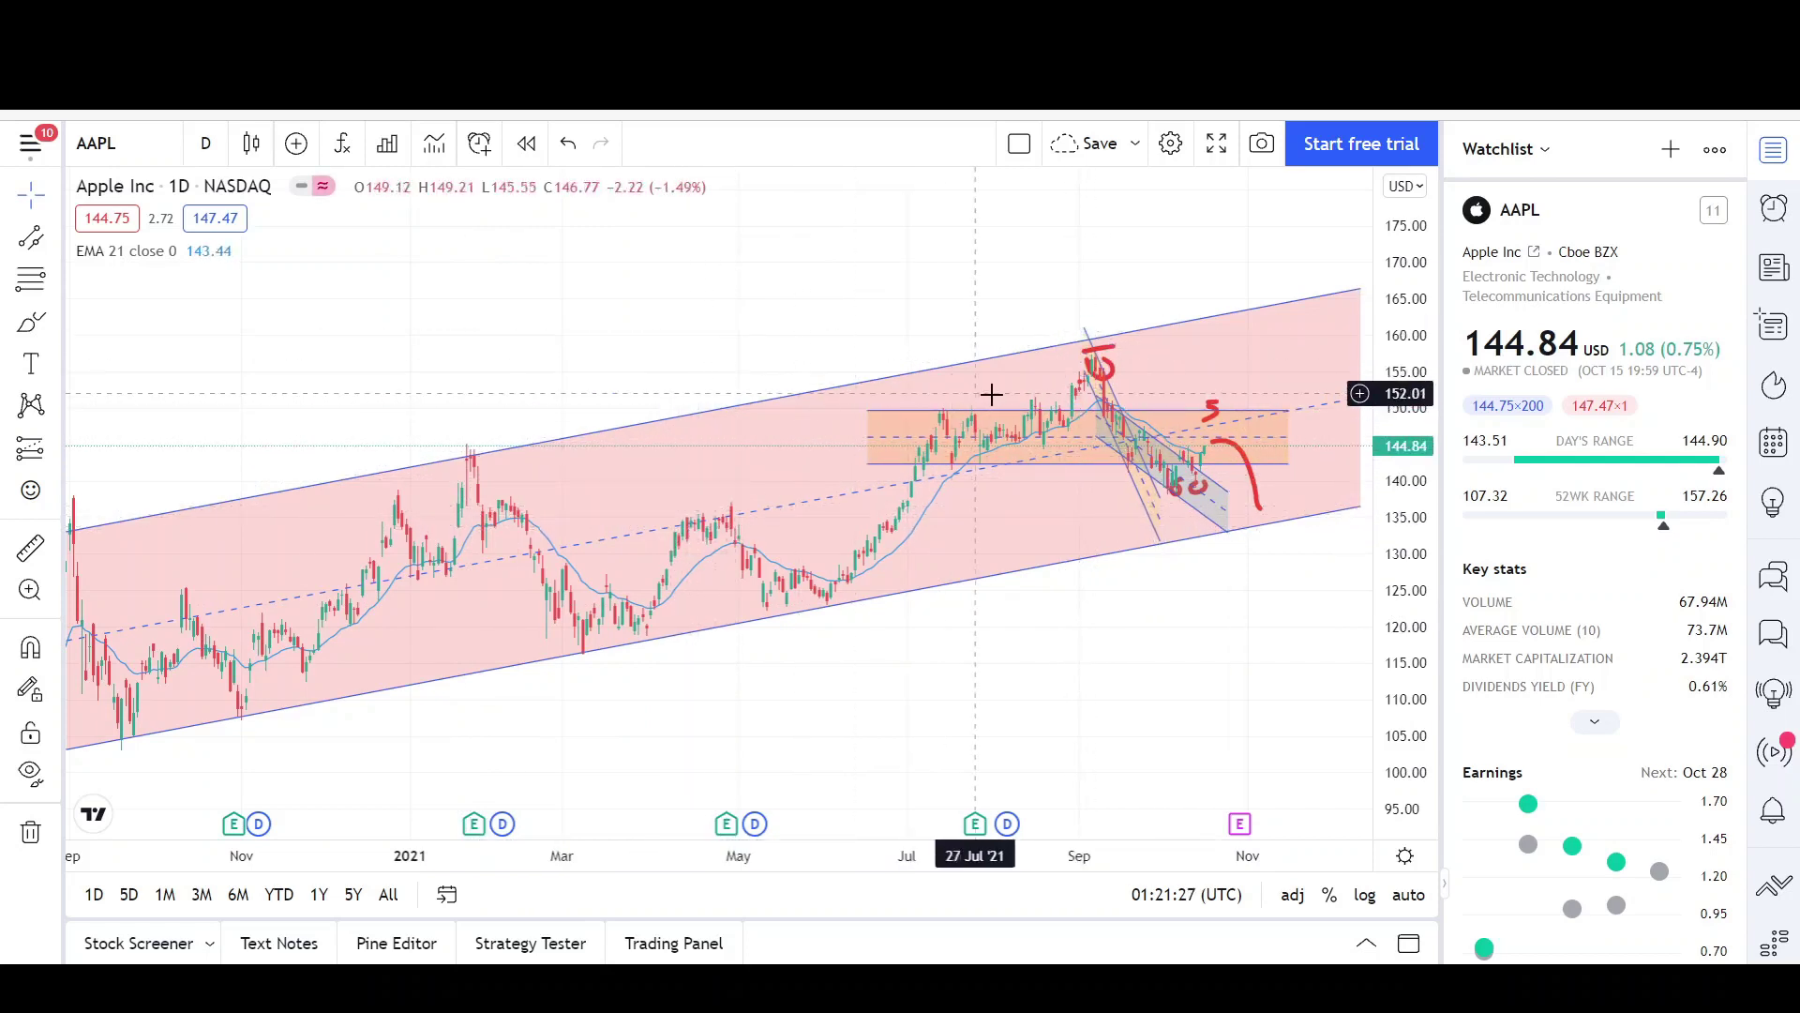
pyautogui.scroll(1, 1009, 599)
pyautogui.scroll(2, 1009, 598)
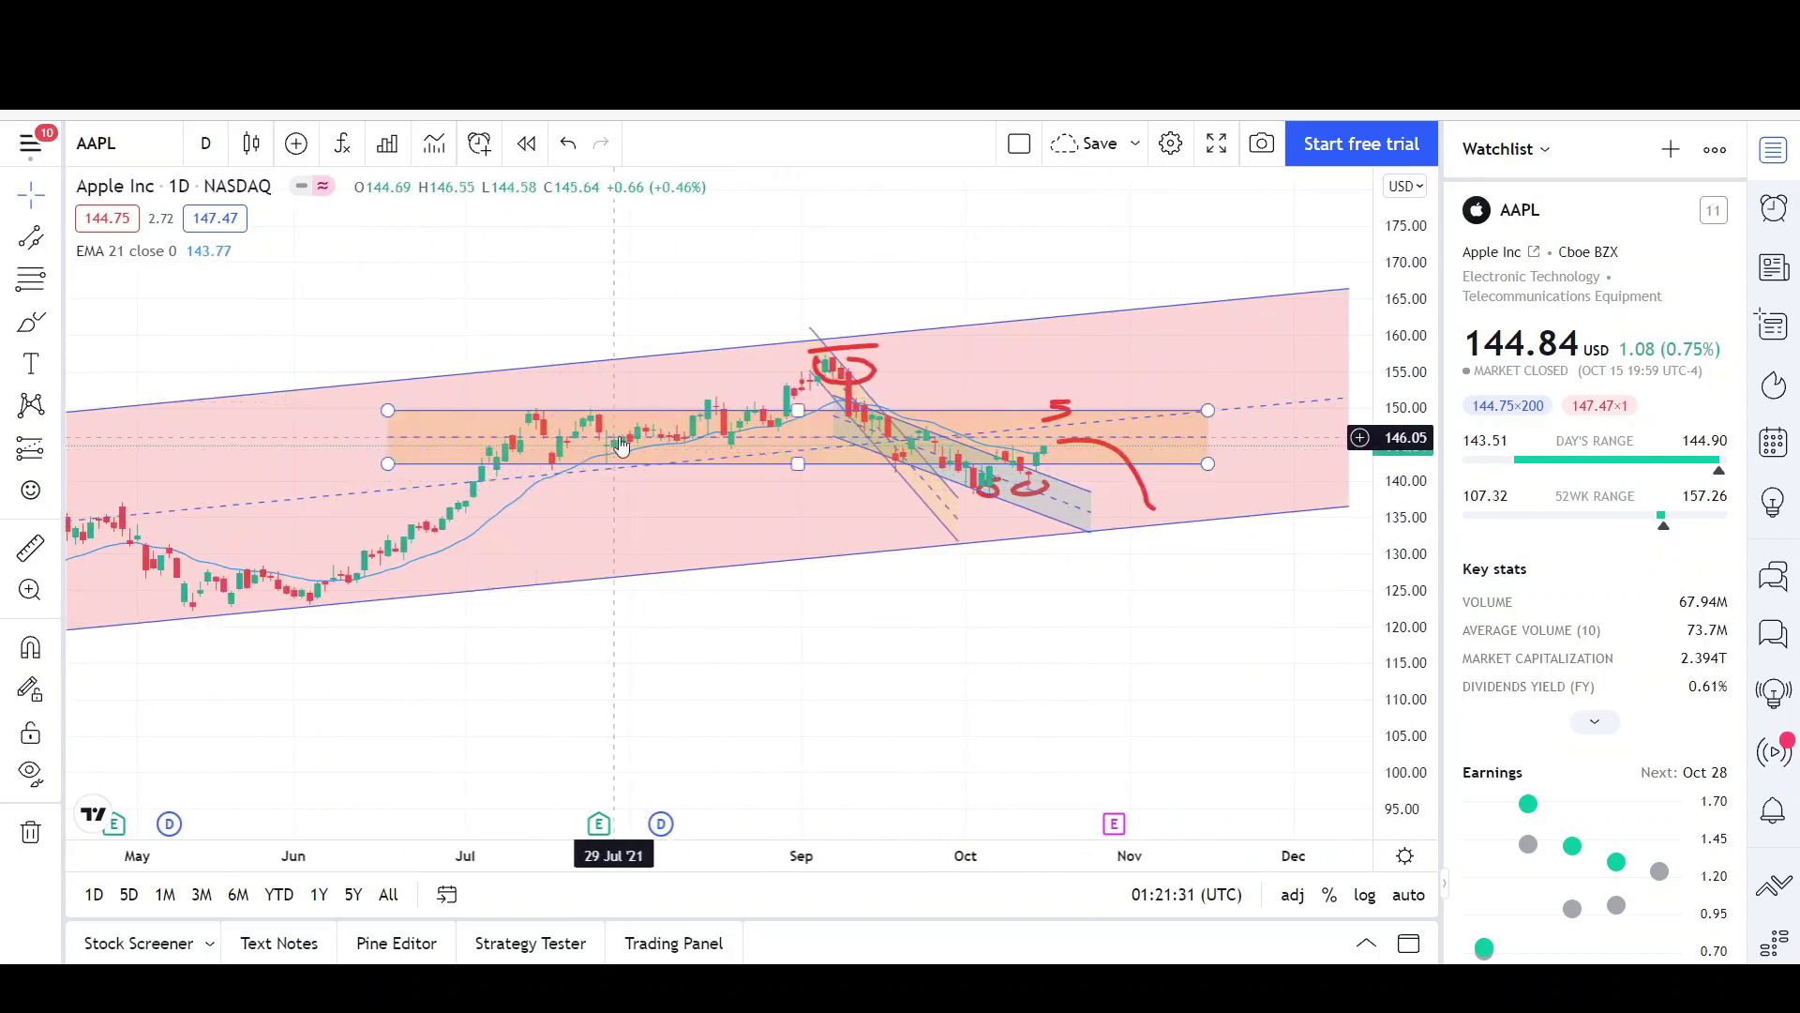
pyautogui.scroll(-3, 506, 563)
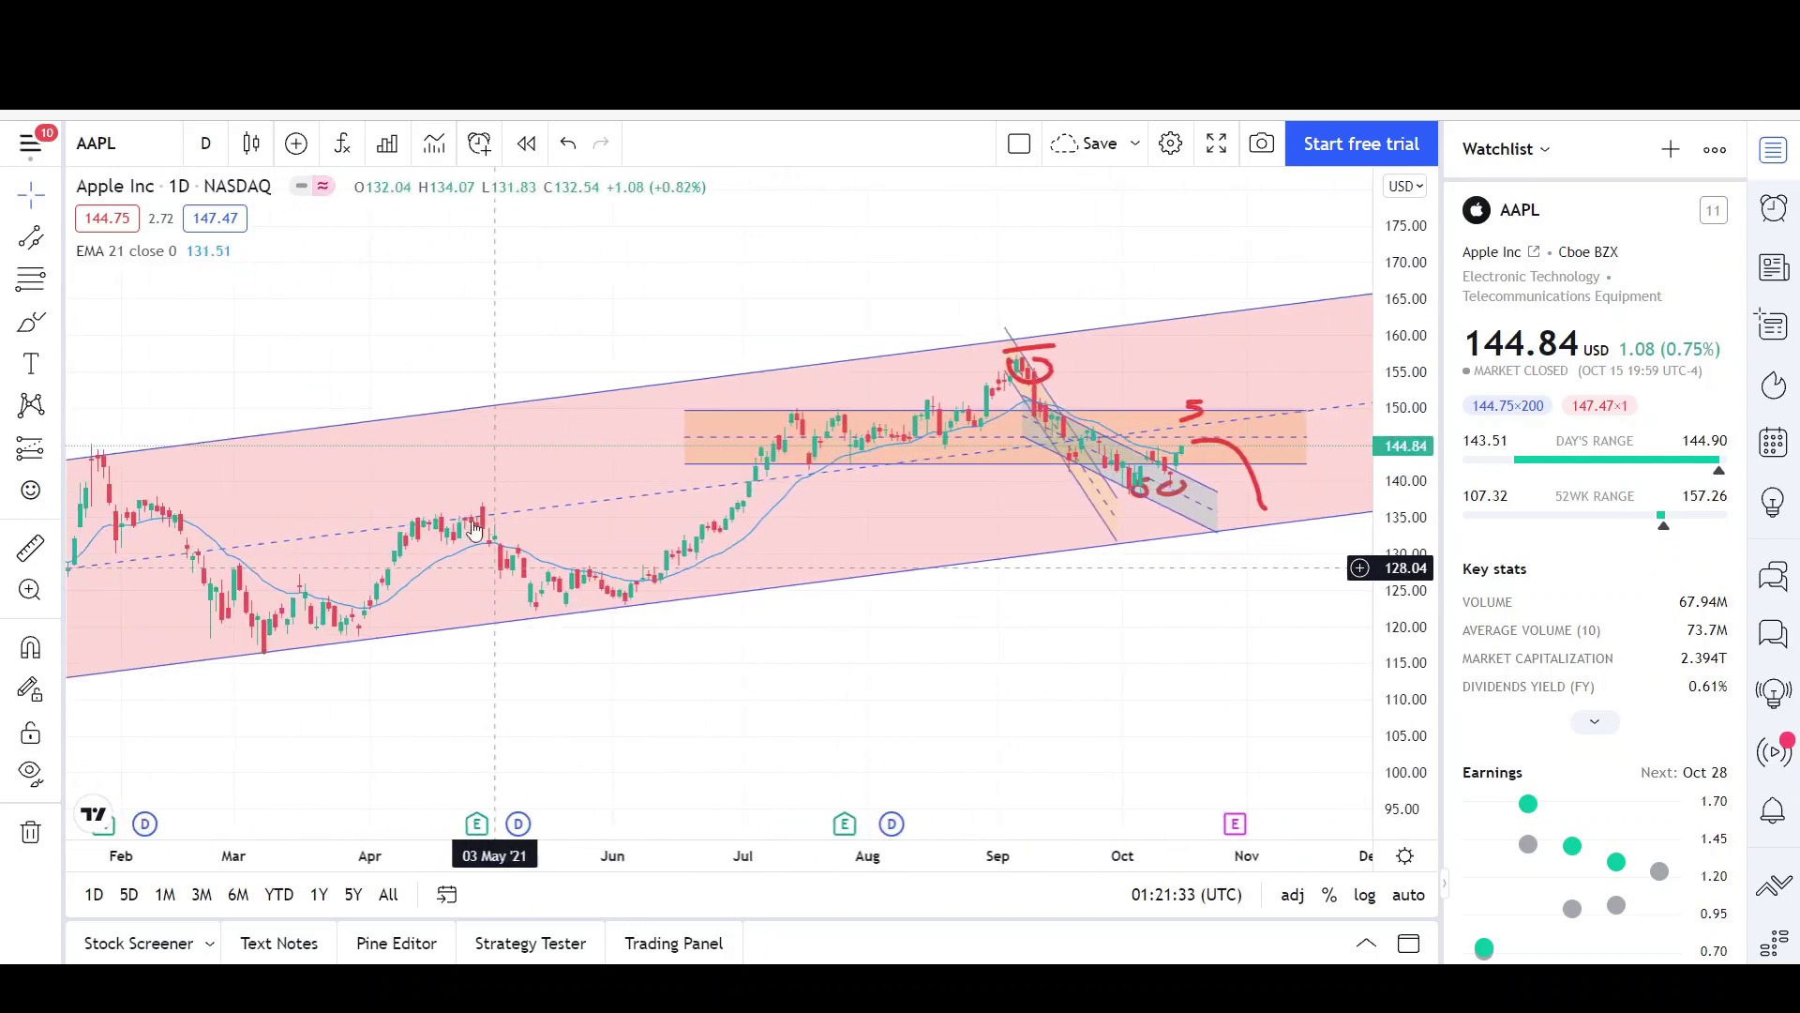
pyautogui.scroll(-3, 872, 575)
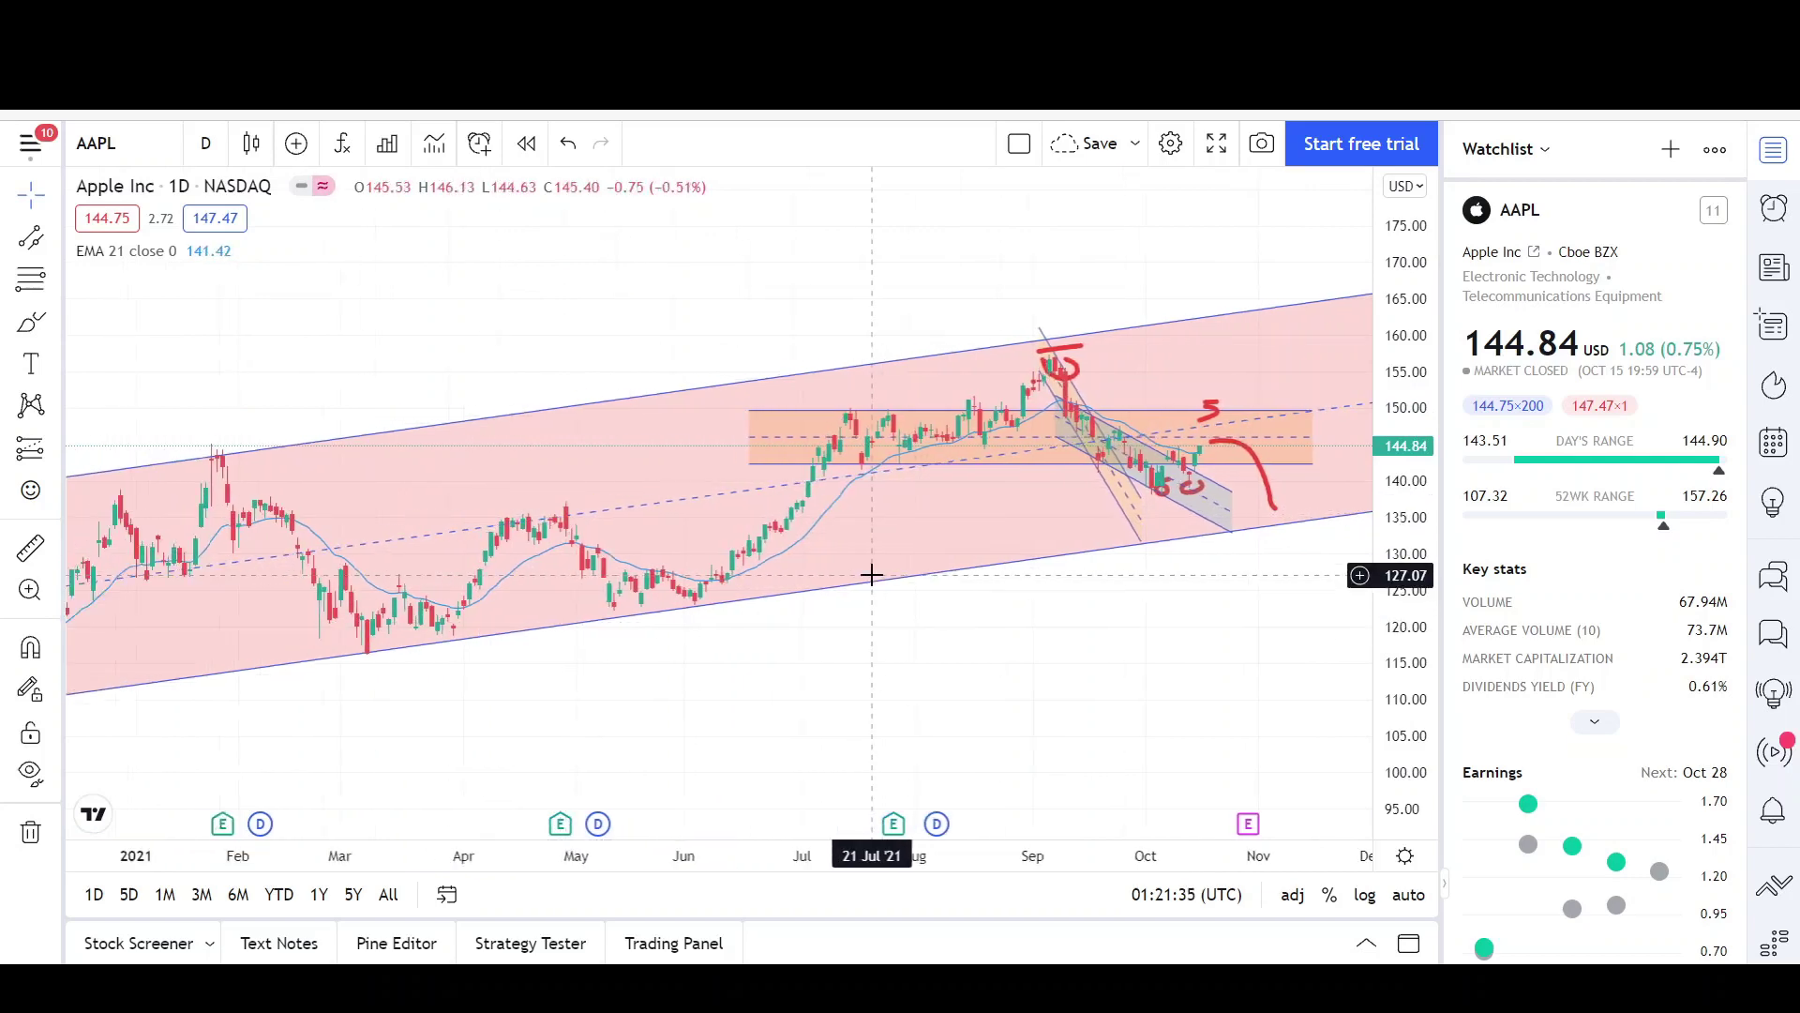
pyautogui.scroll(-1, 1002, 563)
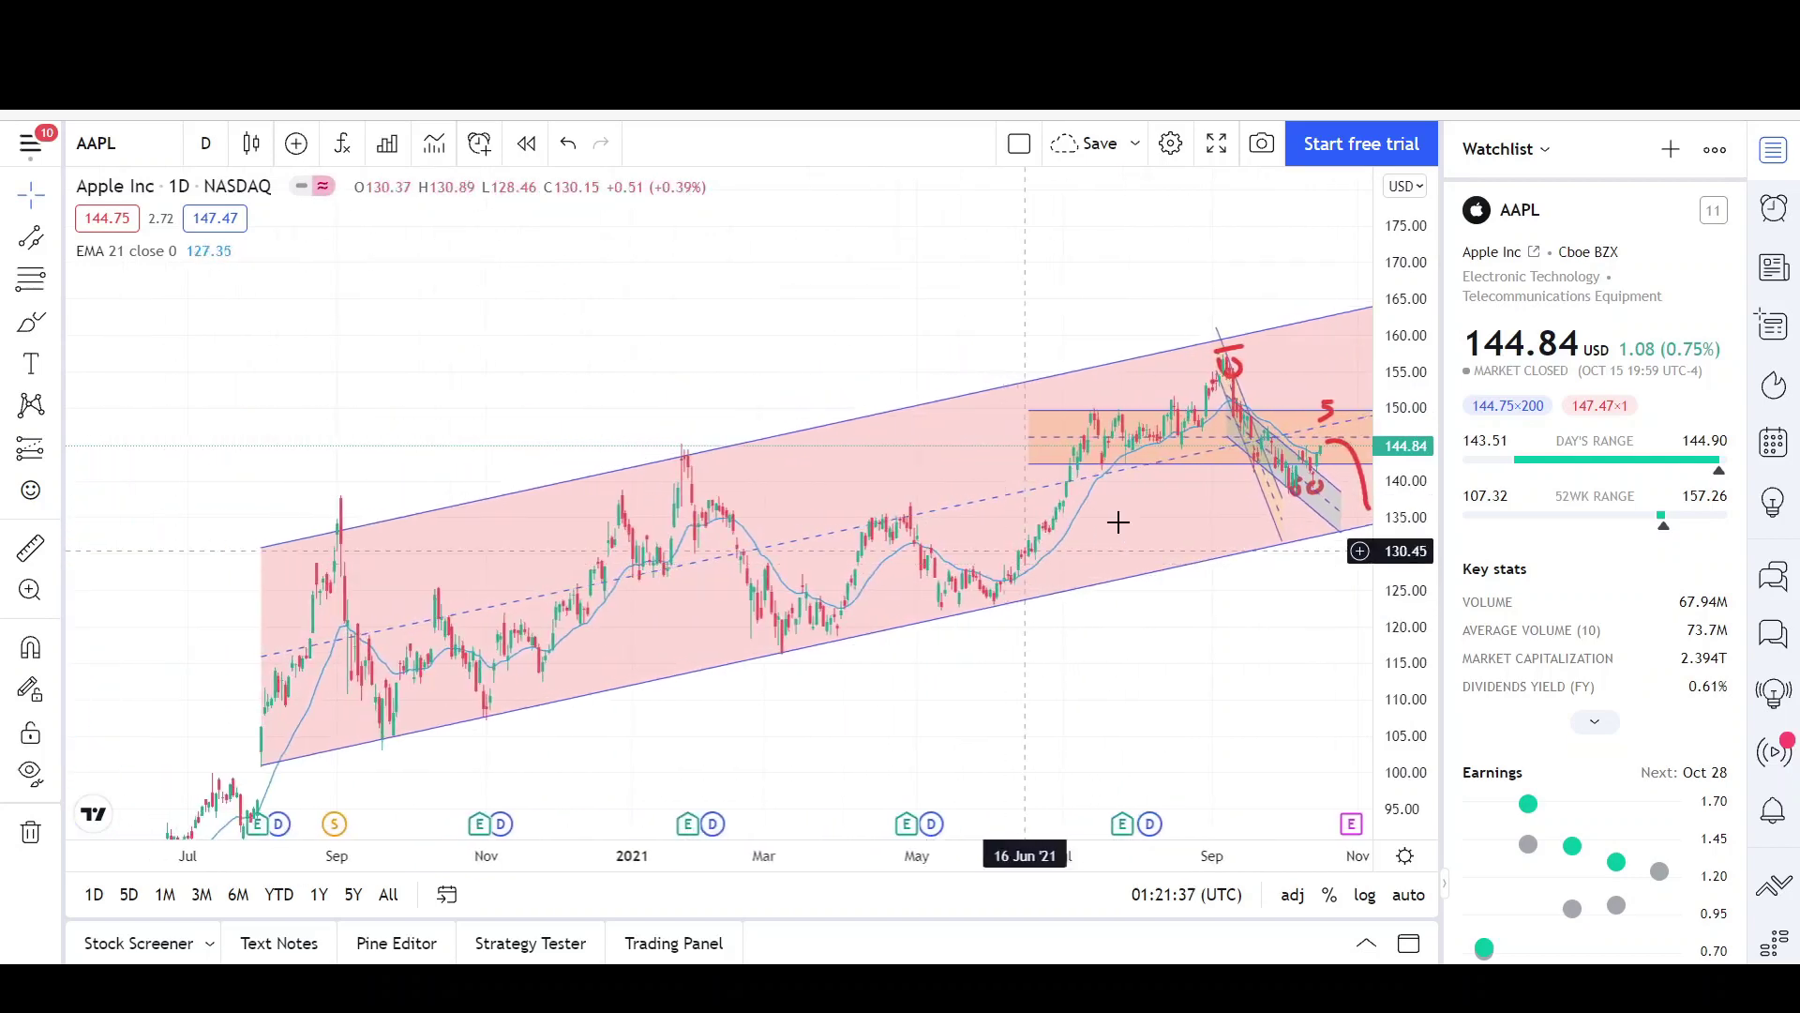
pyautogui.scroll(3, 1117, 517)
pyautogui.scroll(2, 1115, 680)
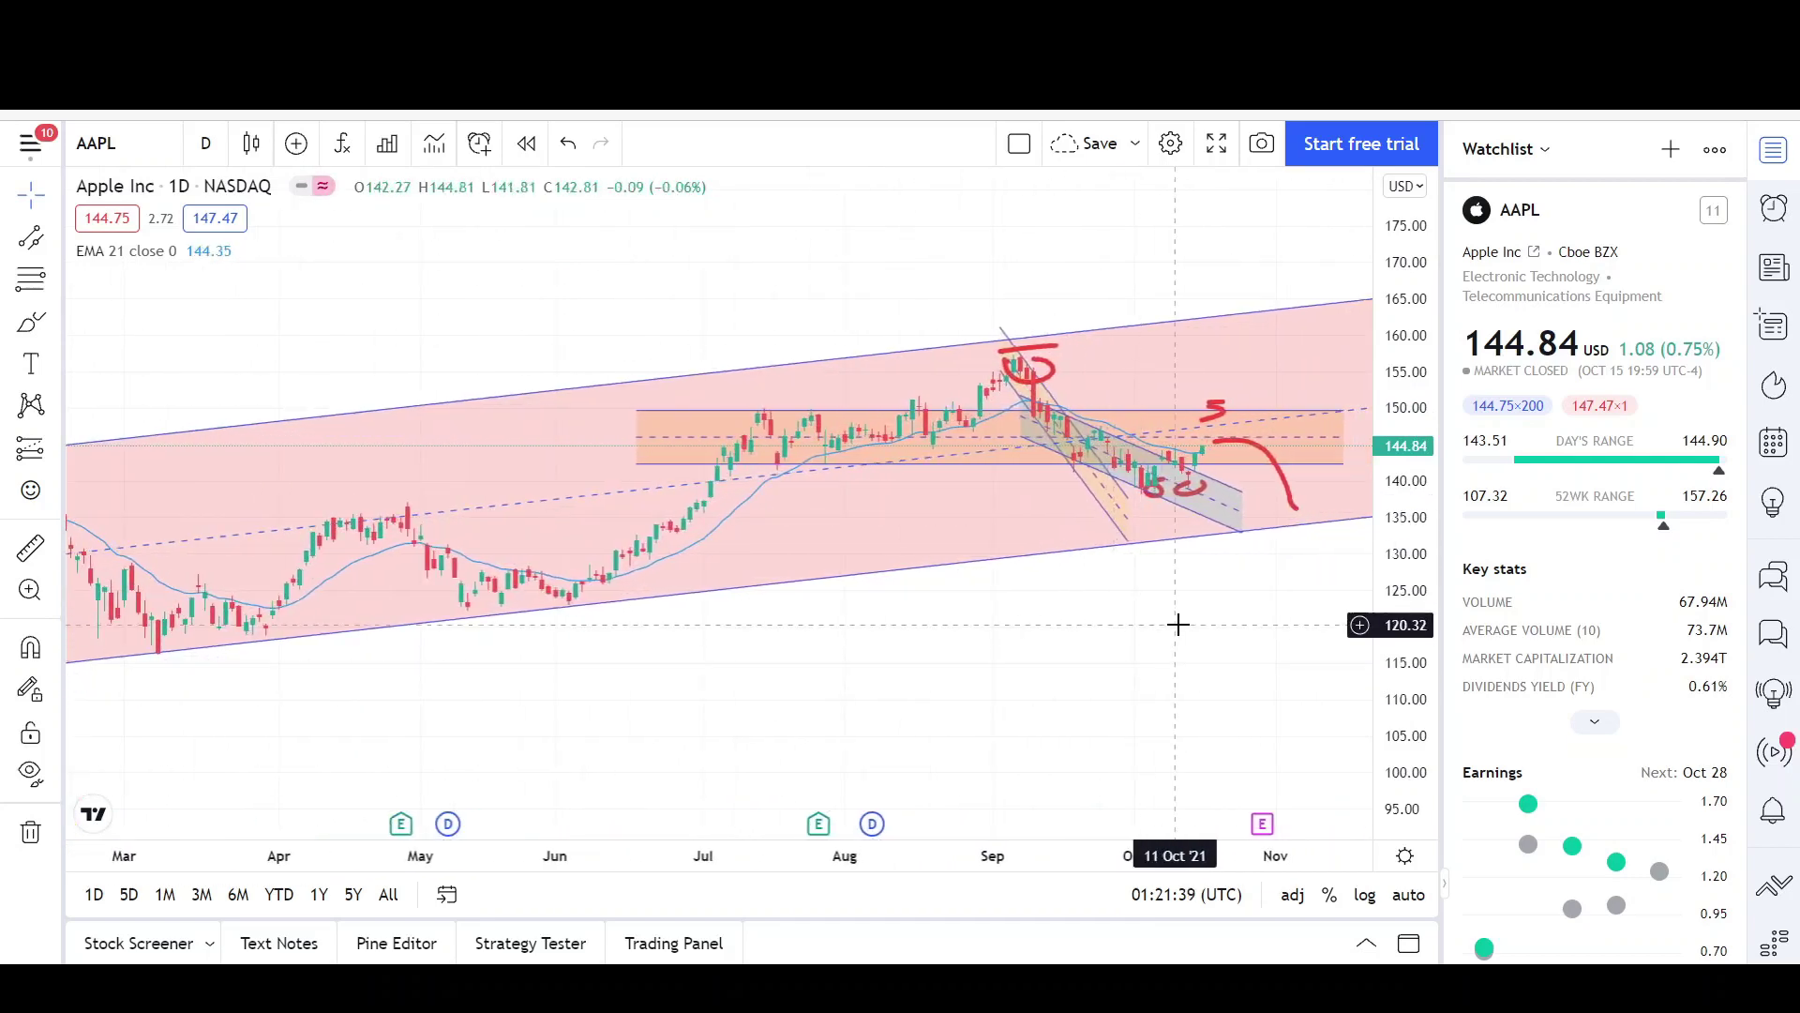
# - Pan to April–December, stretch the candles vertically, and select the red brush mark and range box
pyautogui.moveTo(1178, 623); pyautogui.dragTo(973, 699)
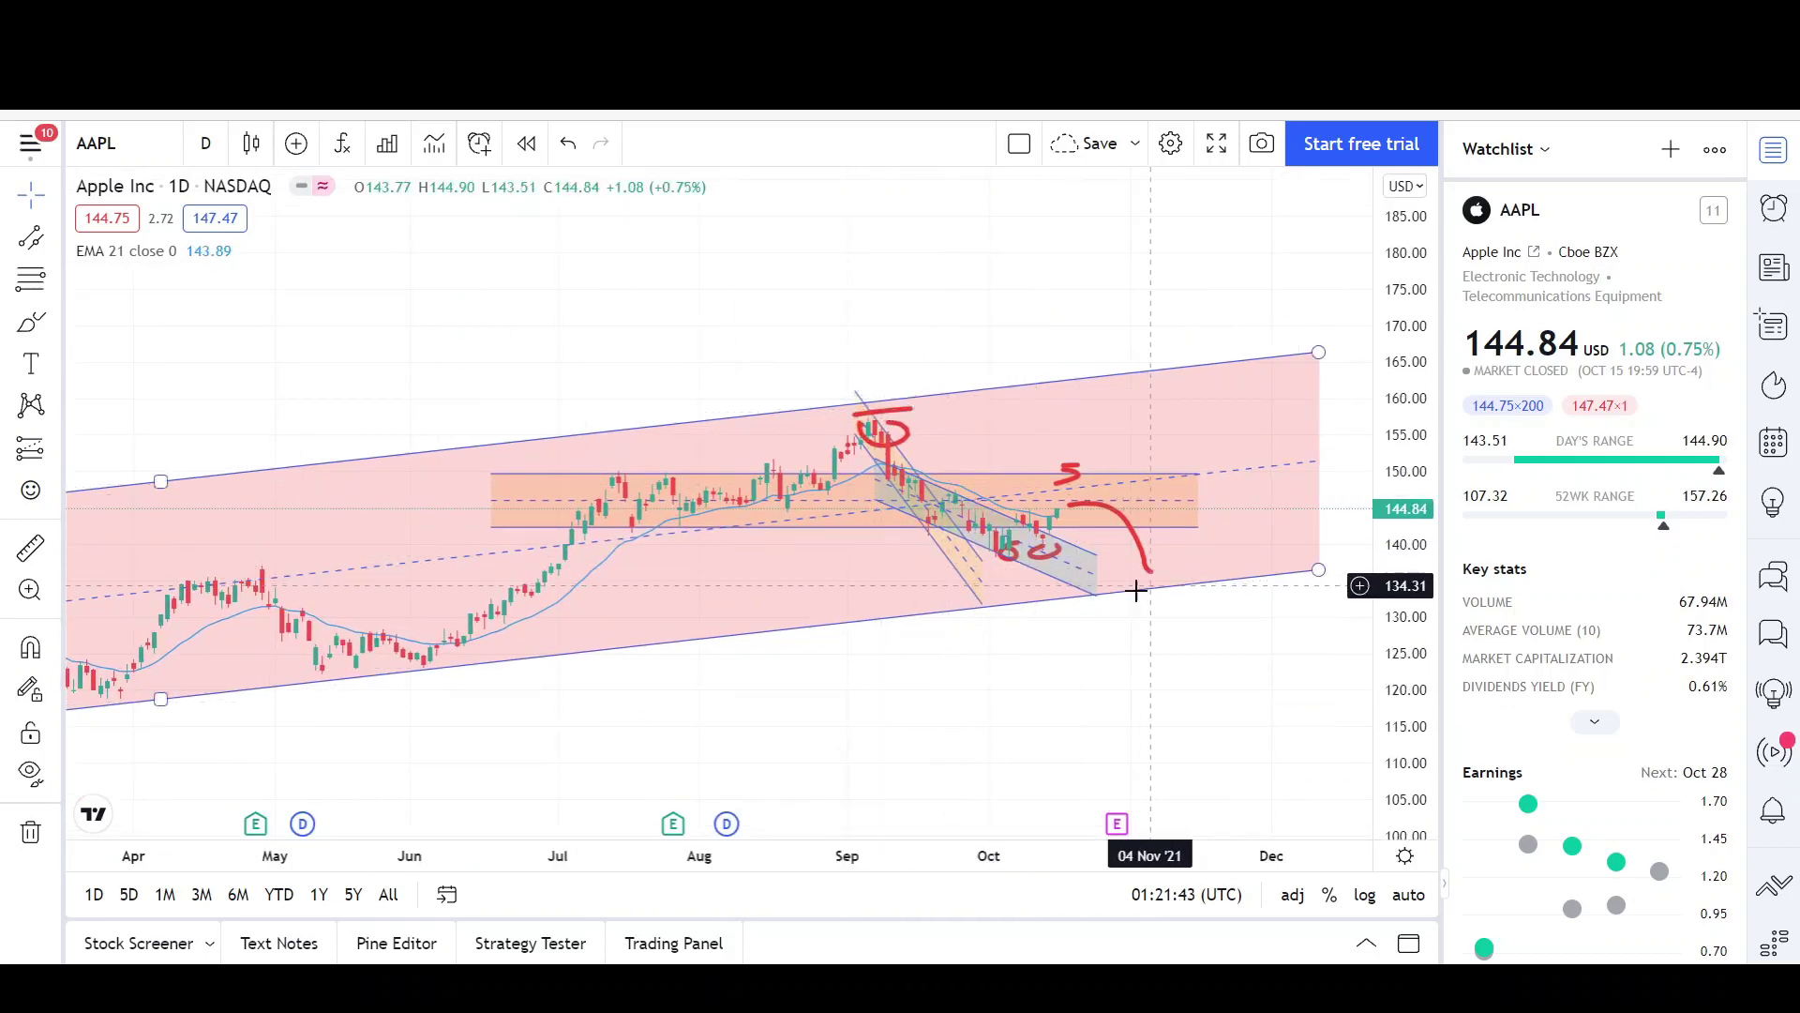
pyautogui.scroll(-1, 1109, 645)
pyautogui.scroll(2, 1109, 645)
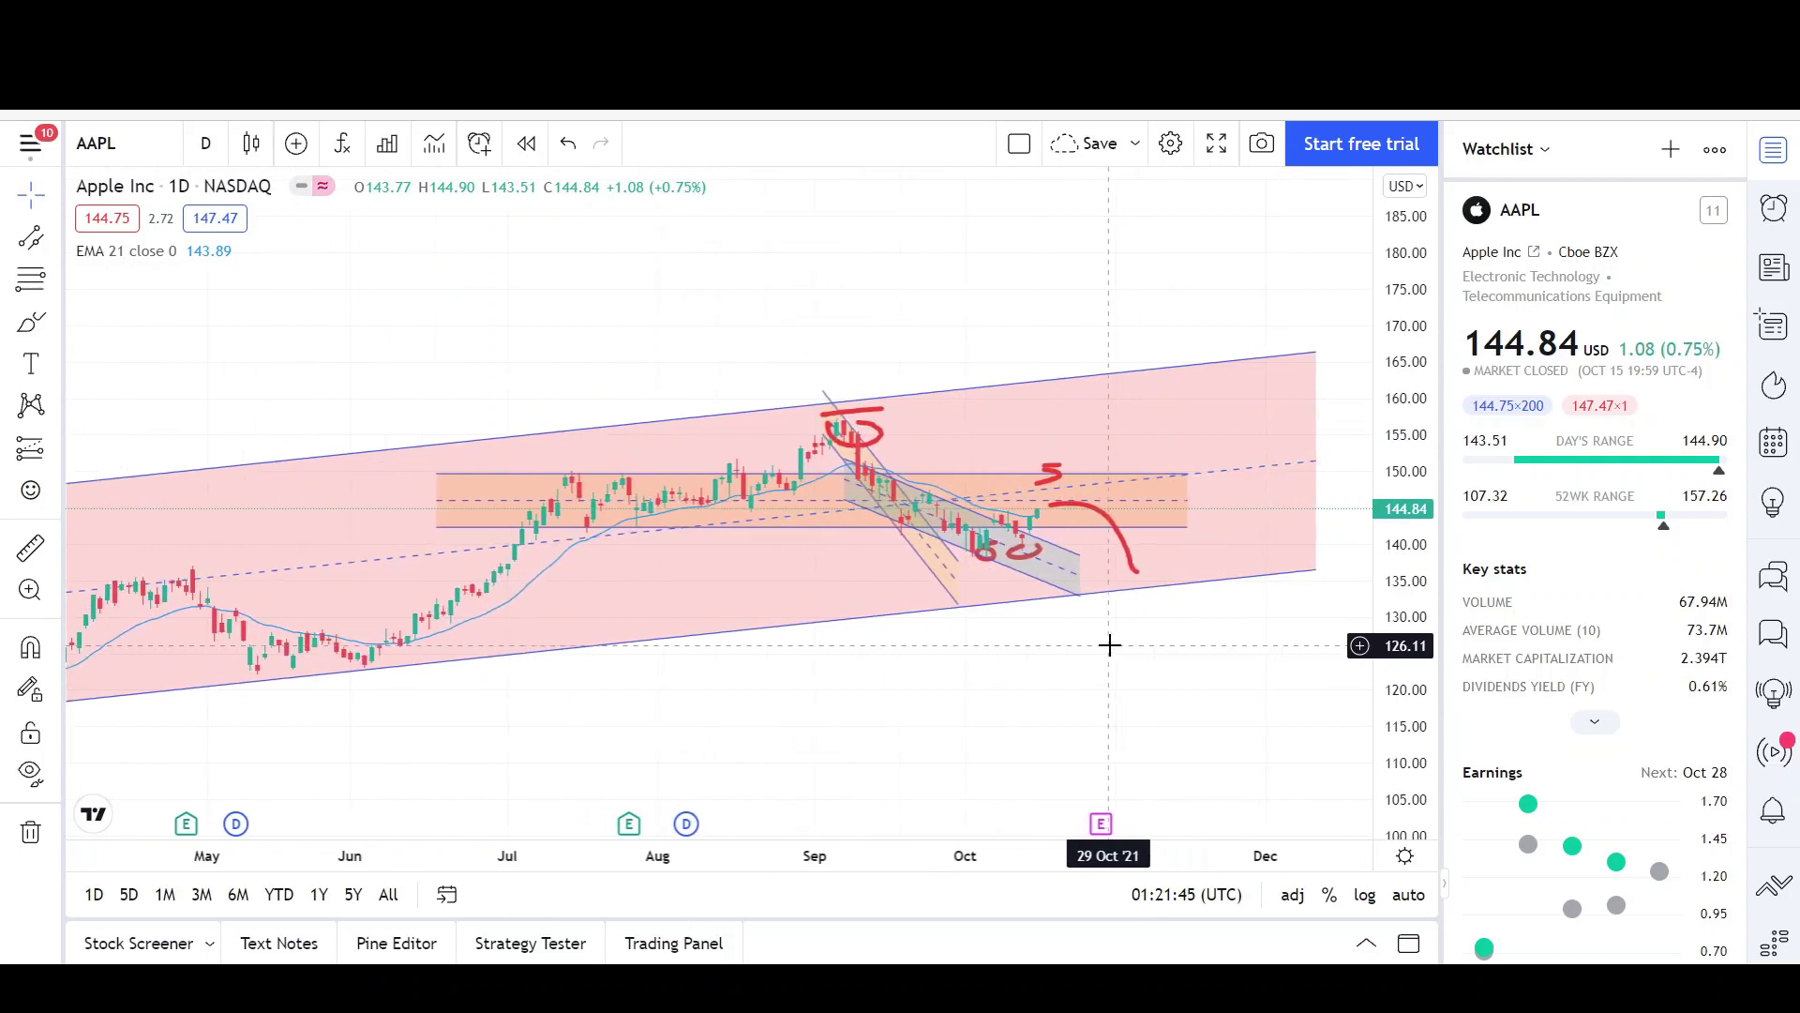
pyautogui.moveTo(1411, 543); pyautogui.dragTo(1421, 363)
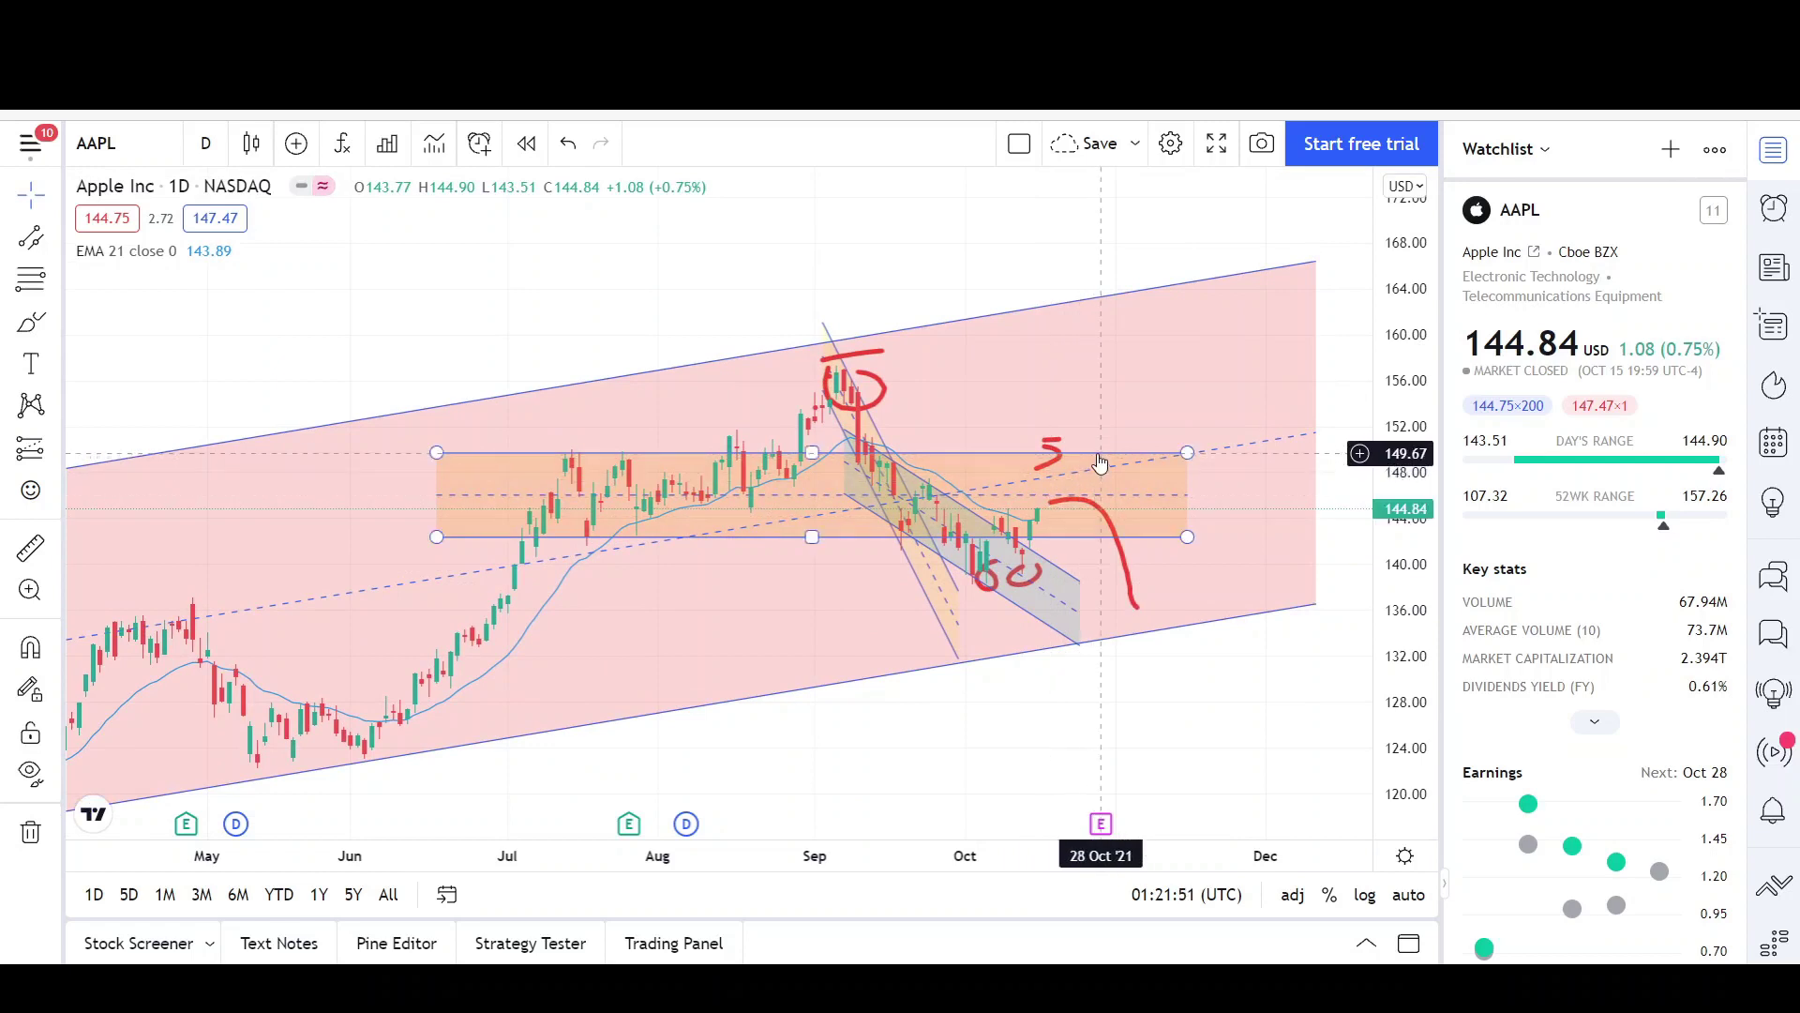
pyautogui.click(1050, 454)
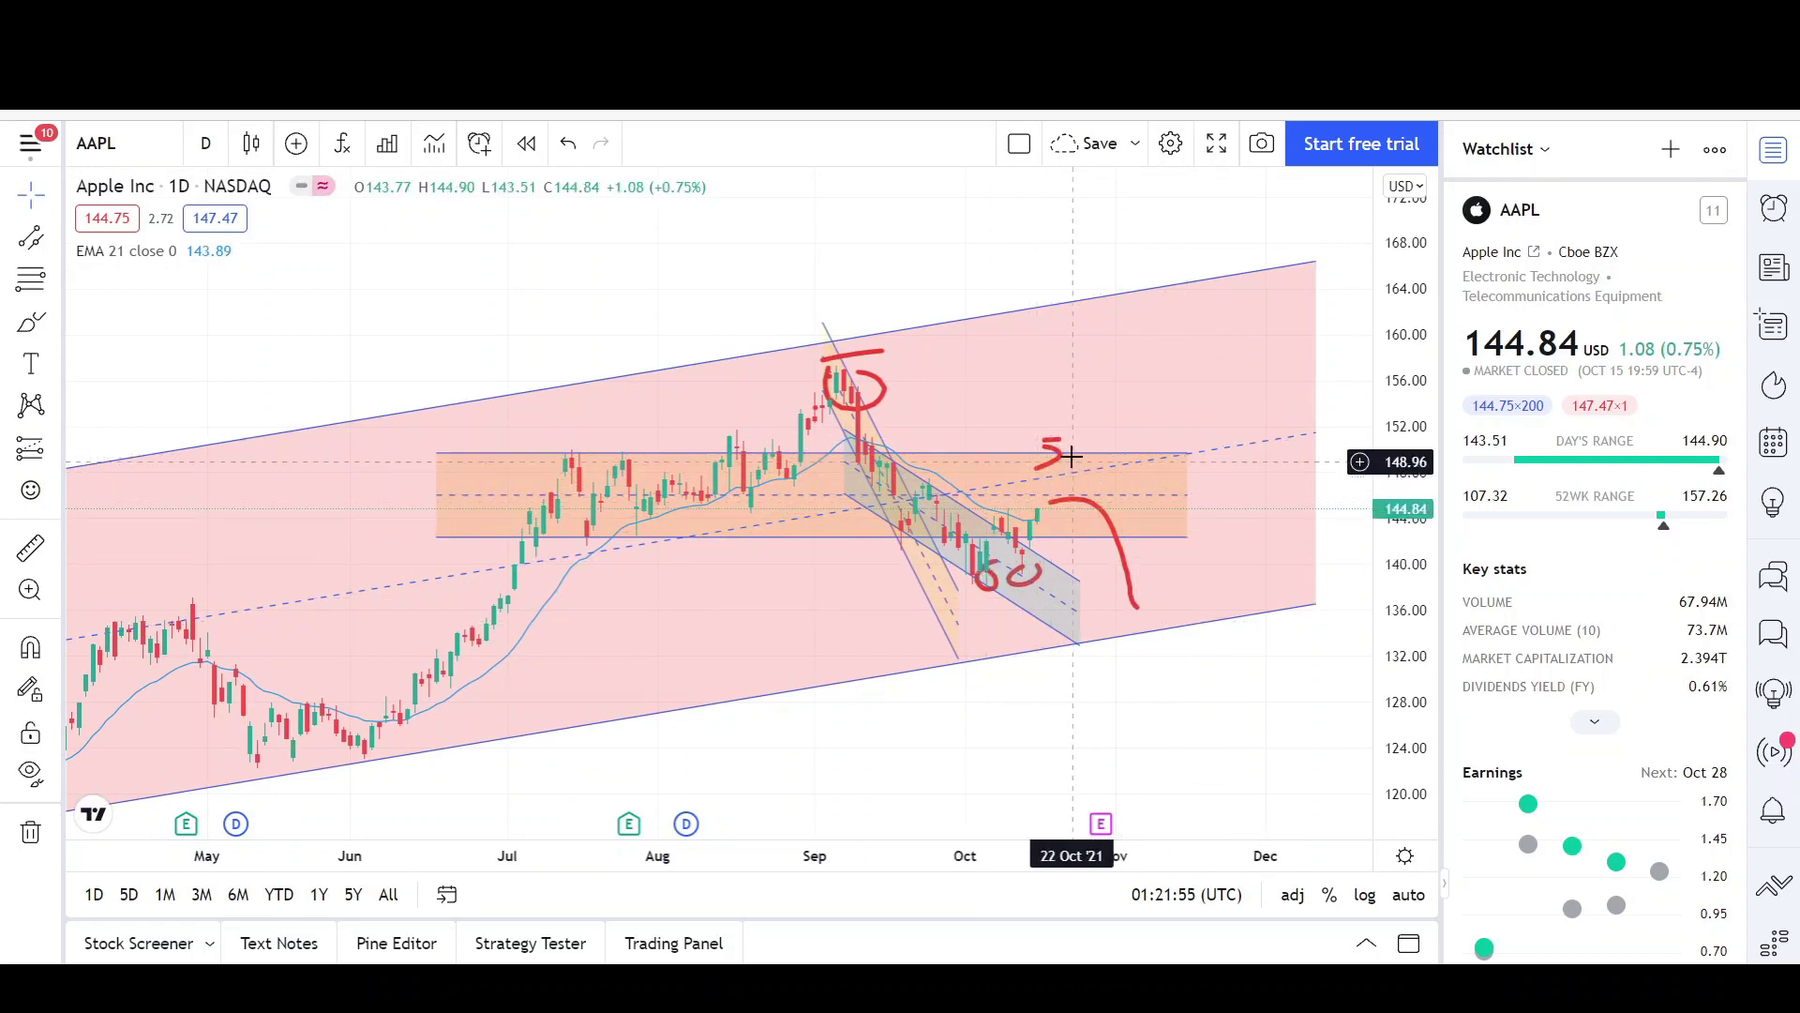
pyautogui.click(1078, 458)
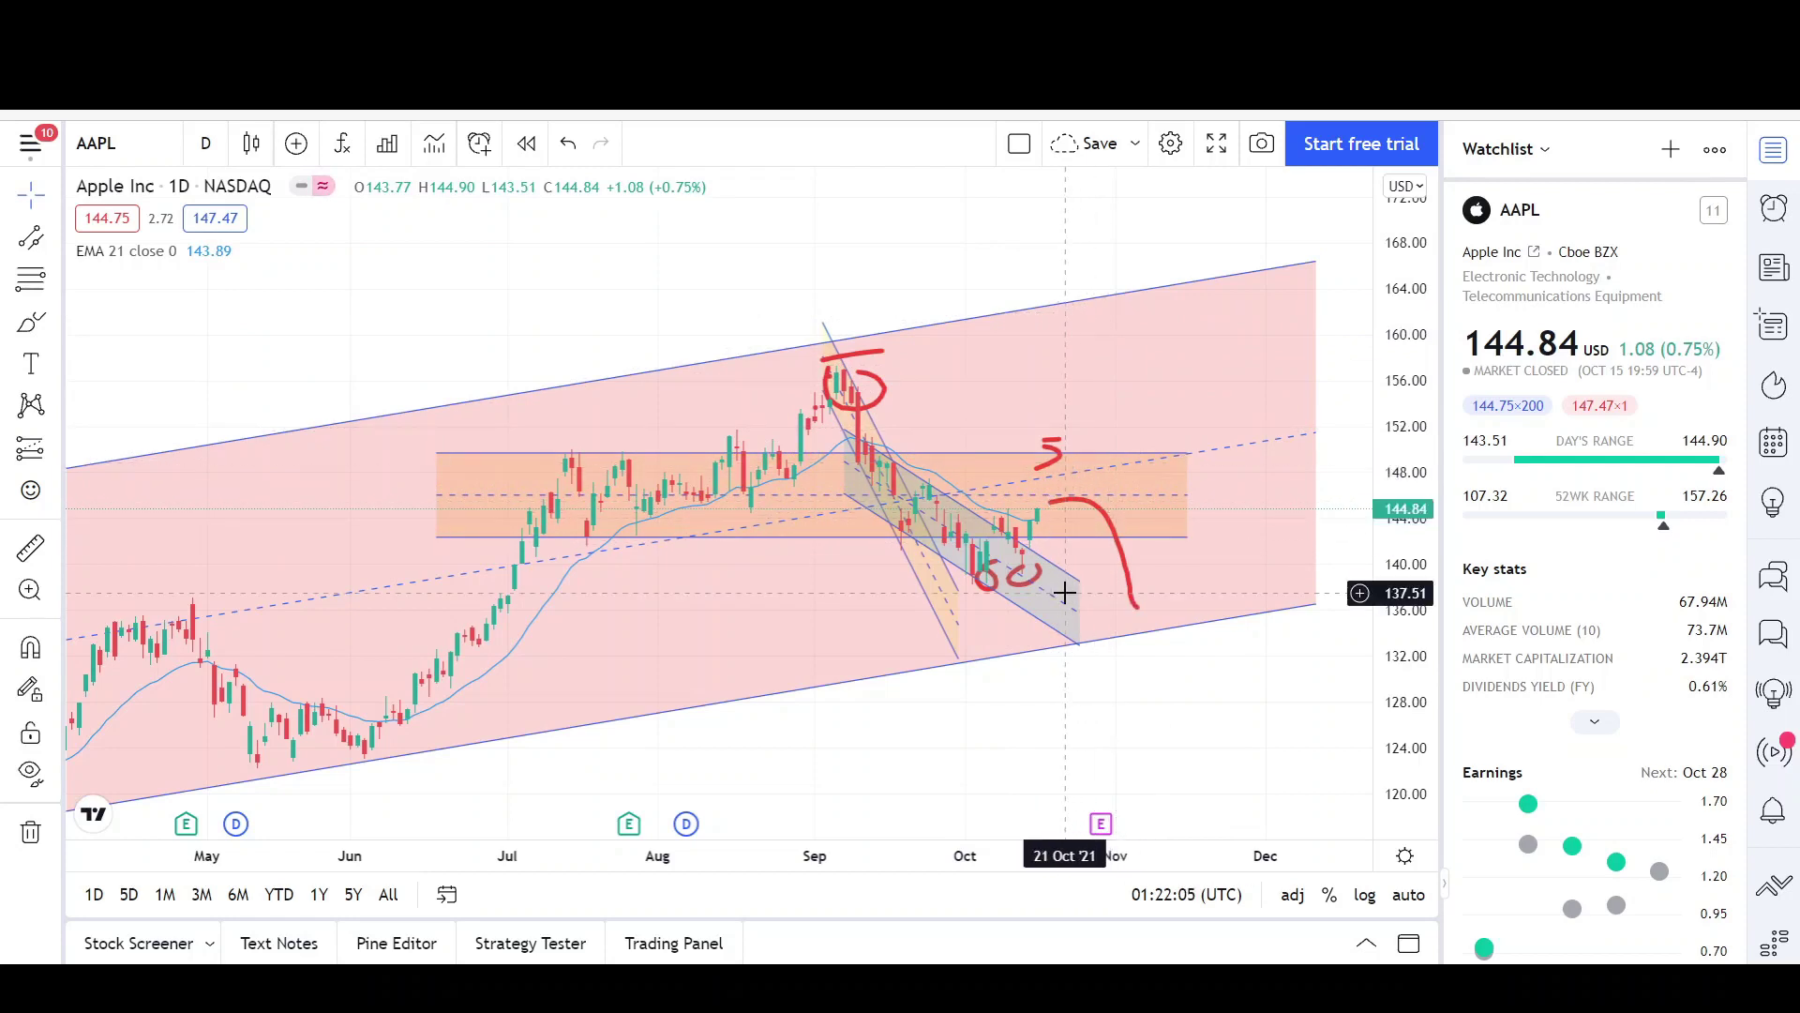
# - Switch AAPL to 1W weekly bars and circle the latest October pullback near 140 in red
pyautogui.write('1W')
pyautogui.press('Return')
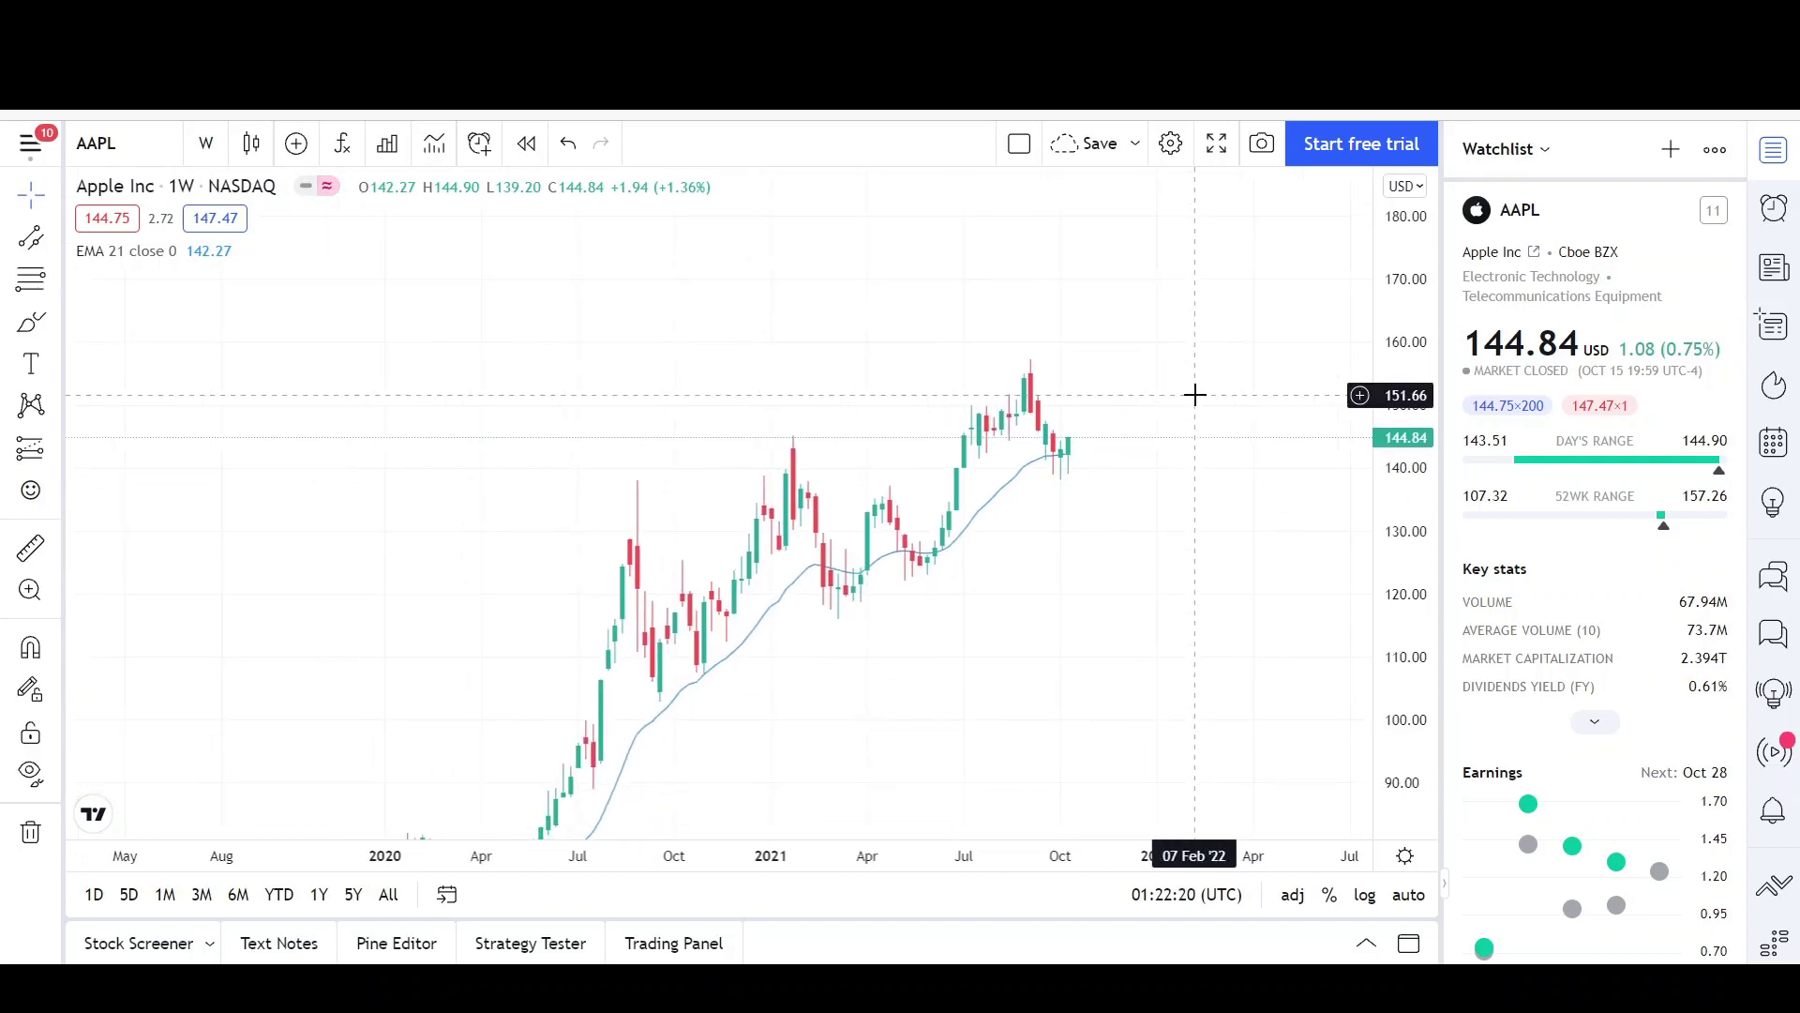
pyautogui.moveTo(1064, 868); pyautogui.dragTo(925, 905)
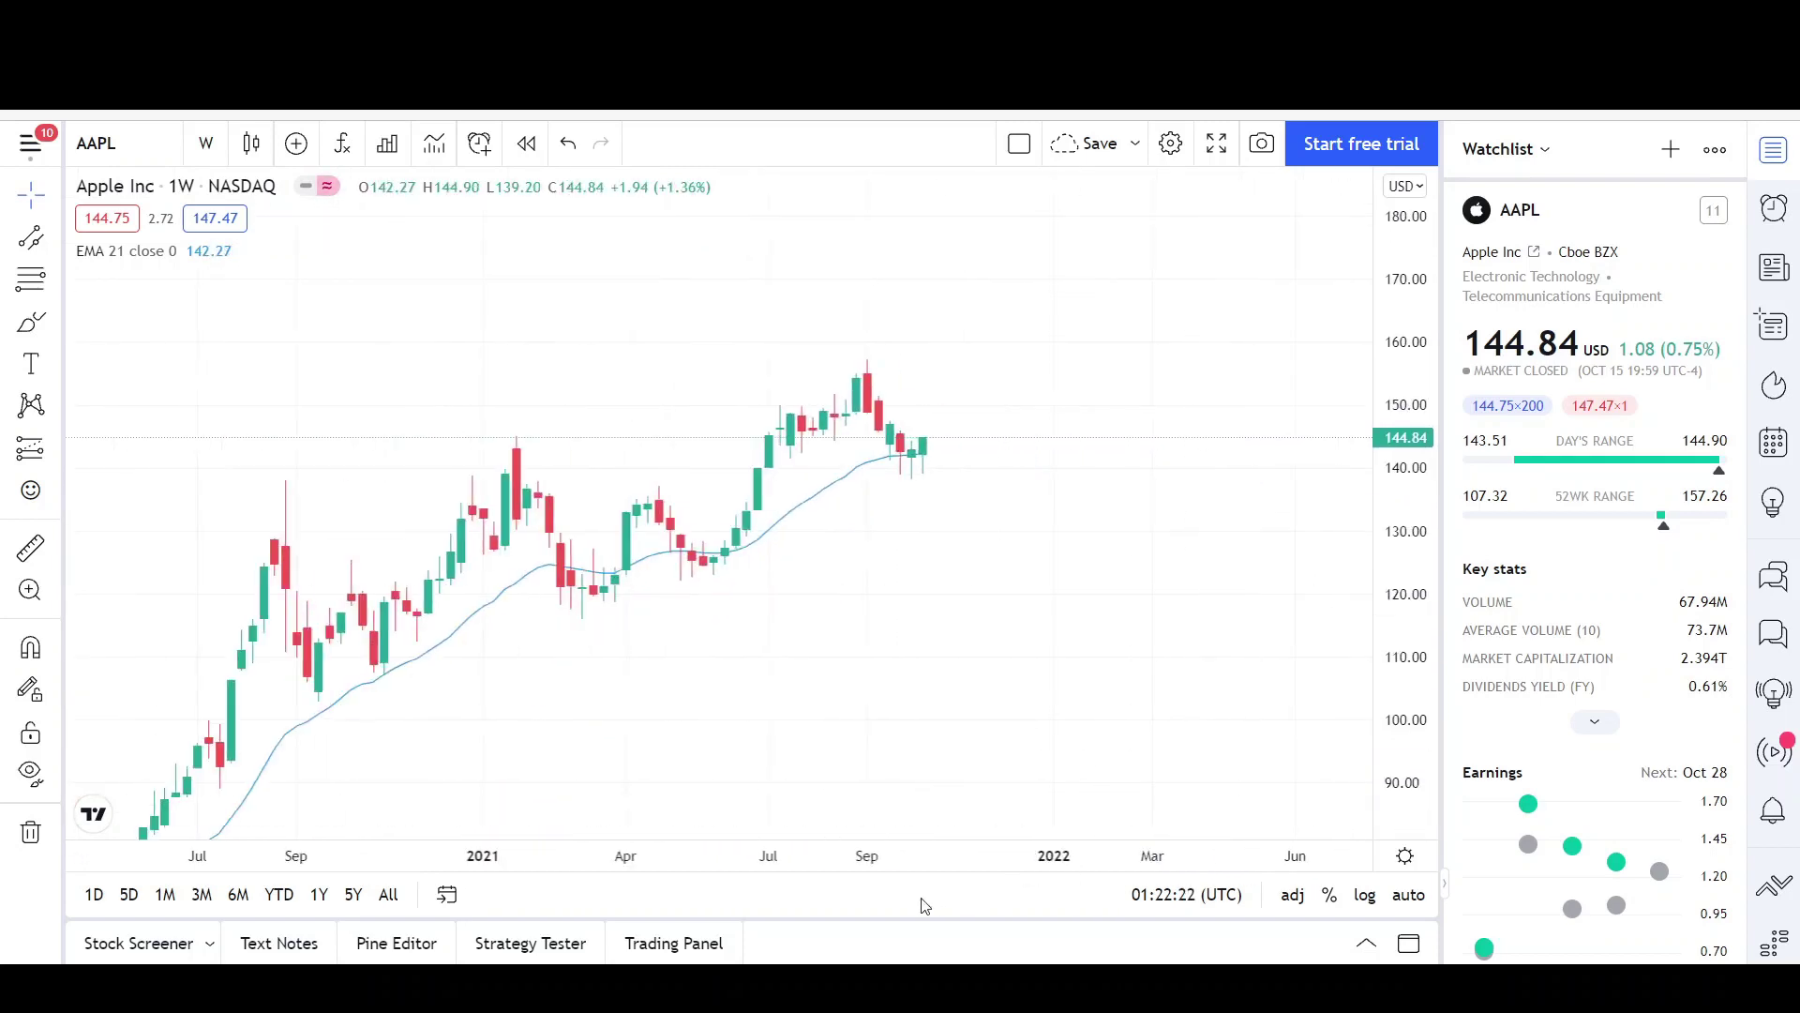
pyautogui.moveTo(939, 699); pyautogui.dragTo(981, 727)
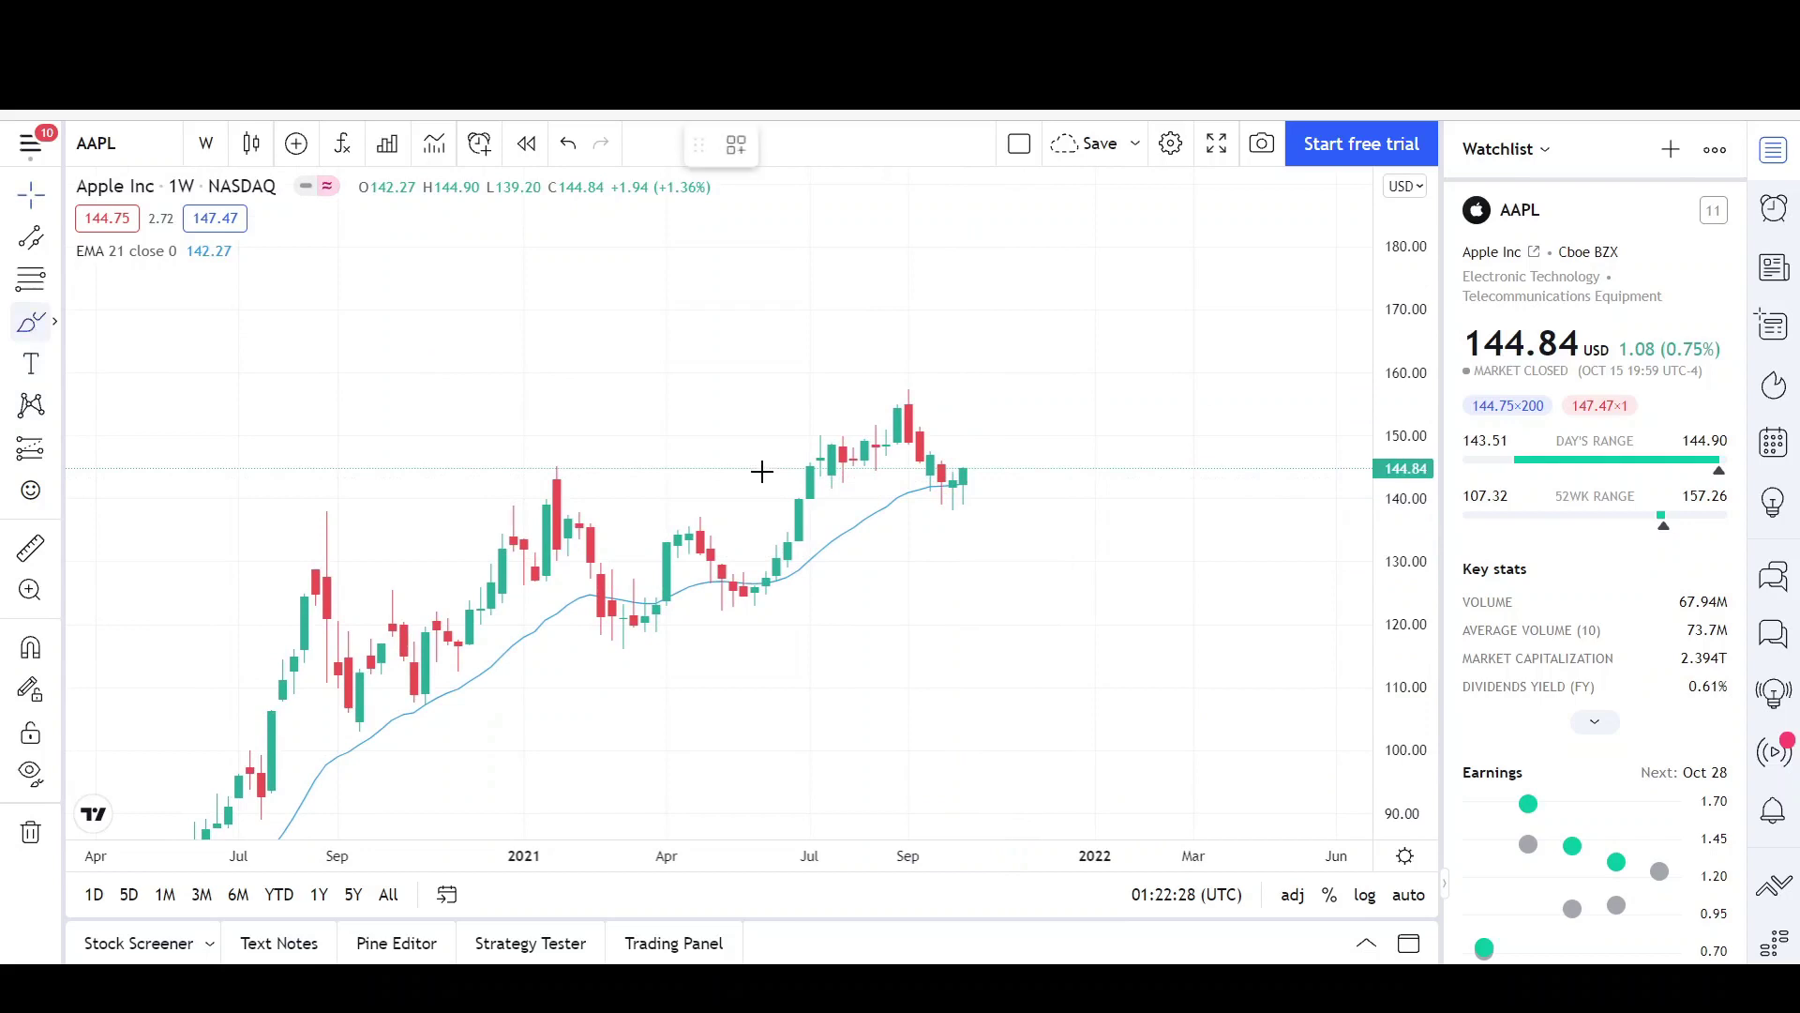
pyautogui.moveTo(968, 469)
pyautogui.mouseDown()
pyautogui.moveTo(933, 473)
pyautogui.moveTo(985, 463)
pyautogui.moveTo(966, 466)
pyautogui.mouseUp()
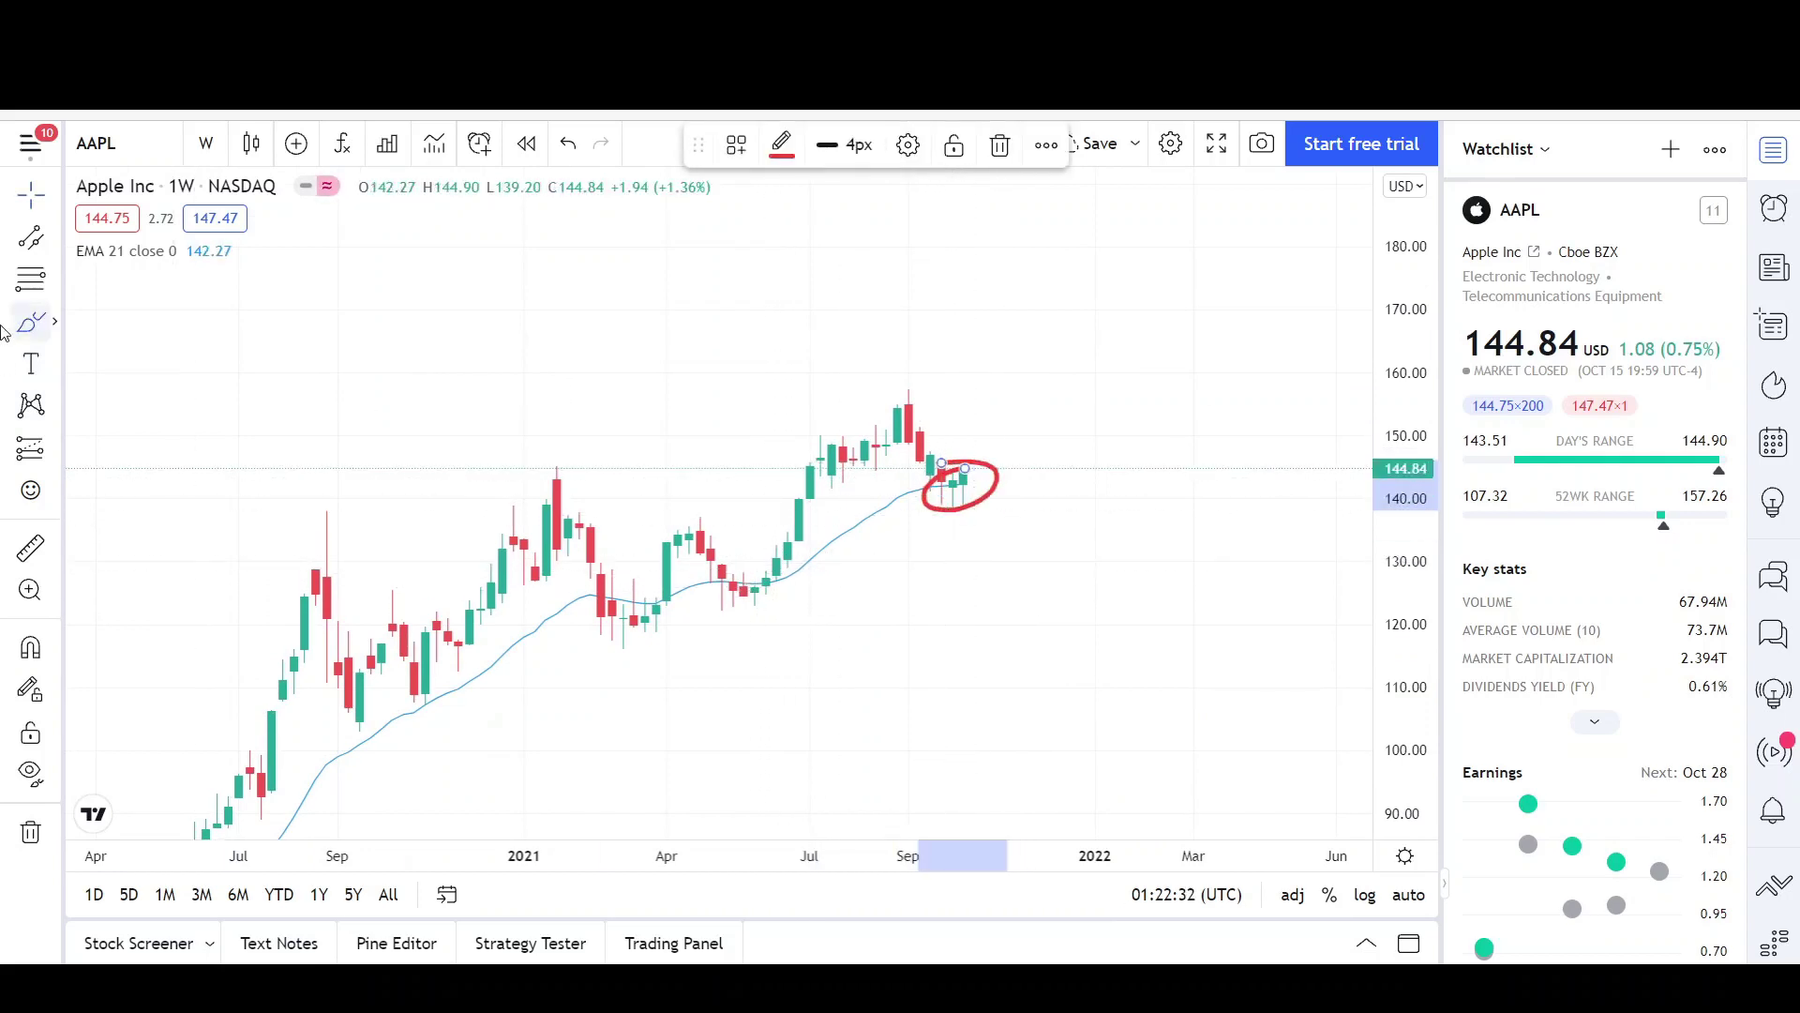
# - Draw a descending parallel channel from the September high, widening it to below the pullback
pyautogui.click(32, 240)
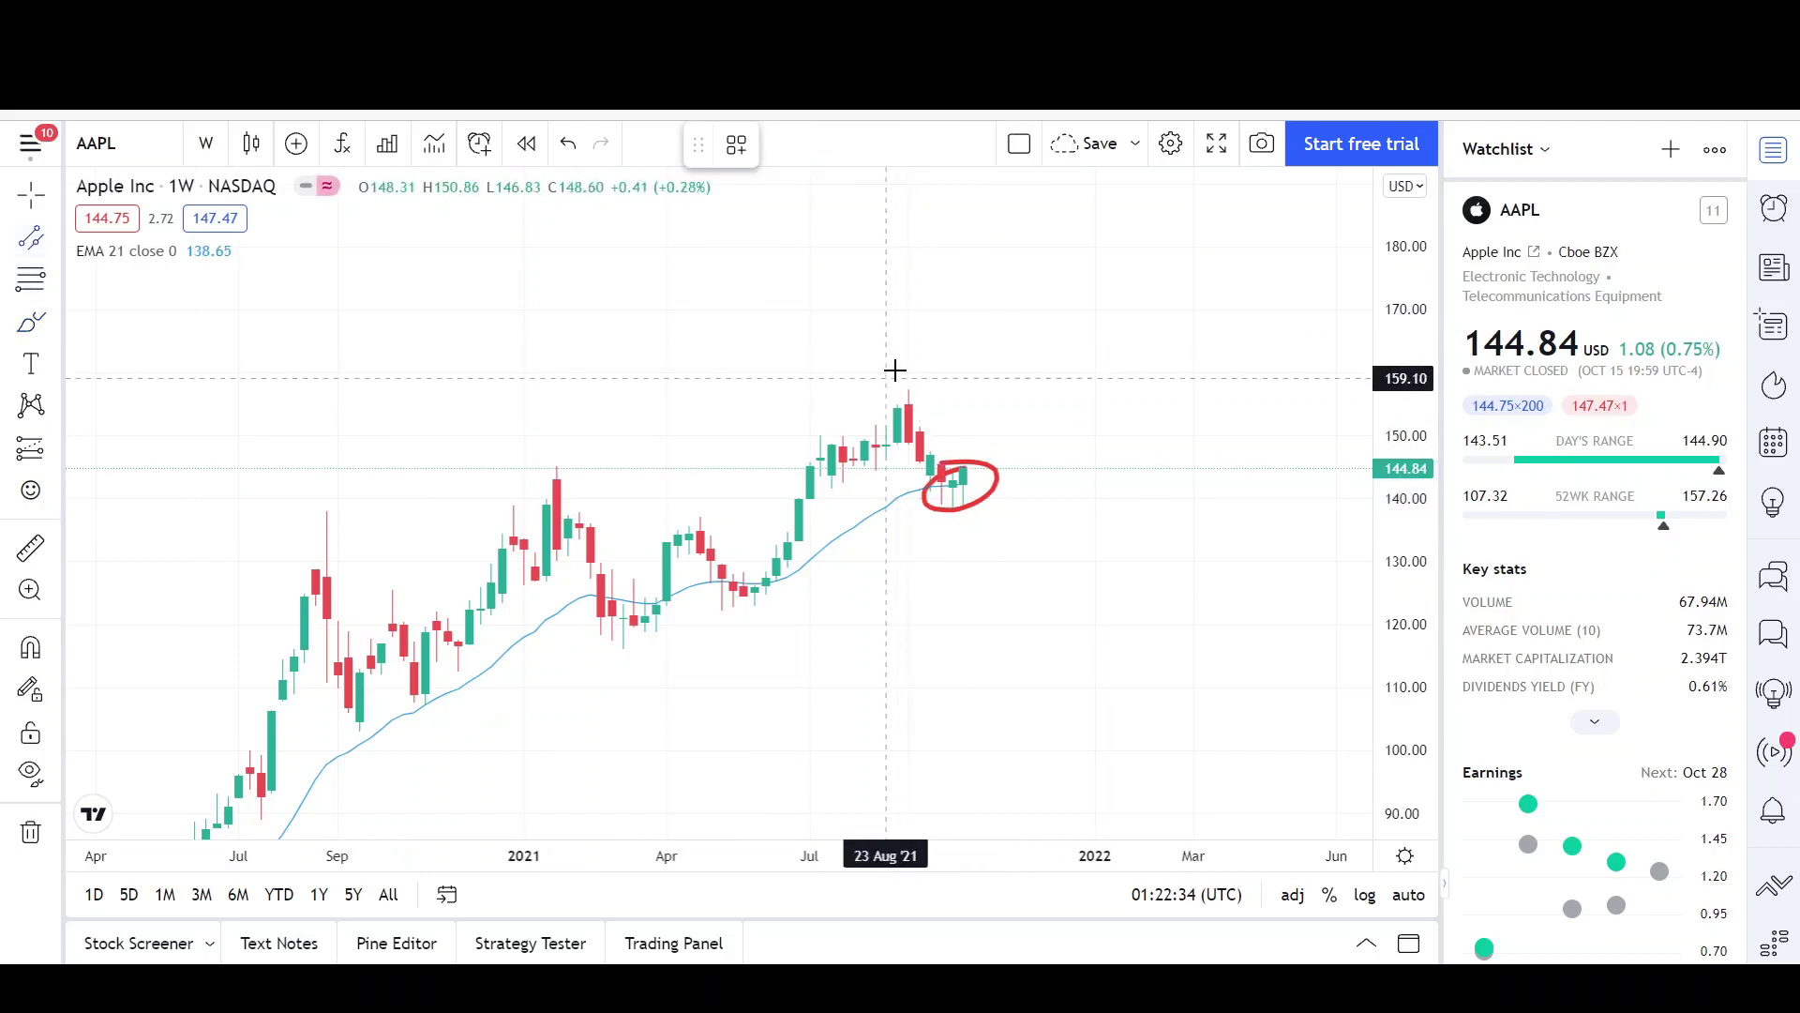
pyautogui.moveTo(894, 364); pyautogui.dragTo(974, 554)
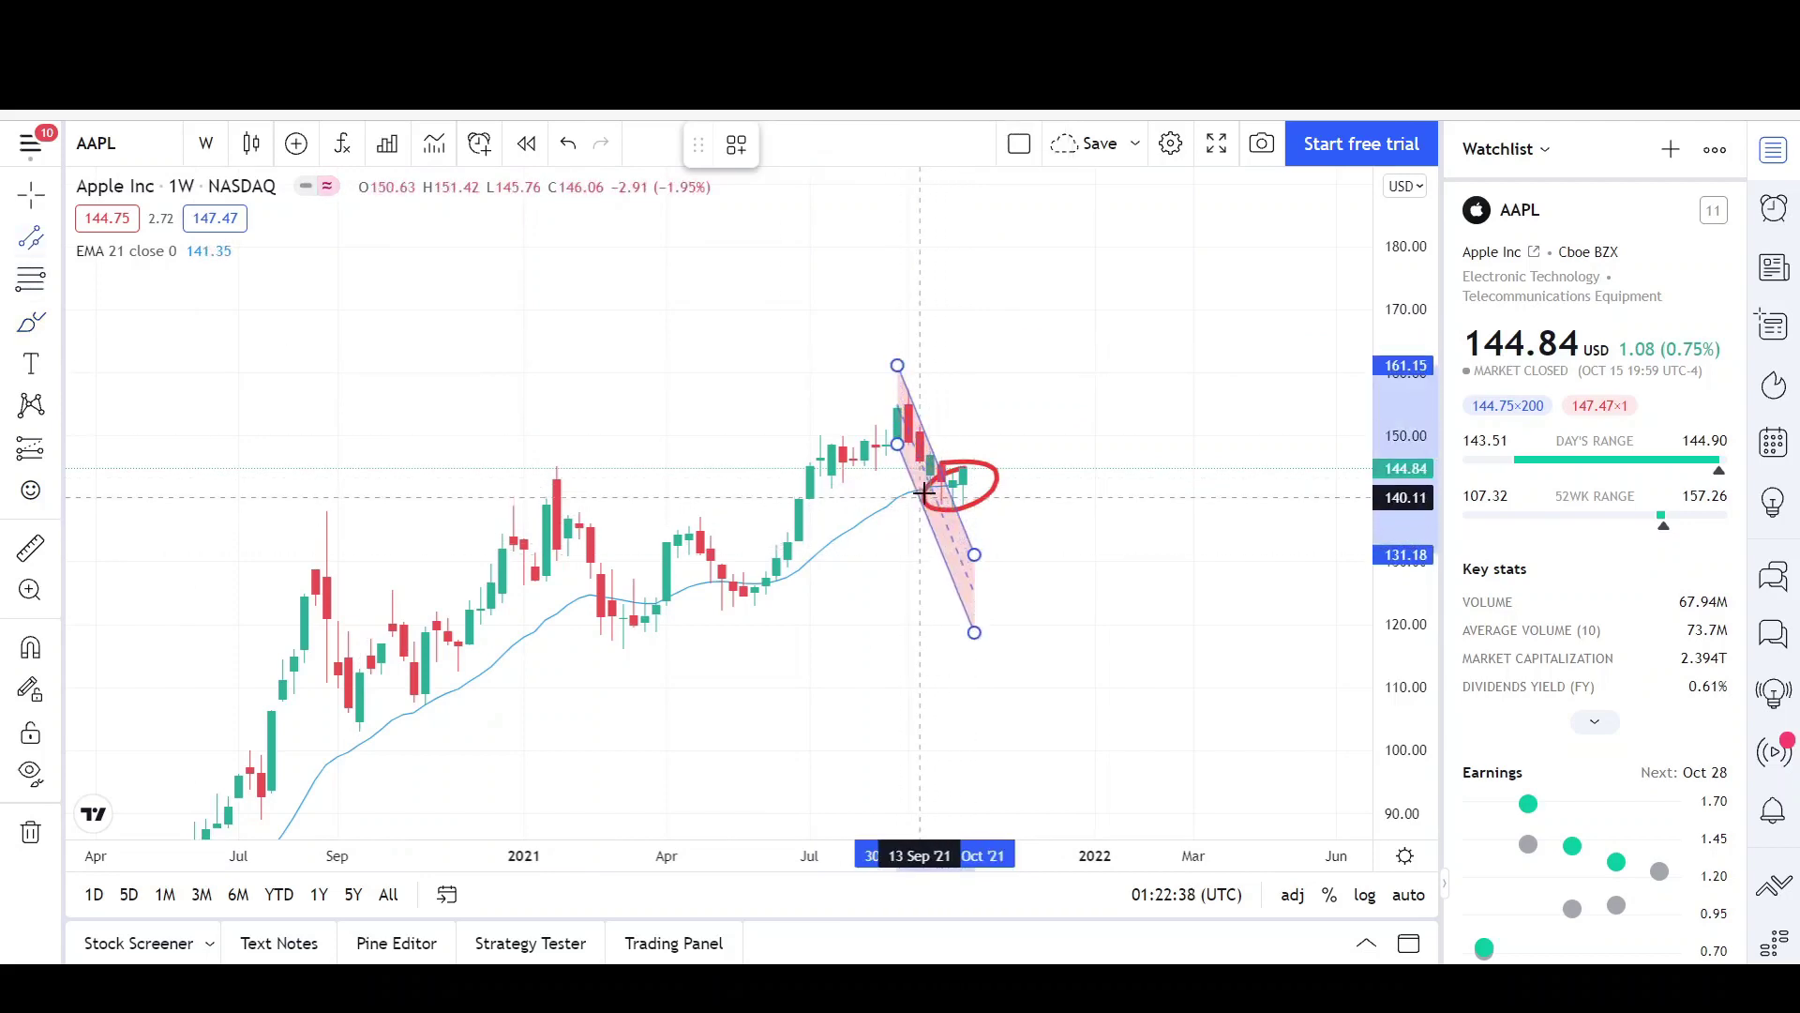
pyautogui.click(928, 491)
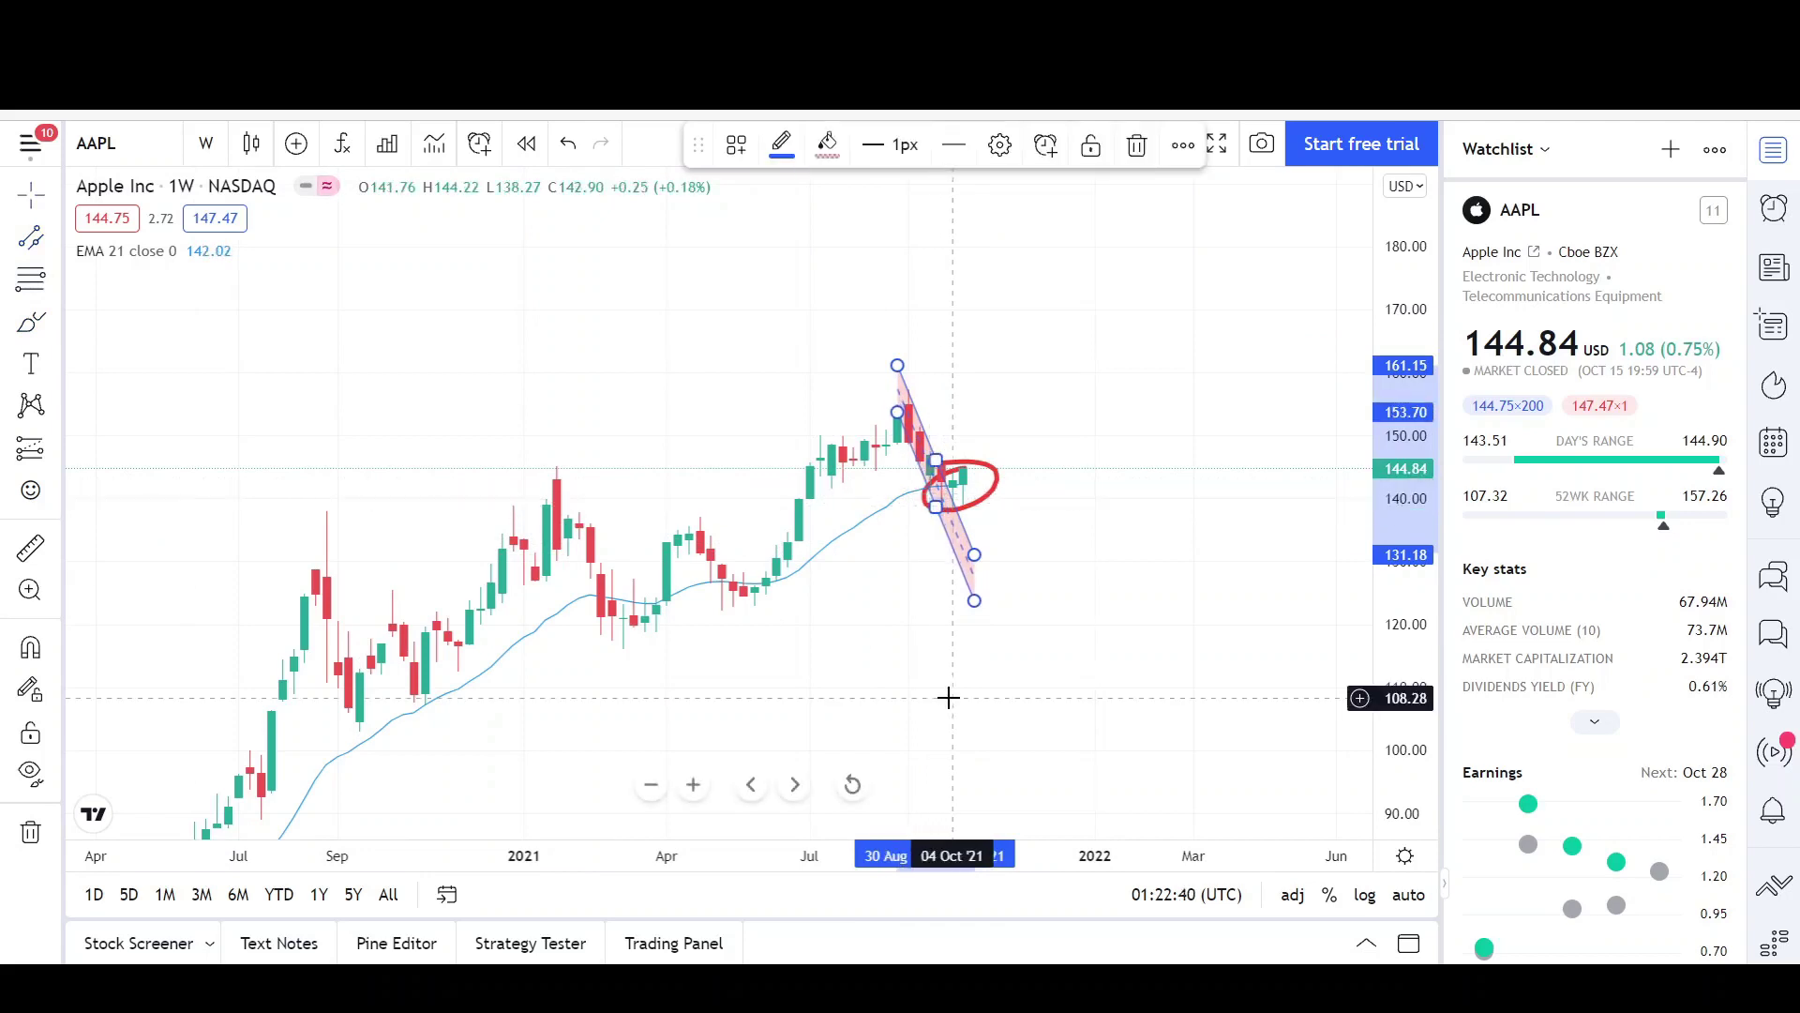
pyautogui.scroll(4, 948, 695)
pyautogui.click(49, 195)
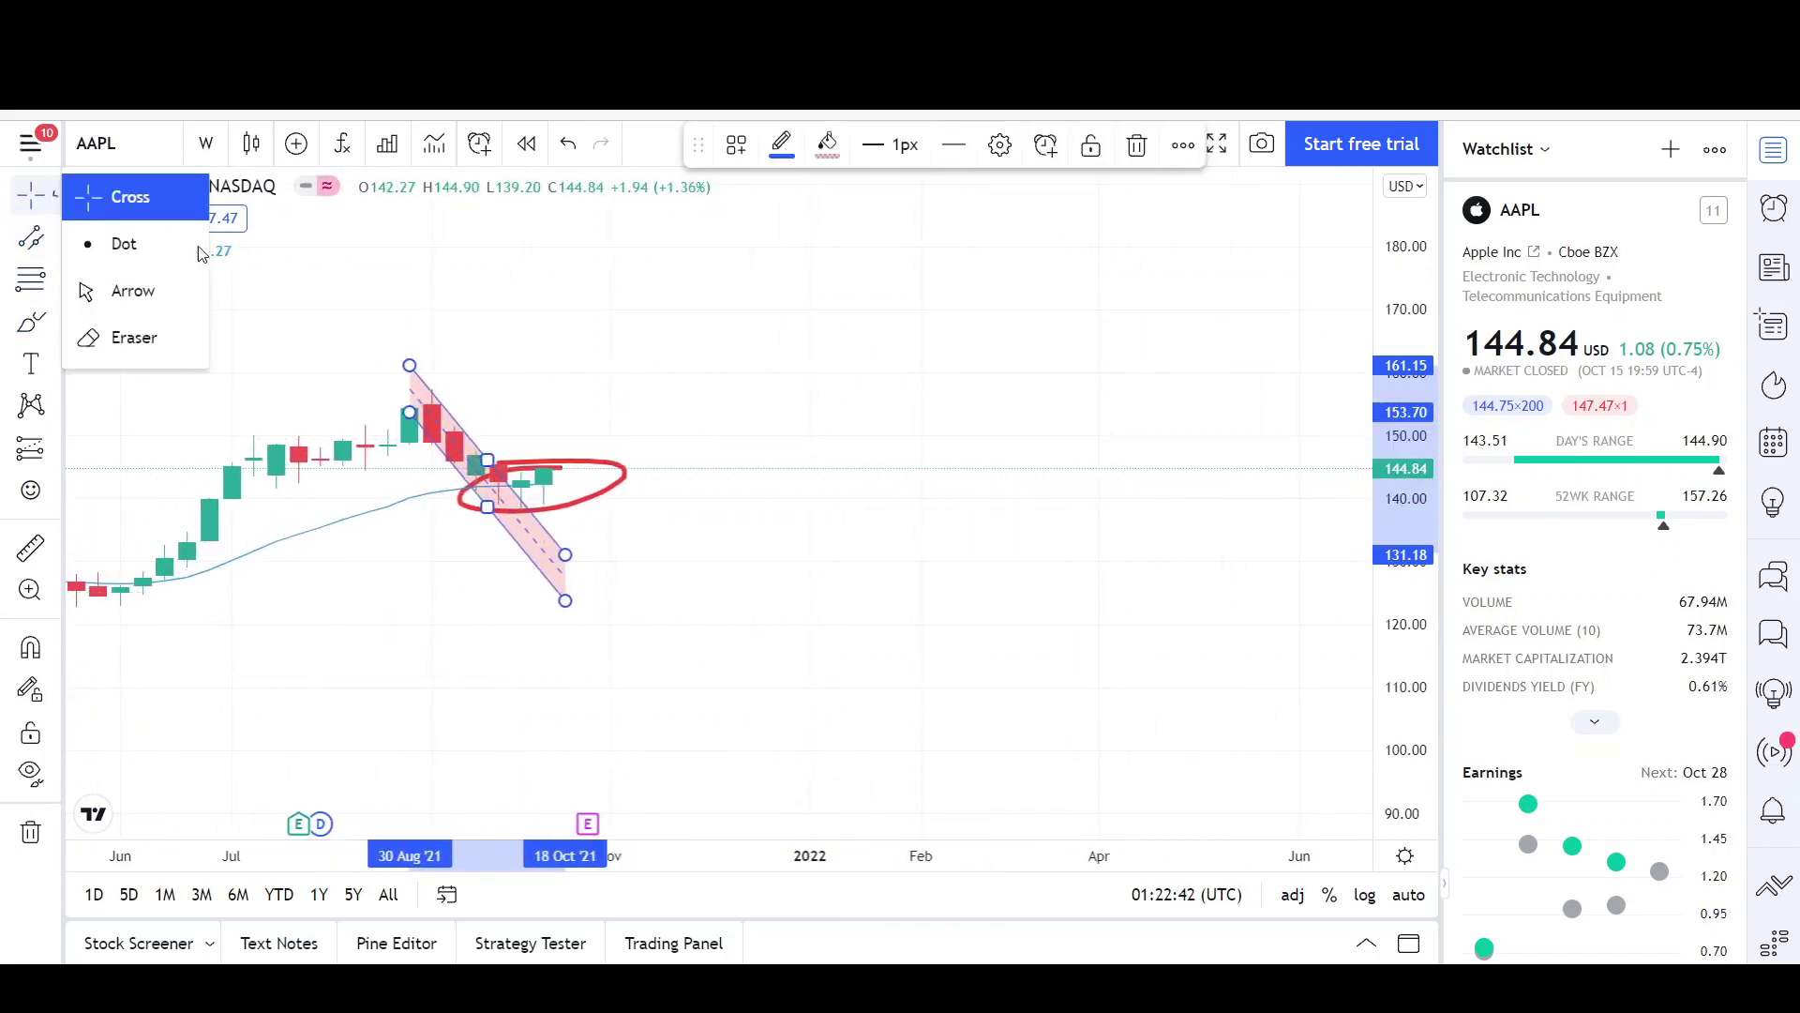
pyautogui.click(949, 349)
# - Zoom out and pan the weekly chart until AAPL's 2020–2022 rally shows beside the channel
pyautogui.hscroll(-5, 954, 507)
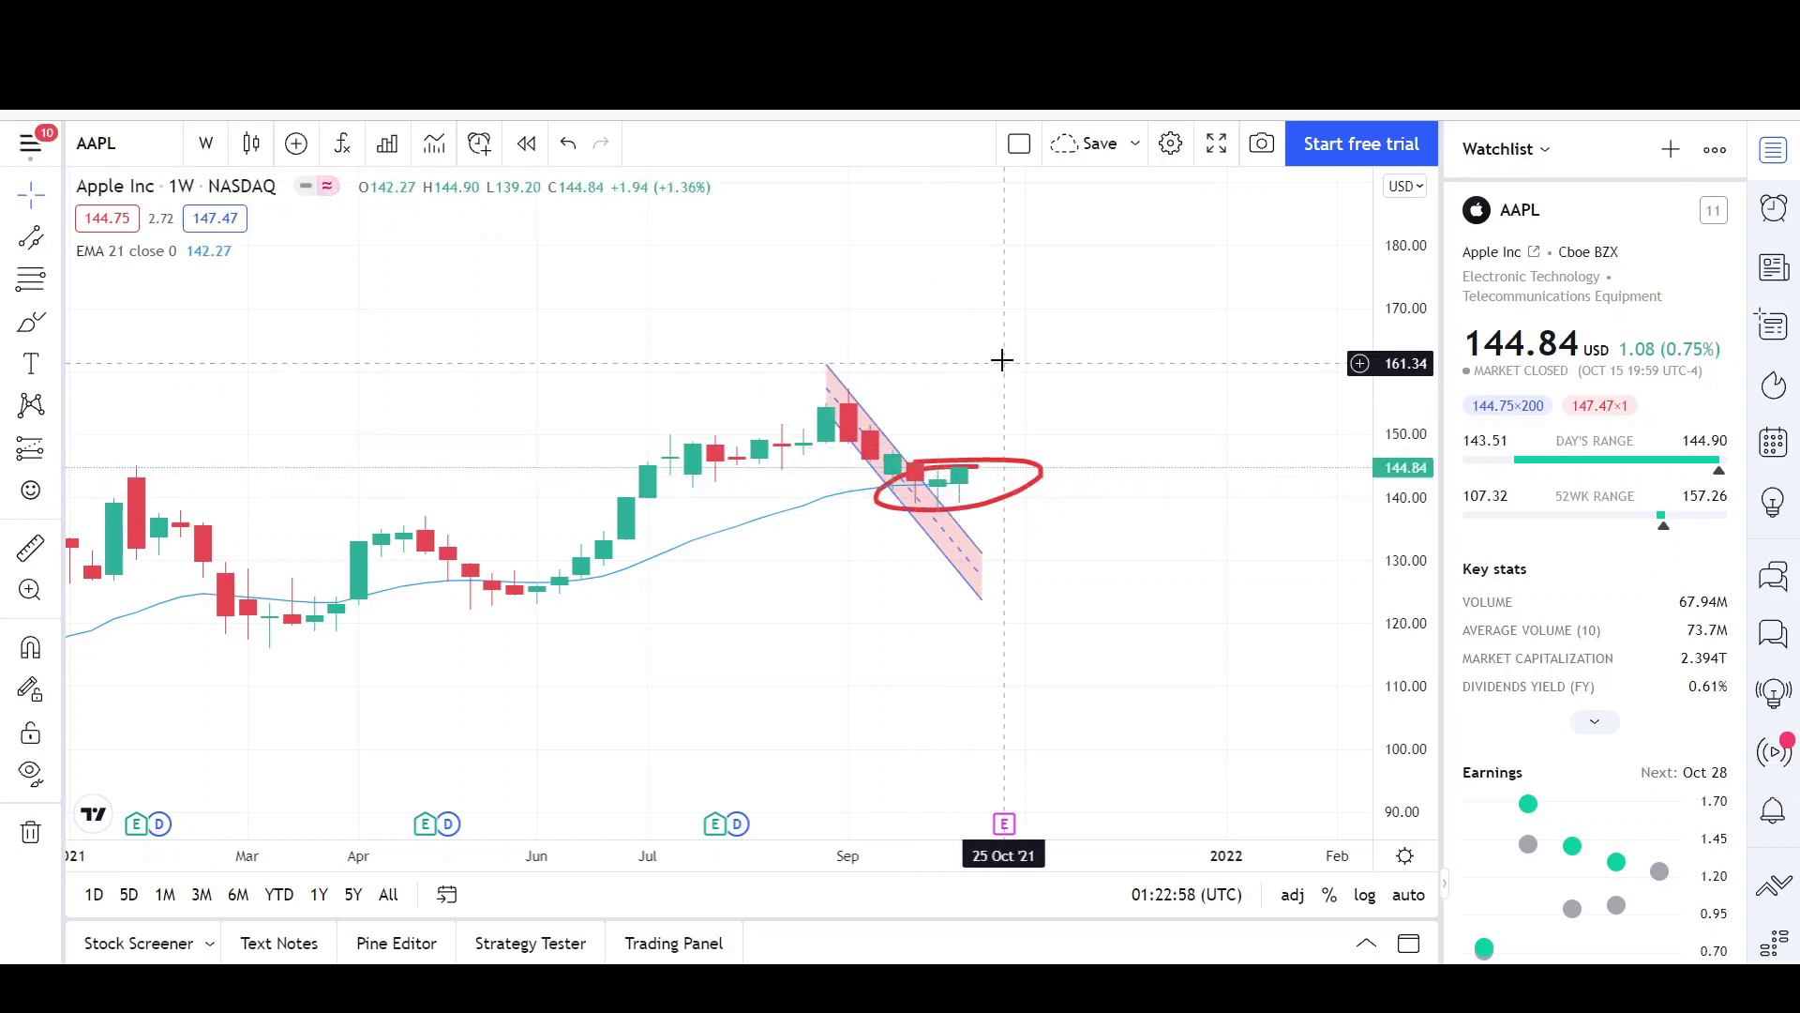
pyautogui.scroll(-5, 1025, 824)
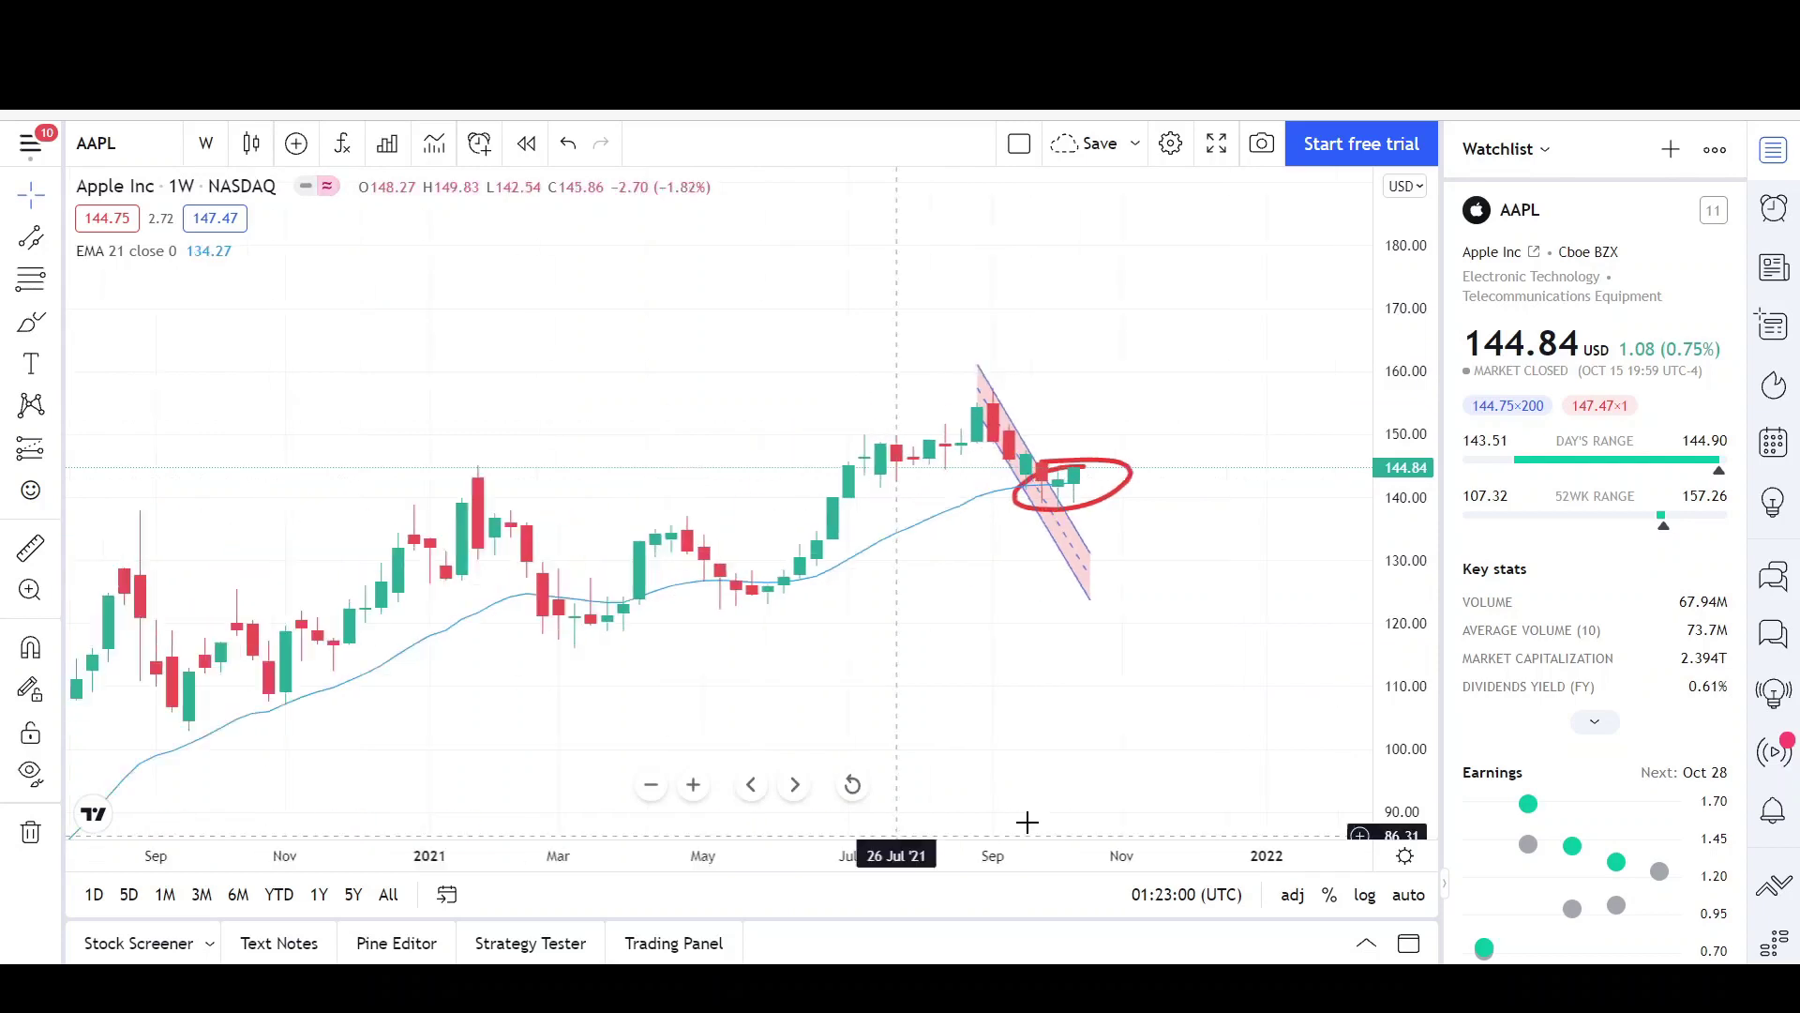
pyautogui.moveTo(1071, 702); pyautogui.dragTo(925, 623)
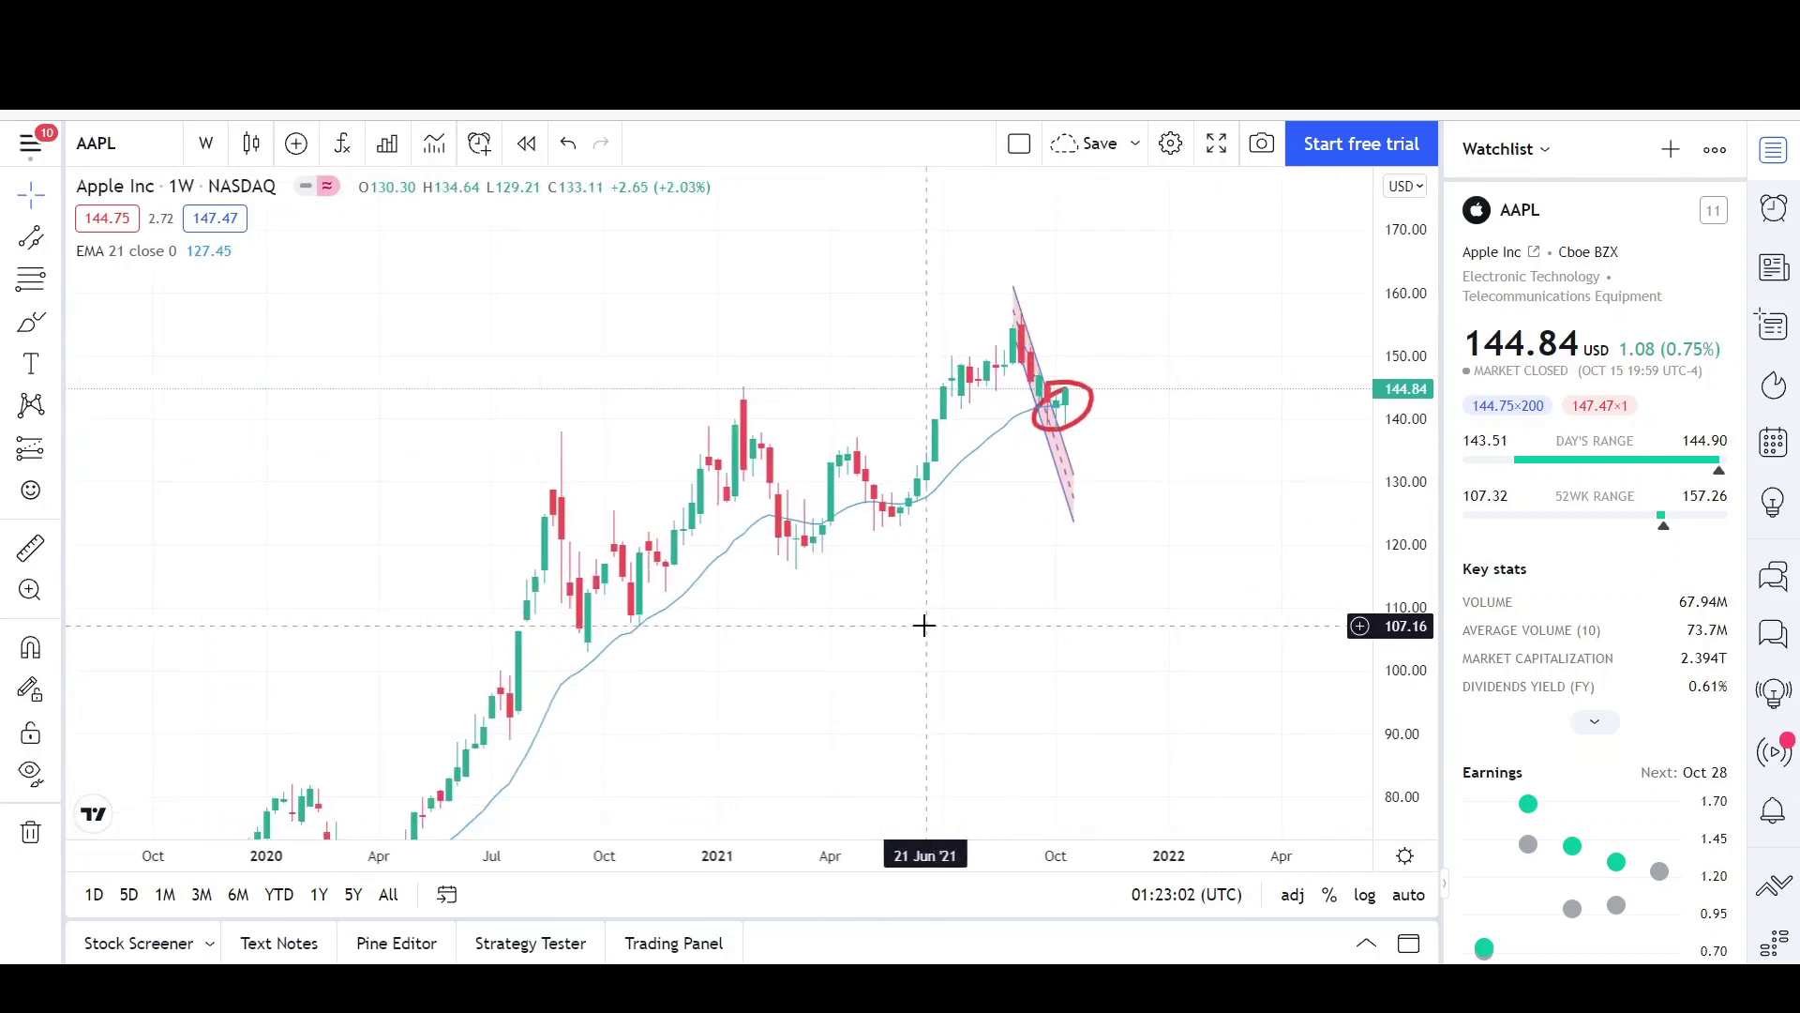
pyautogui.moveTo(1166, 567); pyautogui.dragTo(1037, 587)
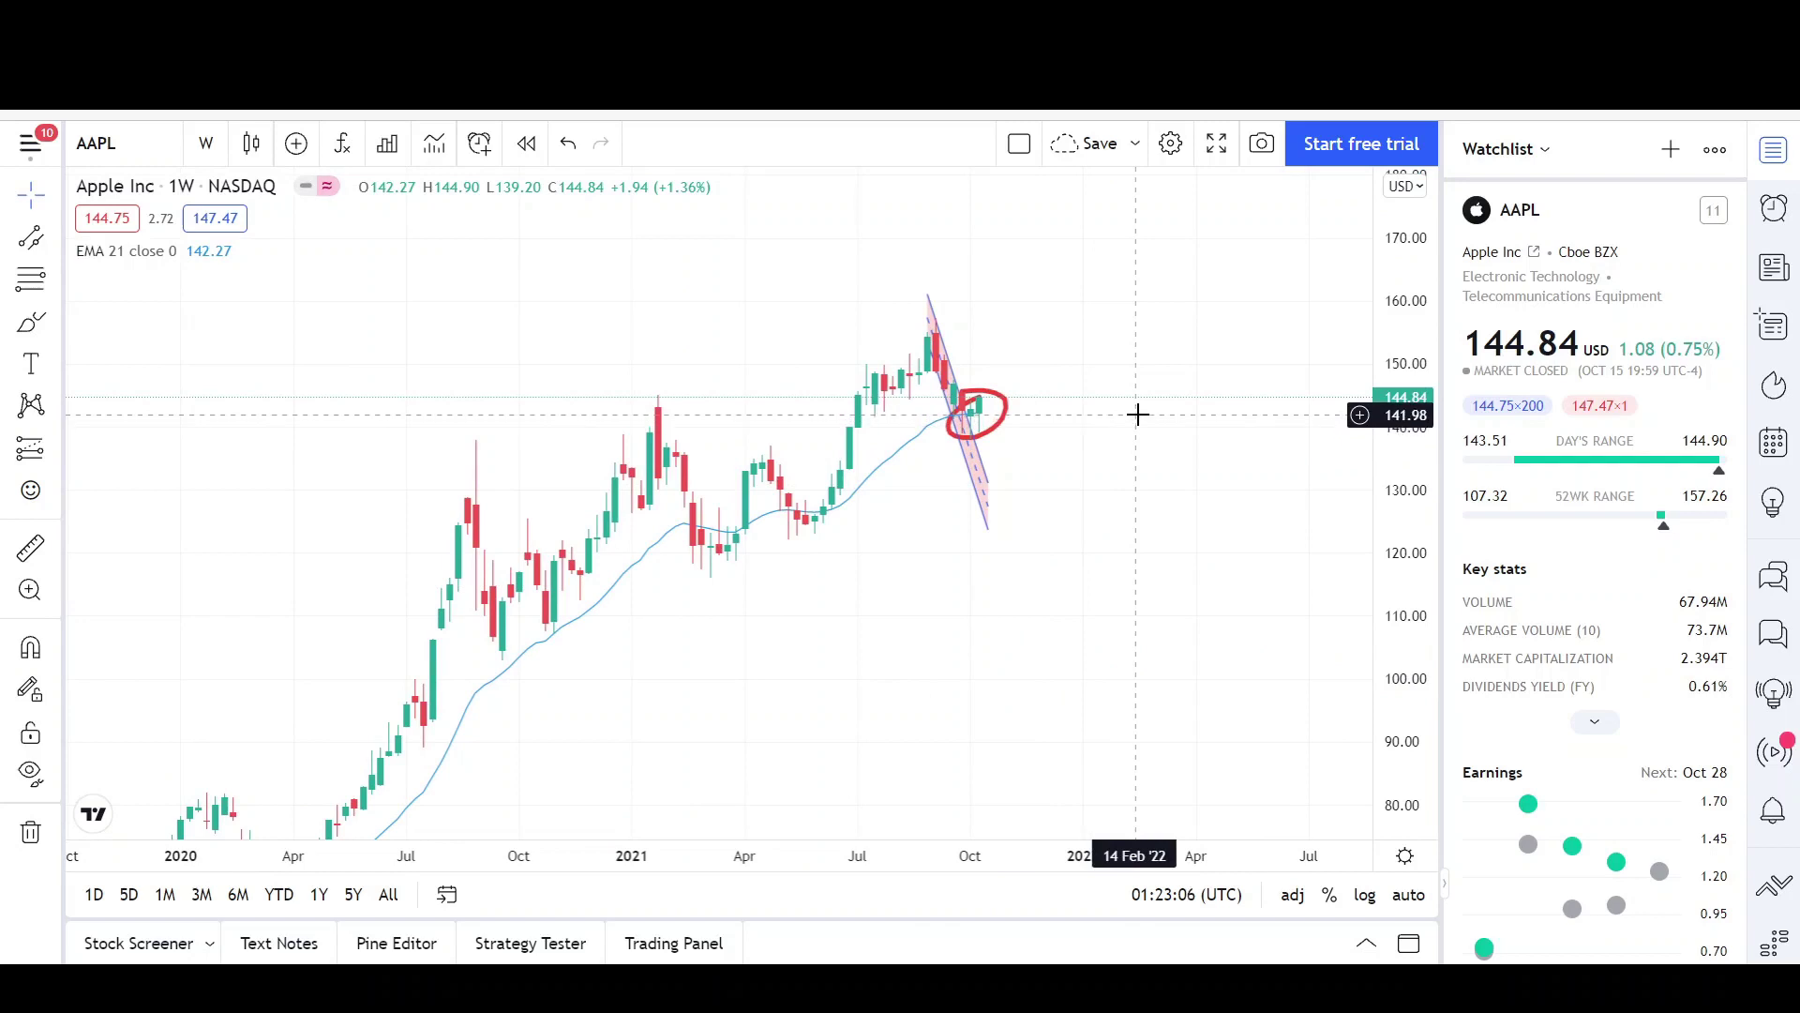
pyautogui.moveTo(968, 658); pyautogui.dragTo(1175, 492)
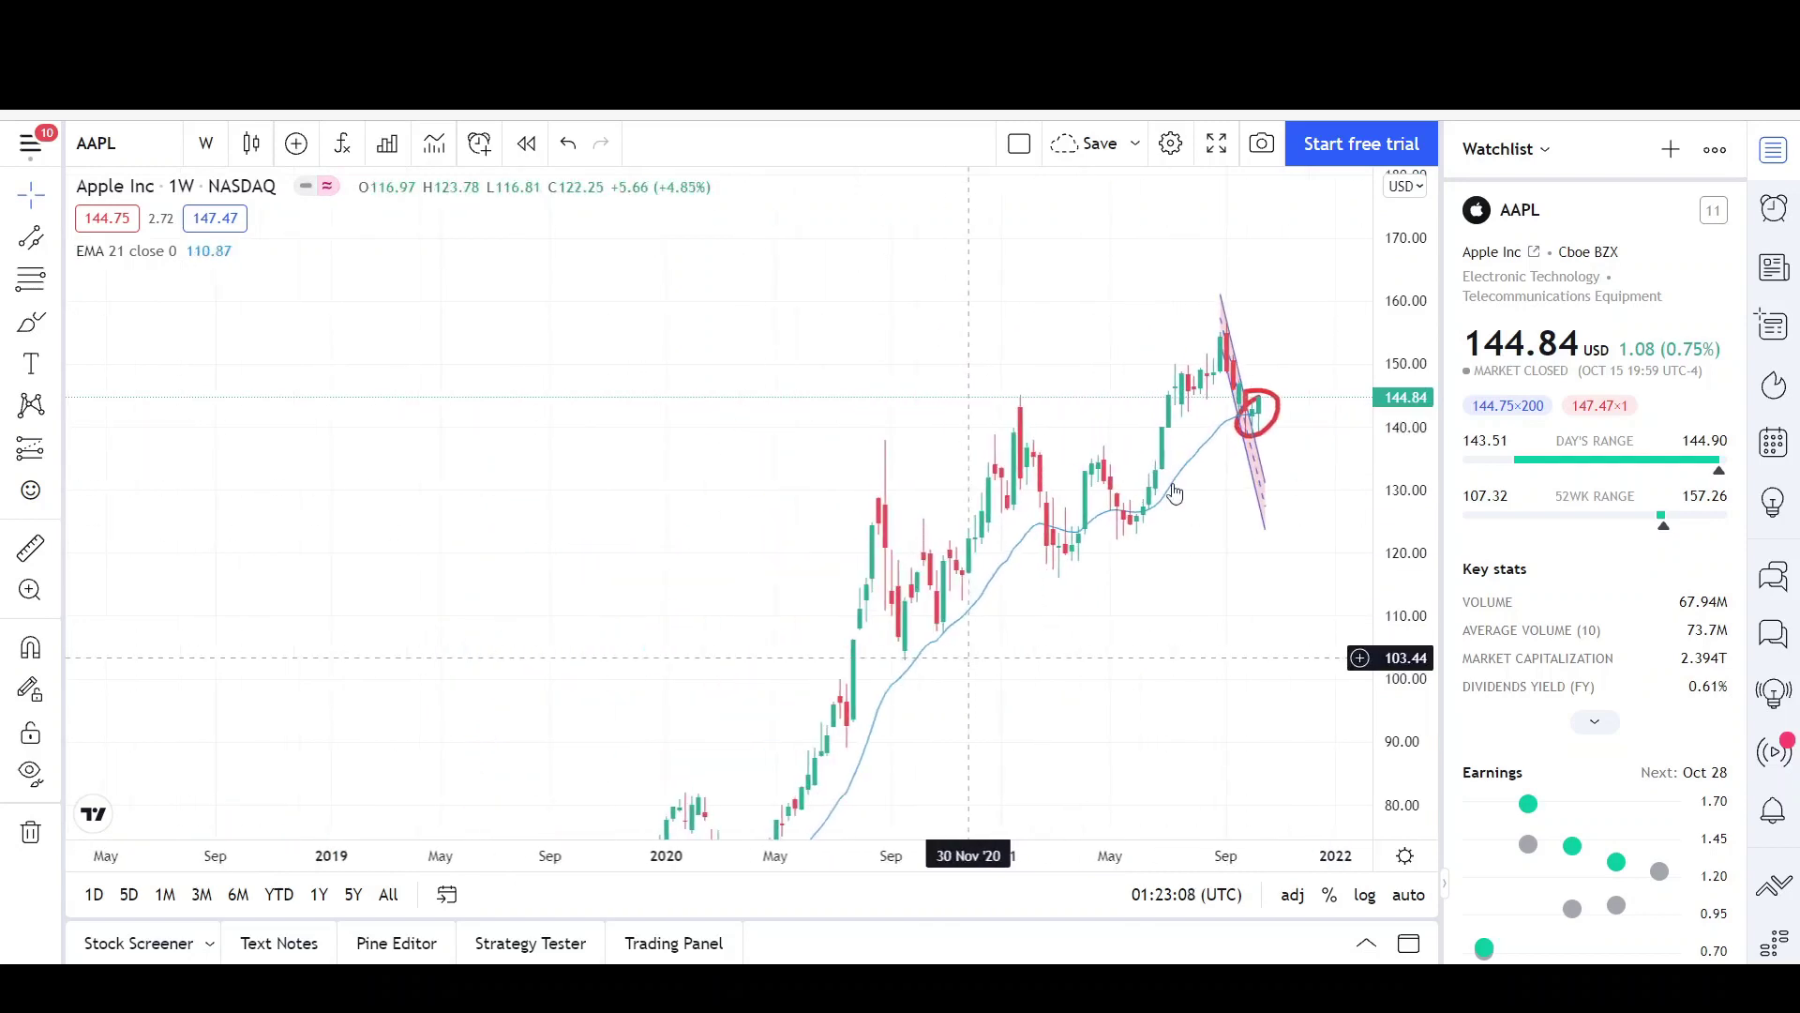
pyautogui.moveTo(1210, 641); pyautogui.dragTo(1055, 703)
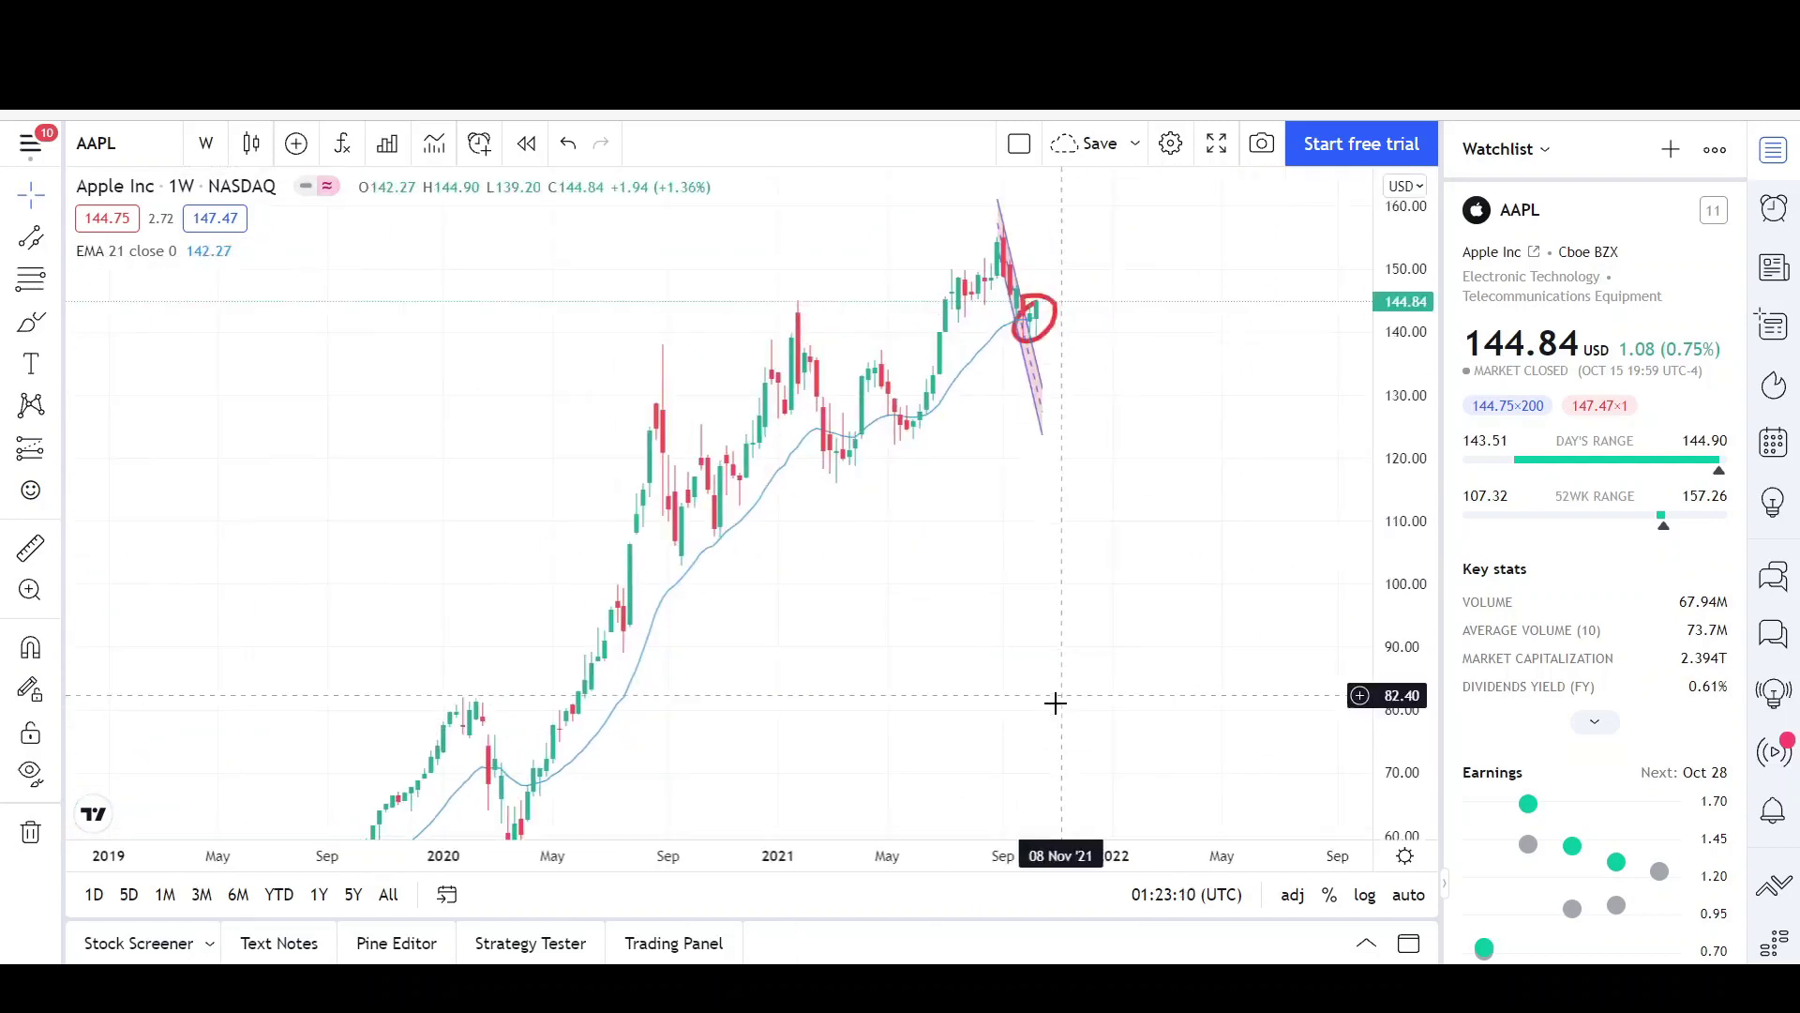
pyautogui.moveTo(1129, 566); pyautogui.dragTo(1054, 671)
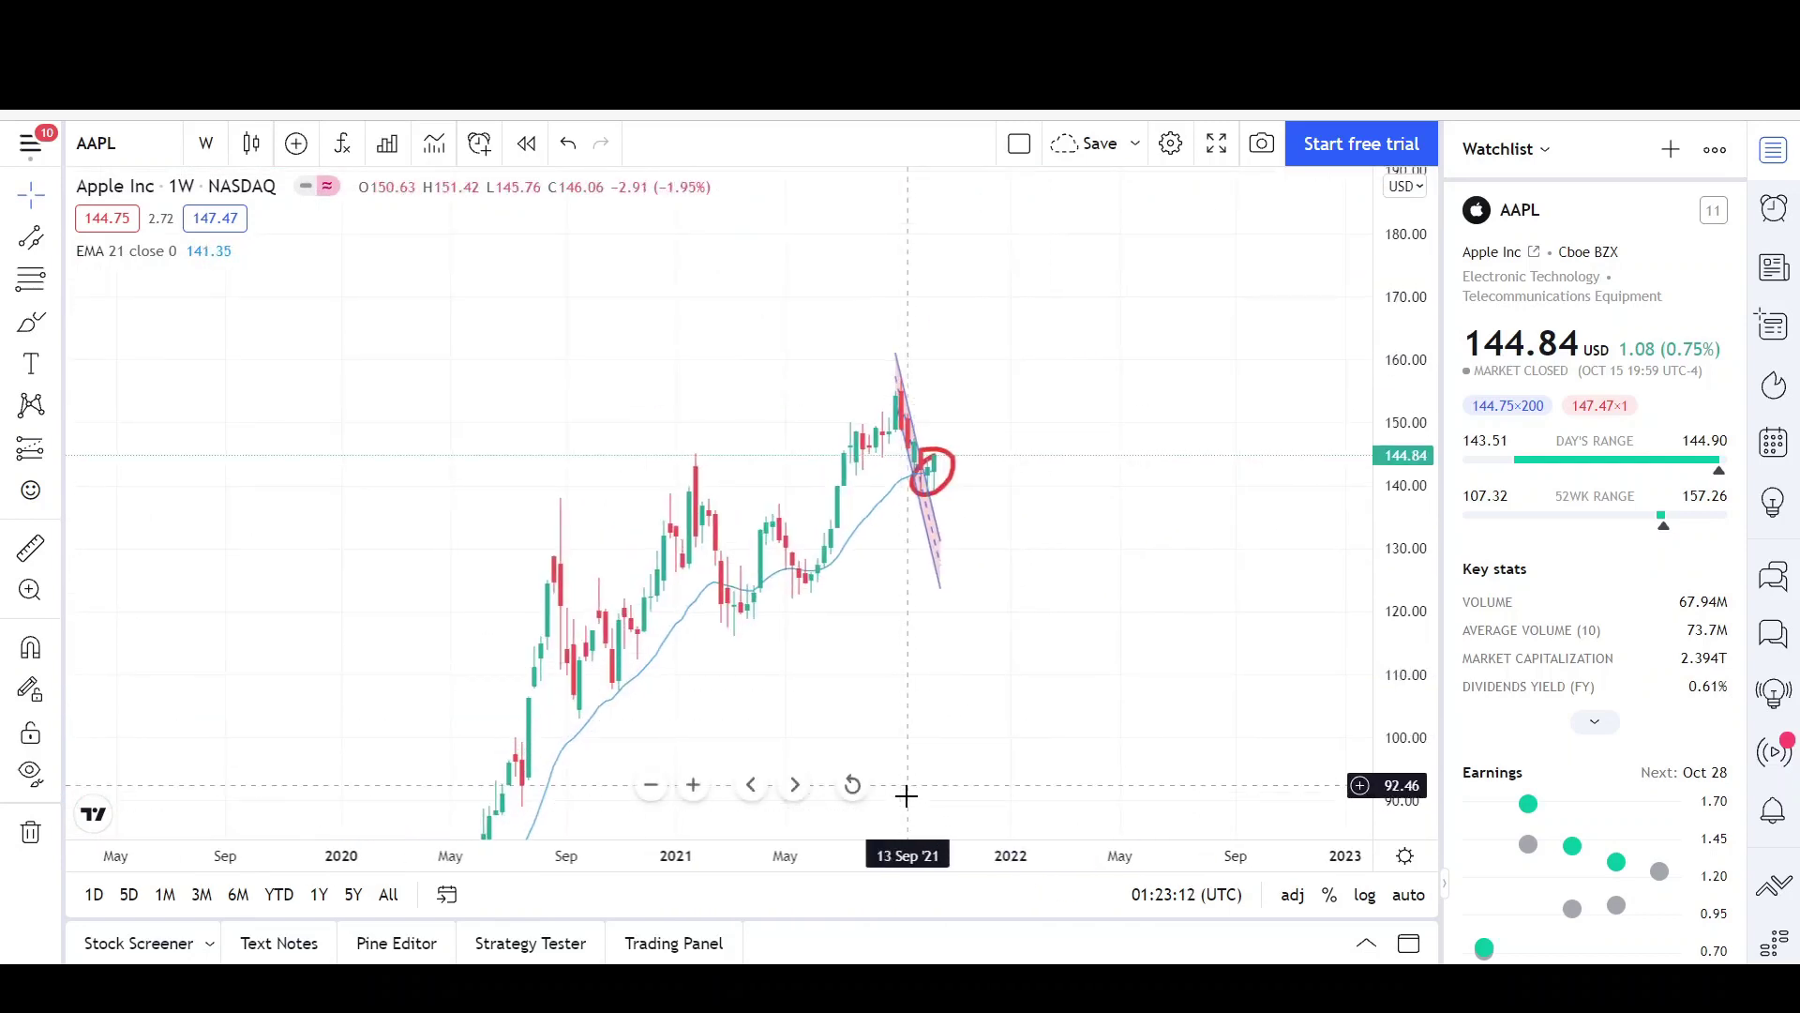
pyautogui.scroll(3, 867, 750)
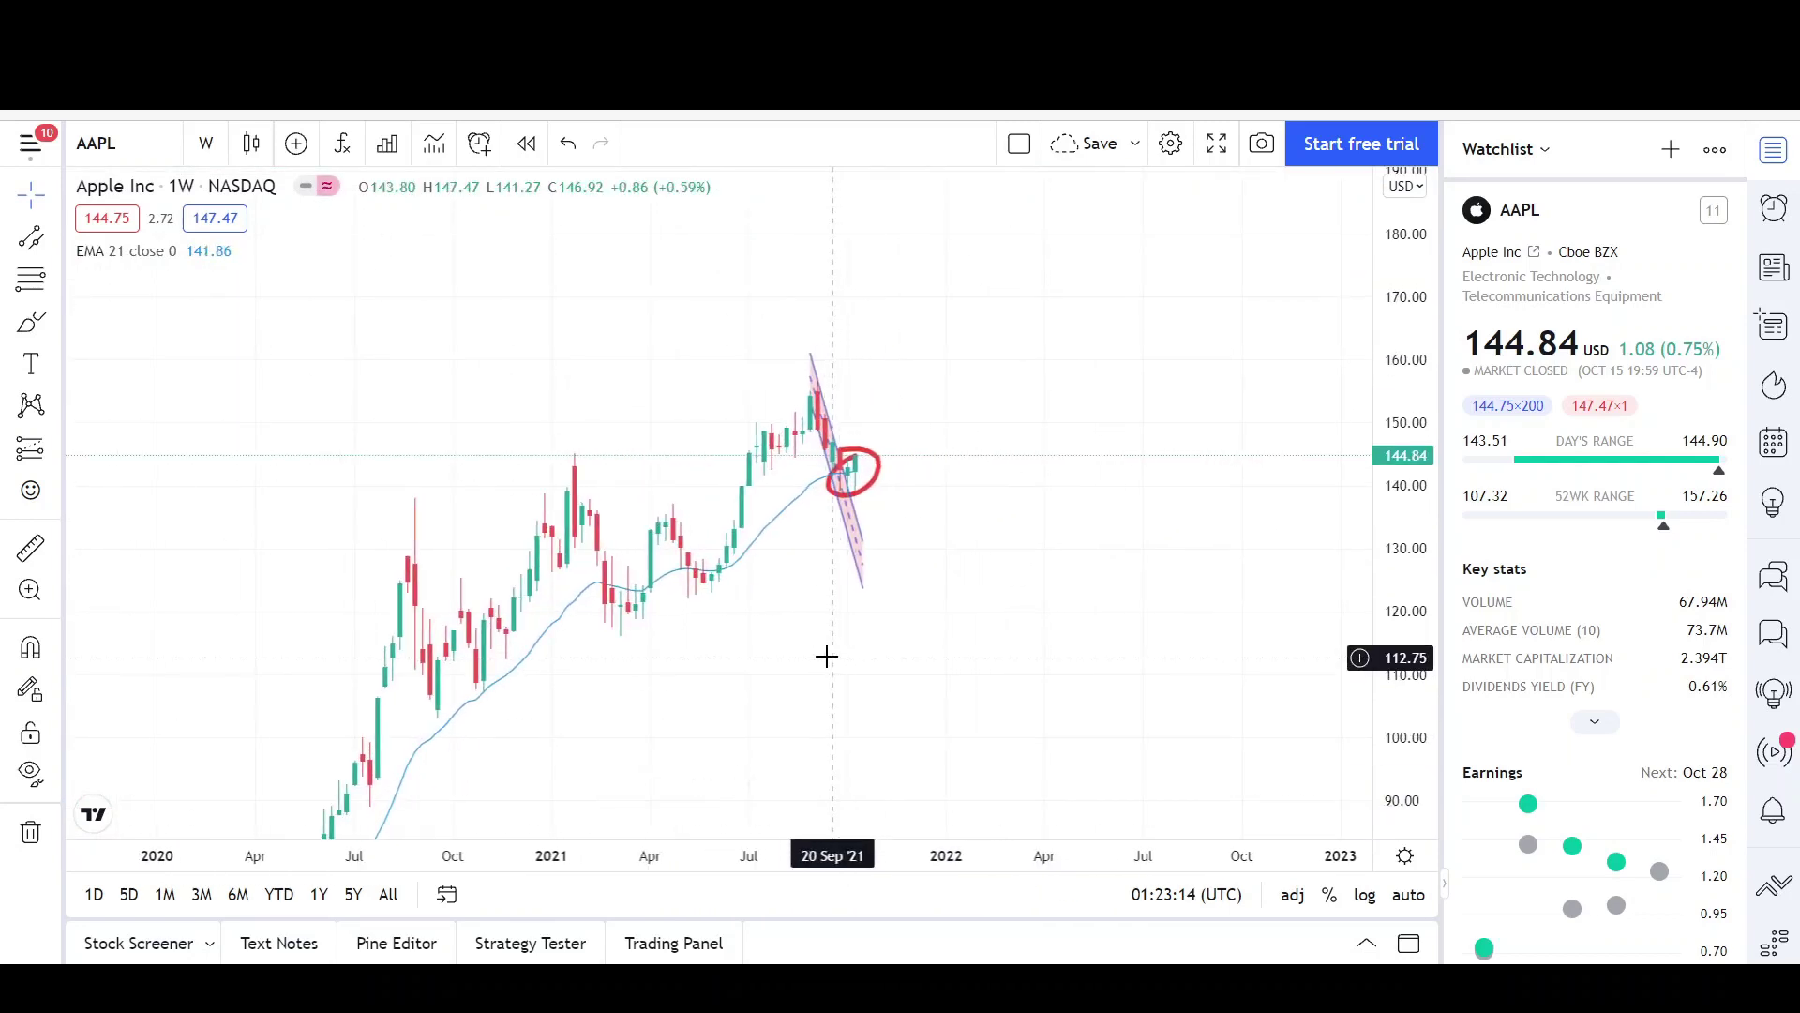
pyautogui.moveTo(826, 656); pyautogui.dragTo(1020, 619)
pyautogui.moveTo(869, 659); pyautogui.dragTo(964, 623)
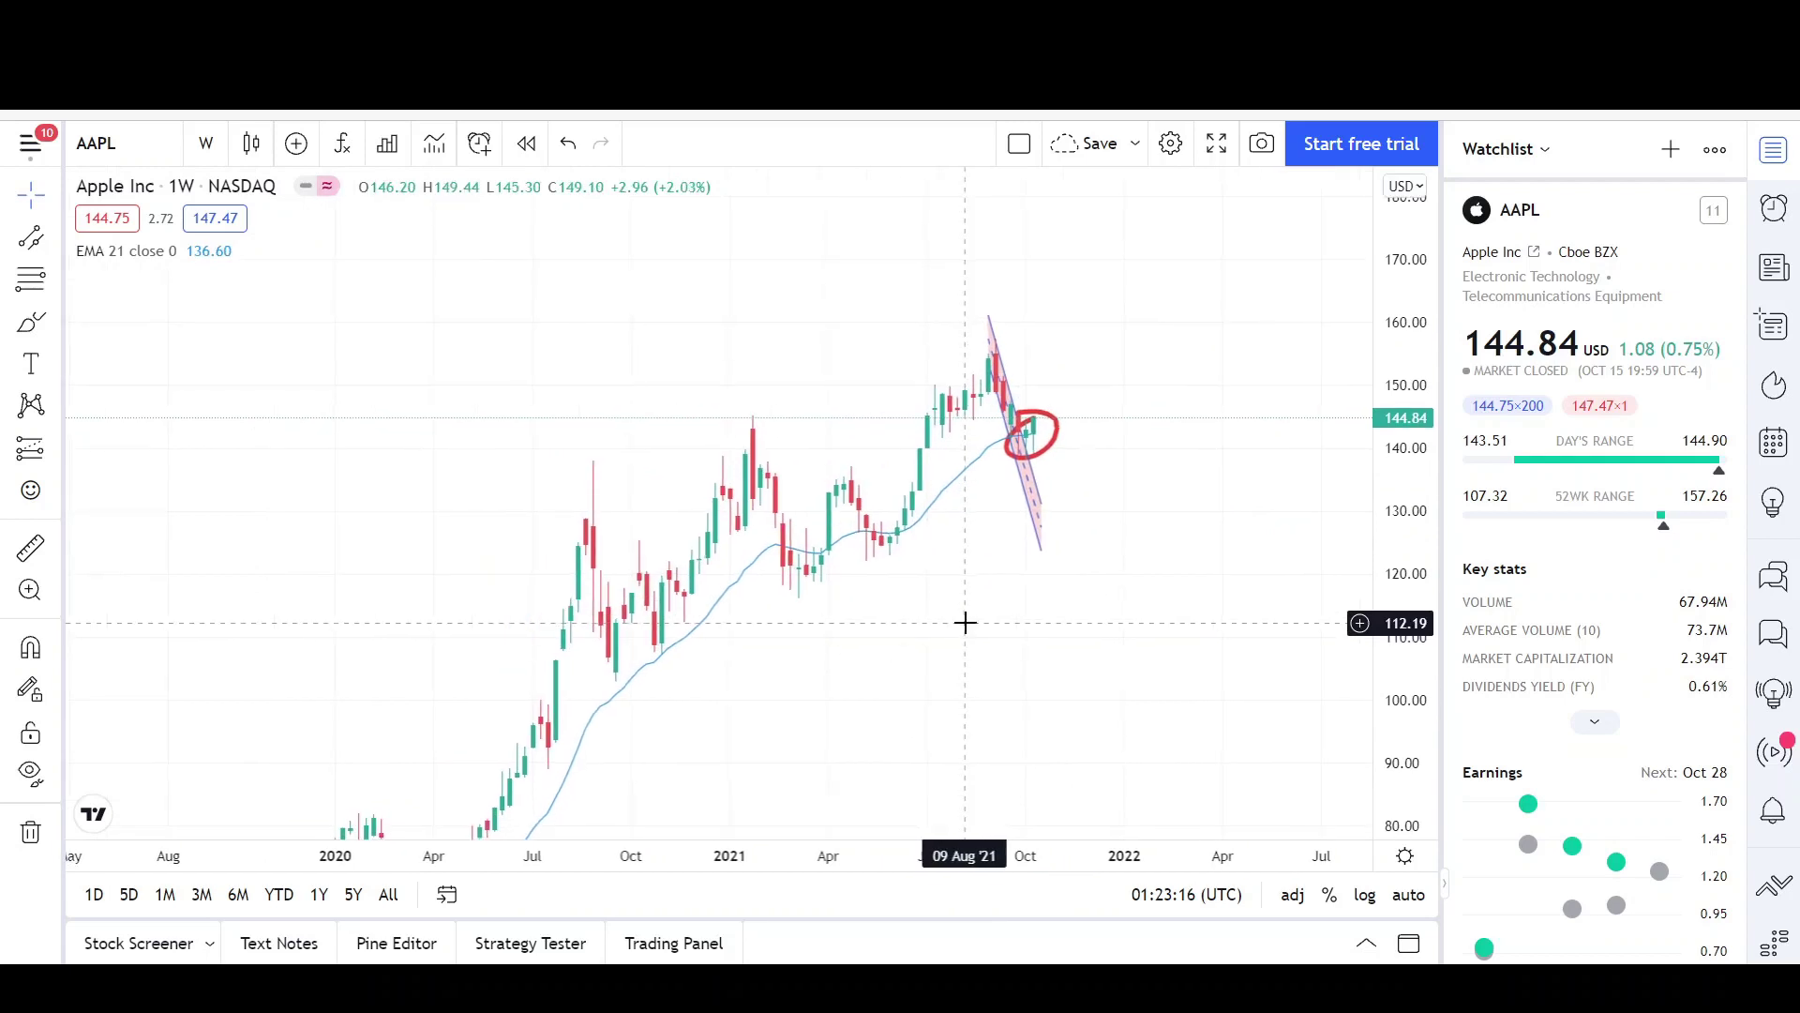
pyautogui.scroll(2, 985, 566)
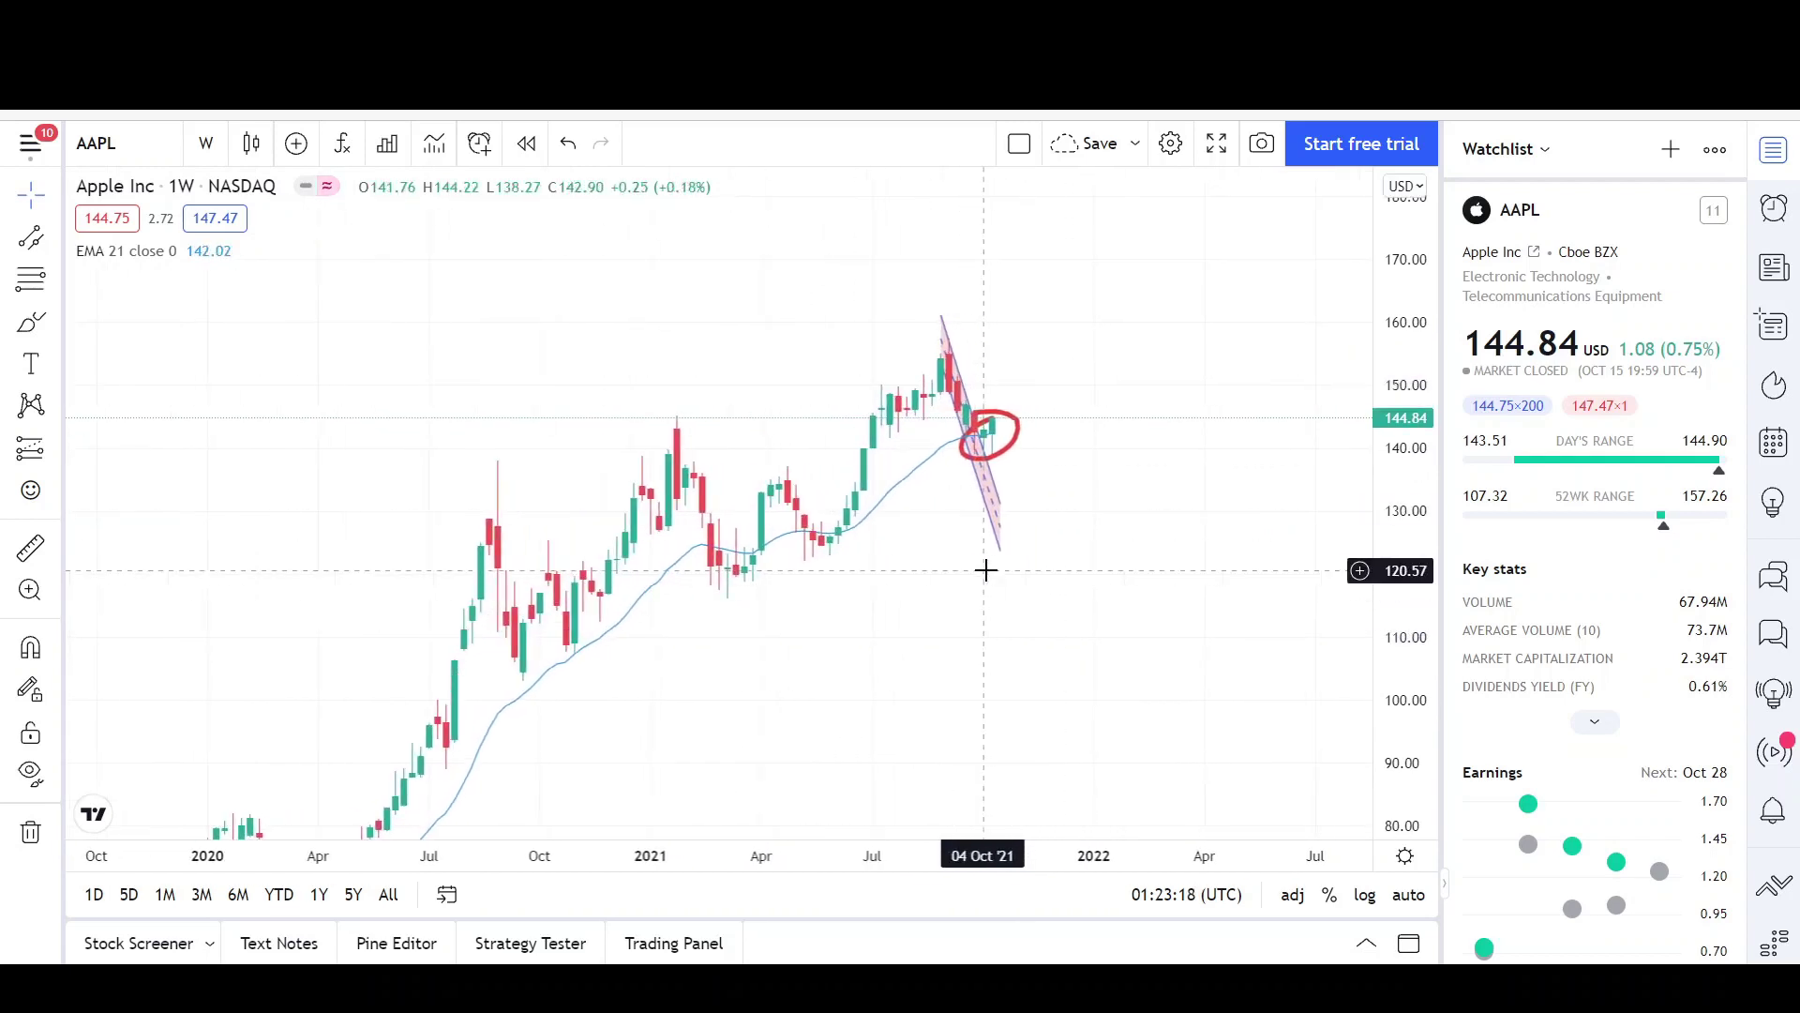
pyautogui.scroll(2, 920, 645)
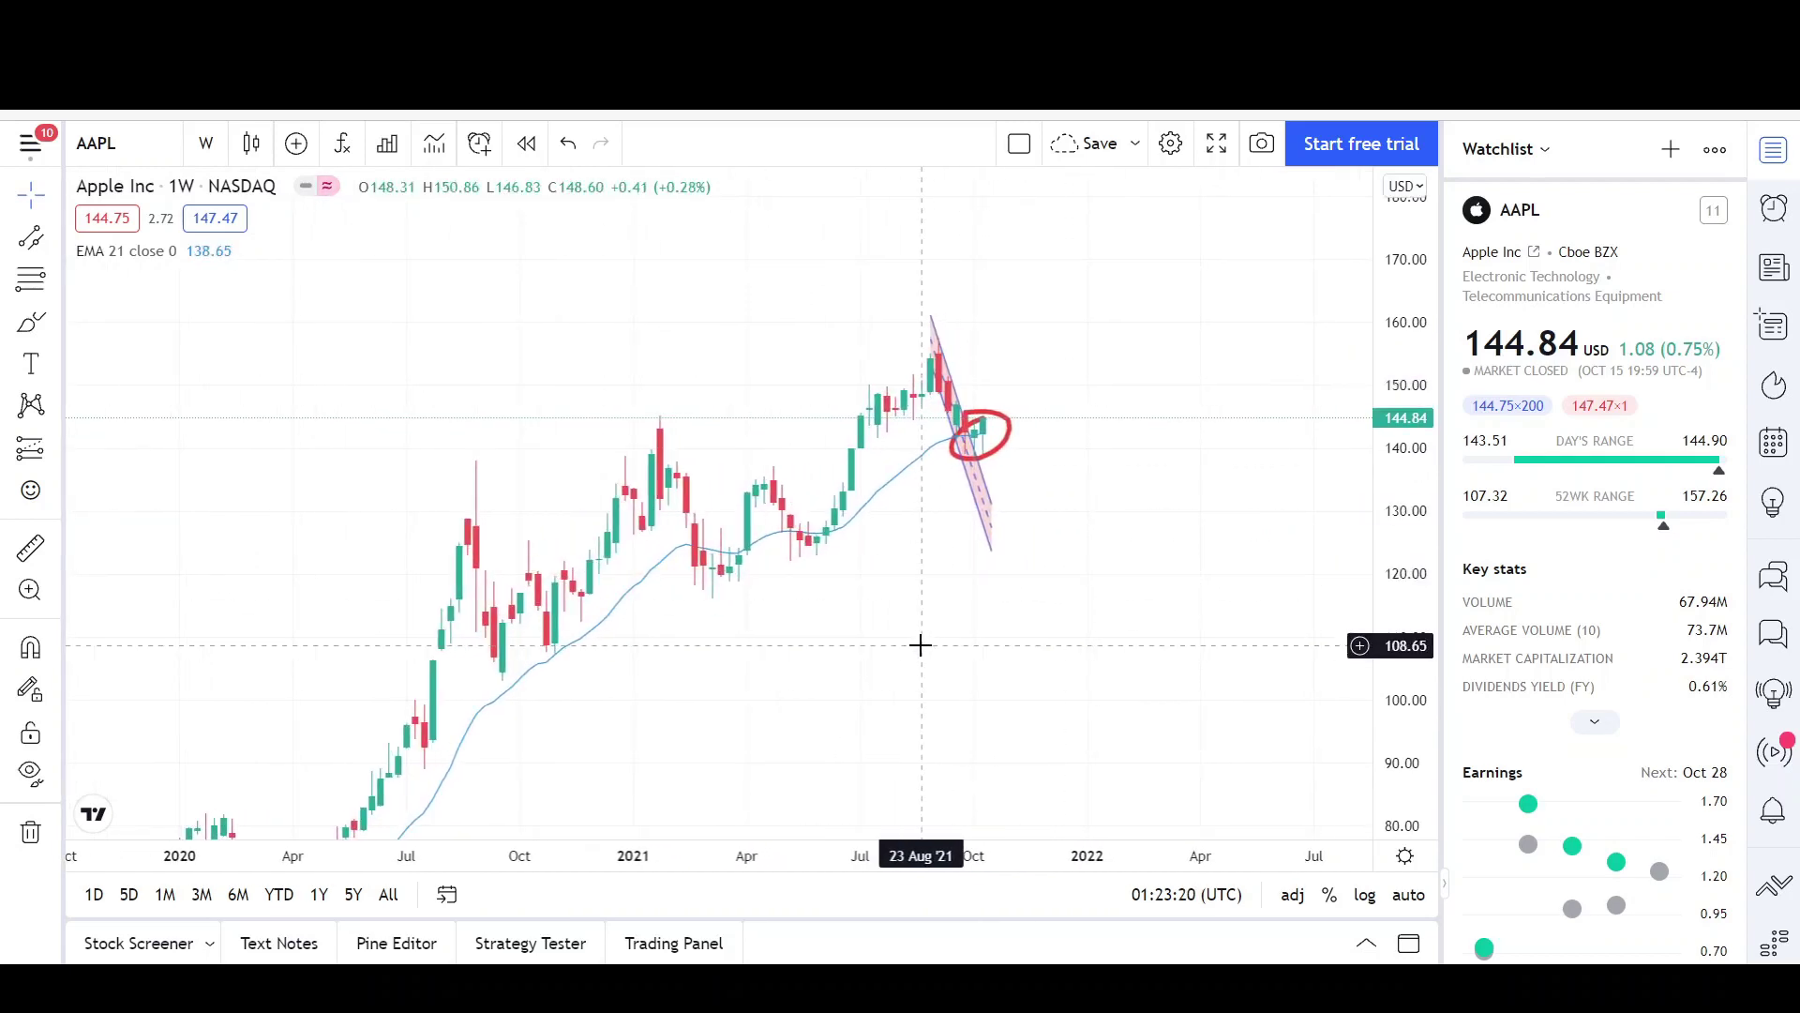
pyautogui.moveTo(920, 645); pyautogui.dragTo(965, 619)
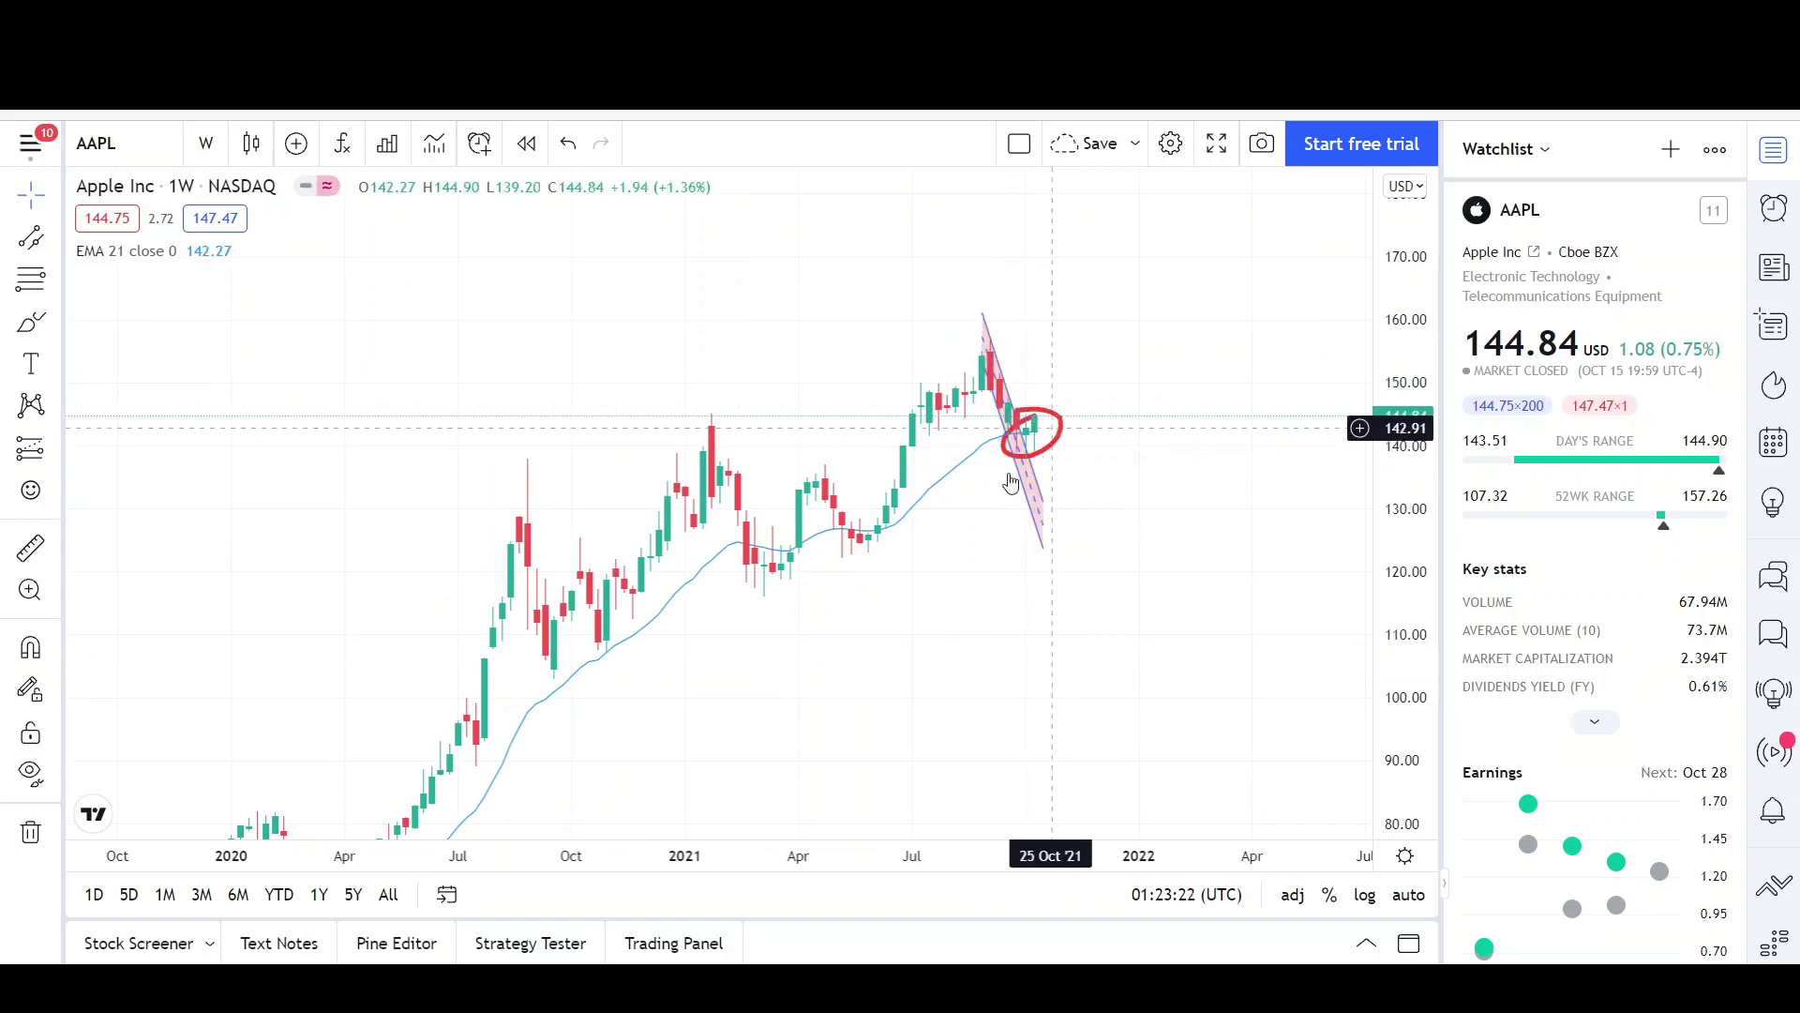
pyautogui.scroll(1, 1001, 662)
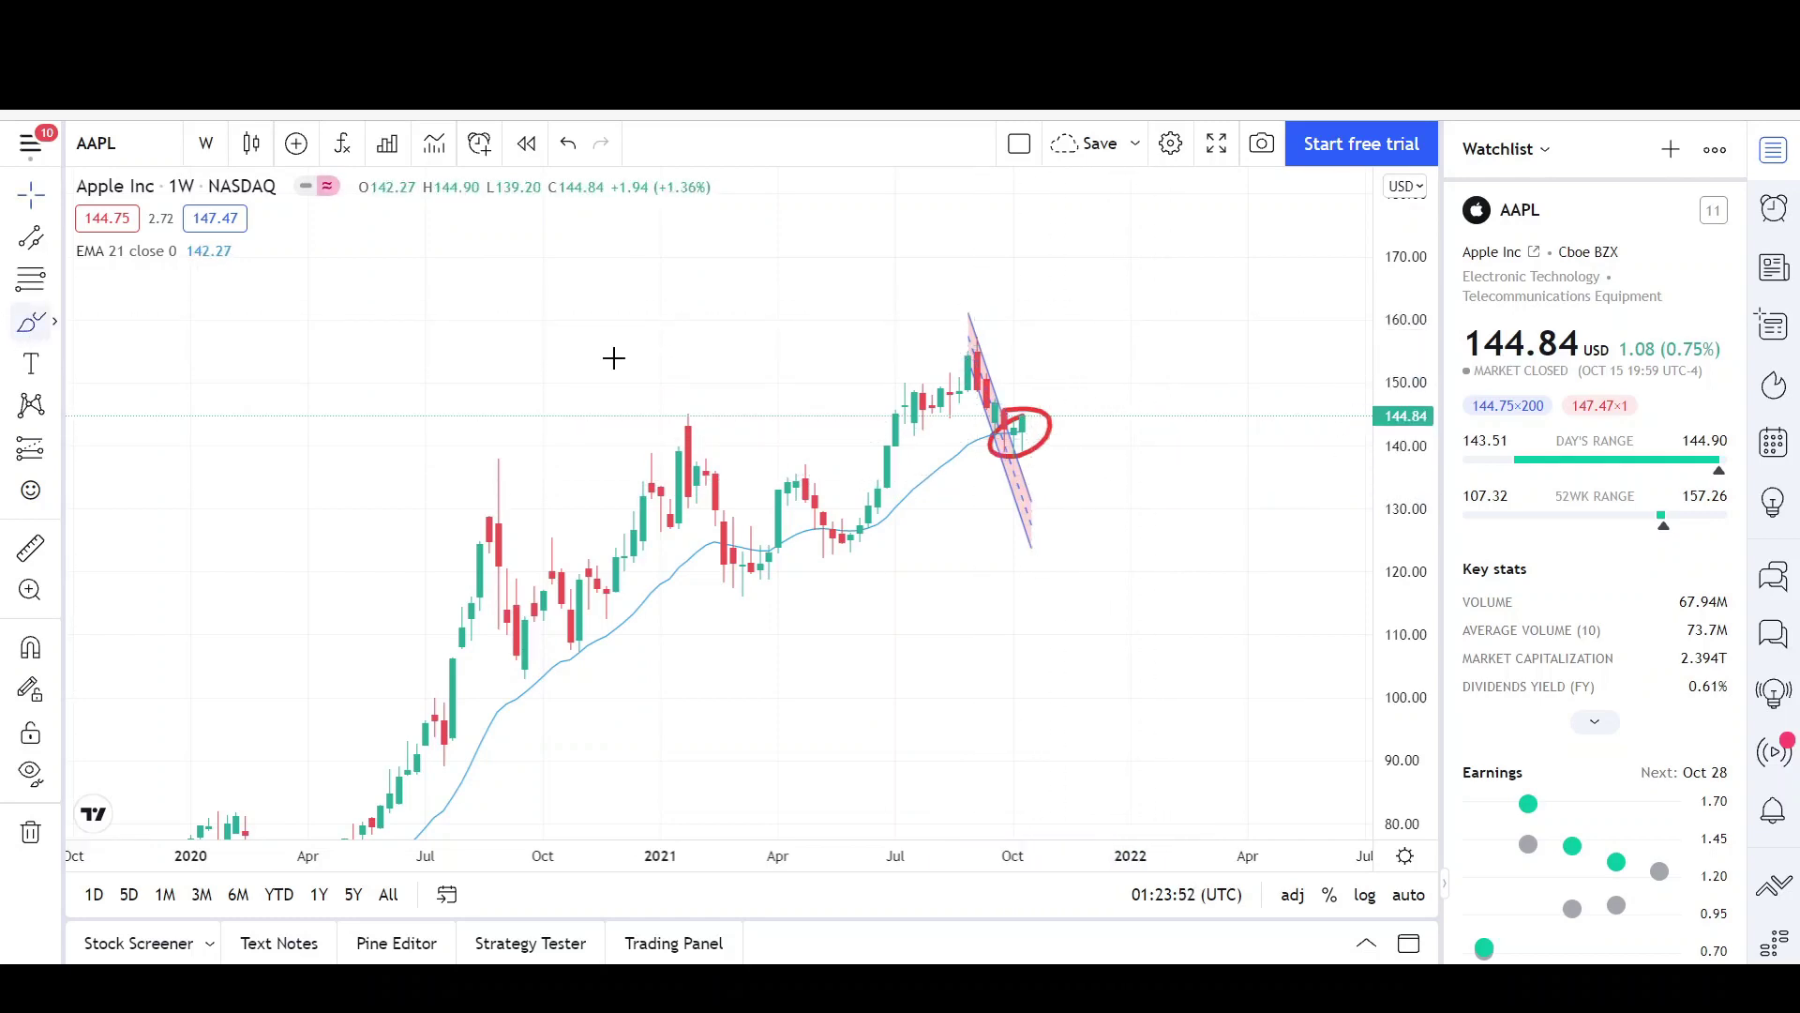
# - Draw a red freehand loop around AAPL's September peak near 155
pyautogui.moveTo(978, 340); pyautogui.dragTo(981, 342)
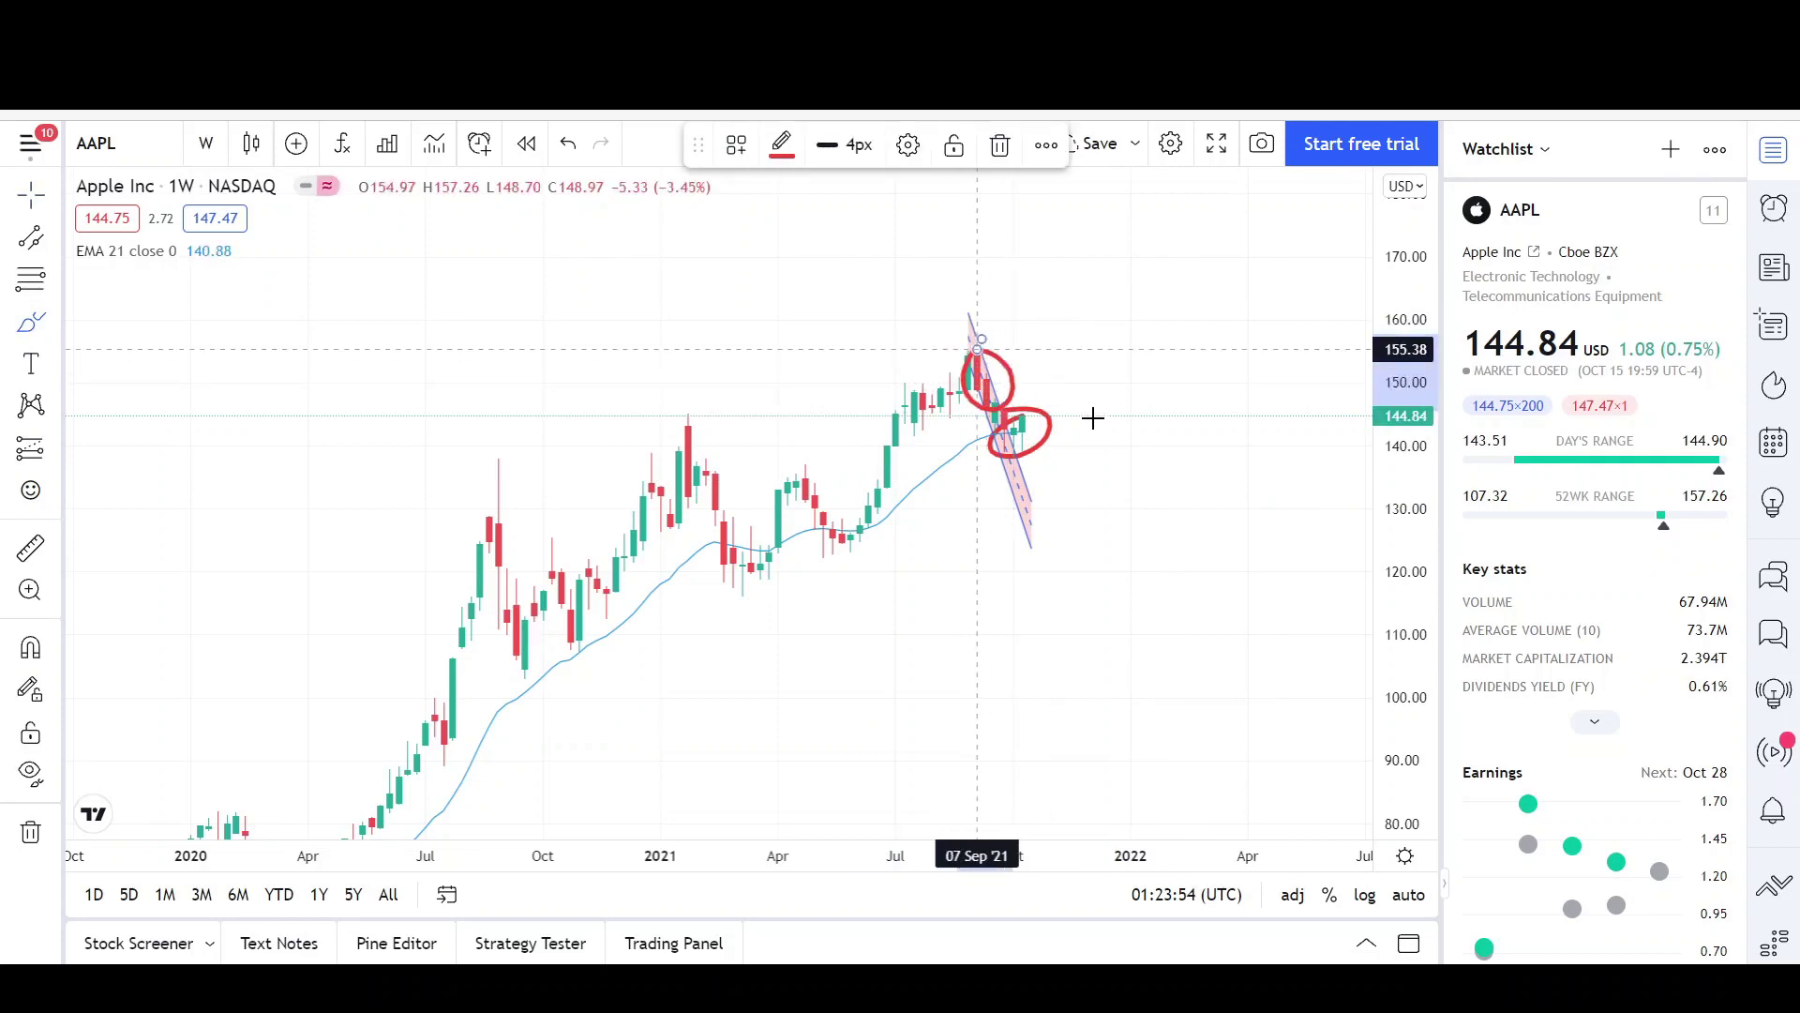